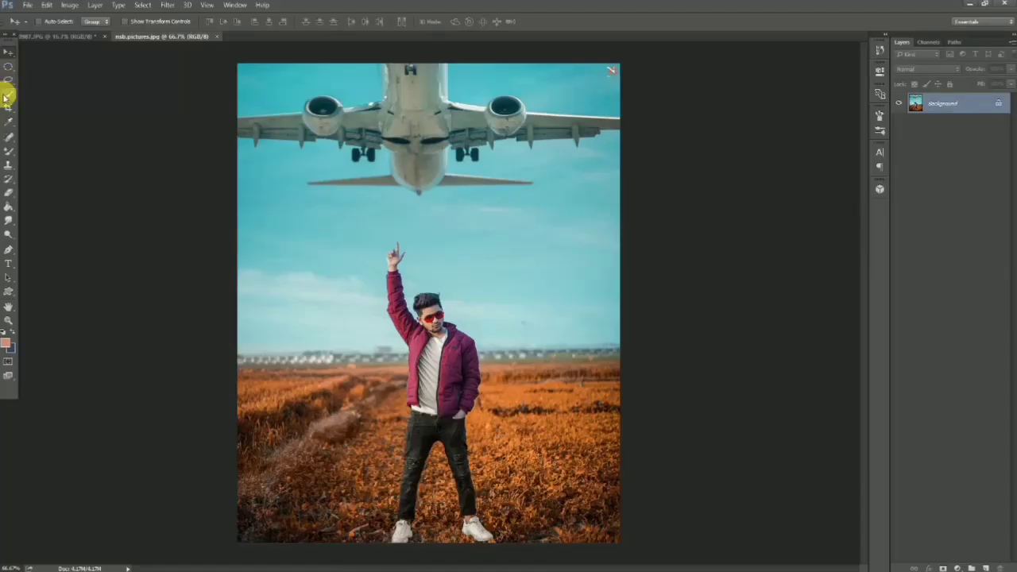
Quick-select the standing man in the field, from his raised hand down to his sneakers.
{"action": "left_click", "coordinate": [8, 93]}
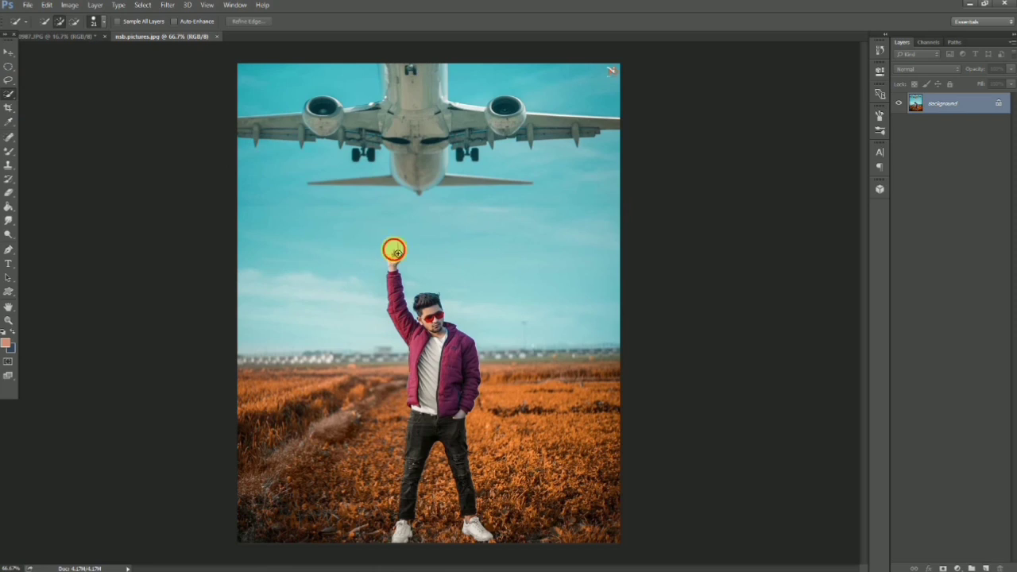
{"action": "mouse_move", "coordinate": [394, 251]}
{"action": "left_mouse_down"}
{"action": "mouse_move", "coordinate": [433, 313]}
{"action": "mouse_move", "coordinate": [453, 431]}
{"action": "mouse_move", "coordinate": [402, 536]}
{"action": "mouse_move", "coordinate": [439, 497]}
{"action": "mouse_move", "coordinate": [439, 520]}
{"action": "mouse_move", "coordinate": [432, 463]}
{"action": "mouse_move", "coordinate": [431, 522]}
{"action": "mouse_move", "coordinate": [429, 449]}
{"action": "left_mouse_up"}
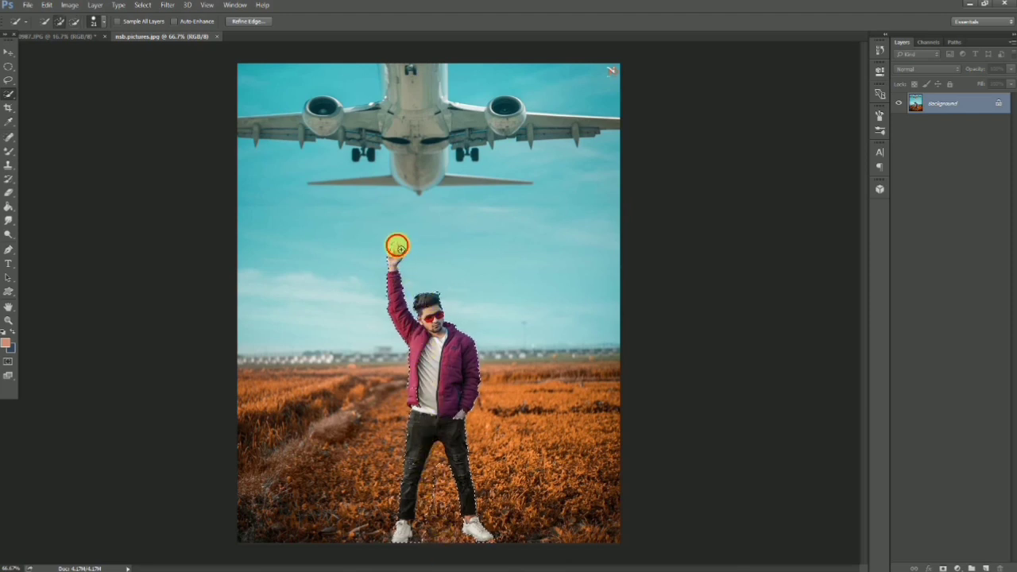
{"action": "mouse_move", "coordinate": [401, 267]}
{"action": "left_mouse_down"}
{"action": "mouse_move", "coordinate": [397, 374]}
{"action": "mouse_move", "coordinate": [417, 388]}
{"action": "left_mouse_up"}
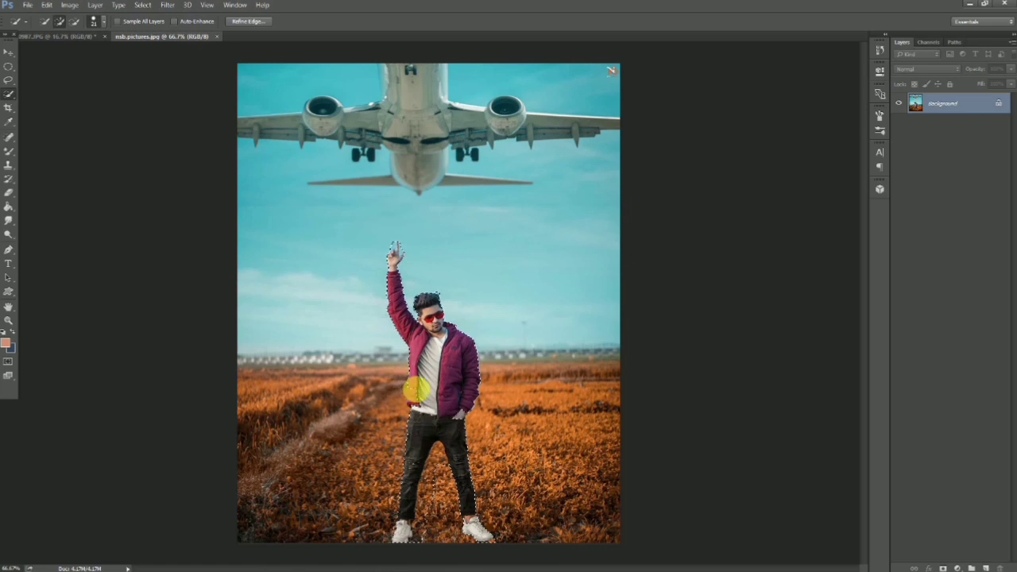
Expand the man's selection slightly outward.
{"action": "right_click", "coordinate": [422, 350]}
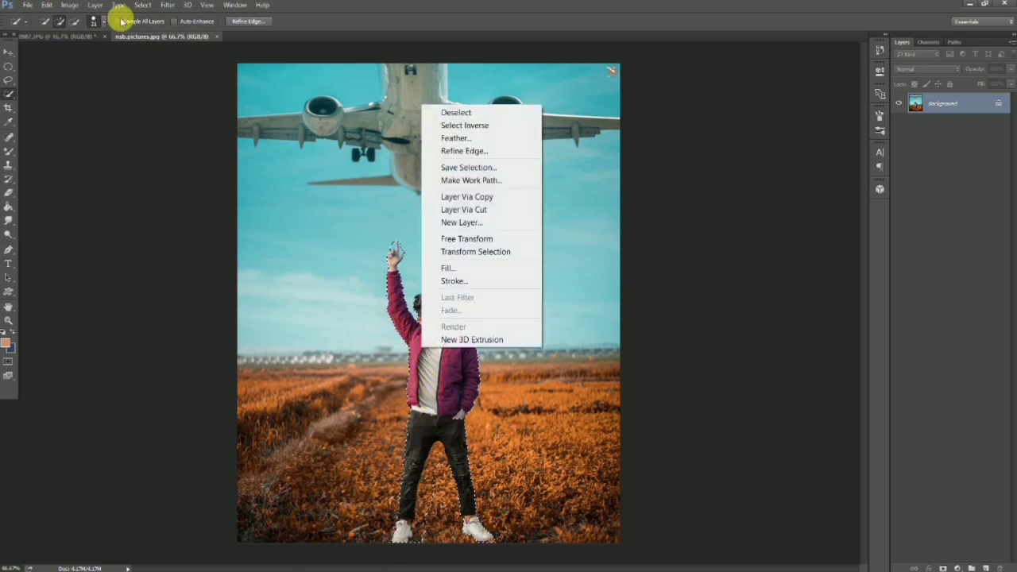
{"action": "left_click", "coordinate": [141, 6]}
{"action": "mouse_move", "coordinate": [157, 178]}
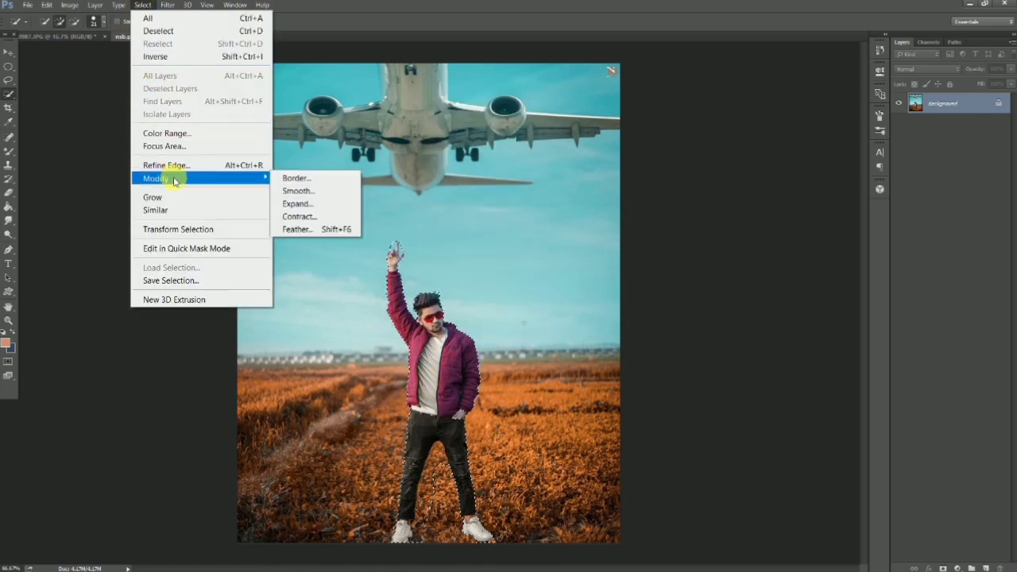
{"action": "left_click", "coordinate": [292, 205]}
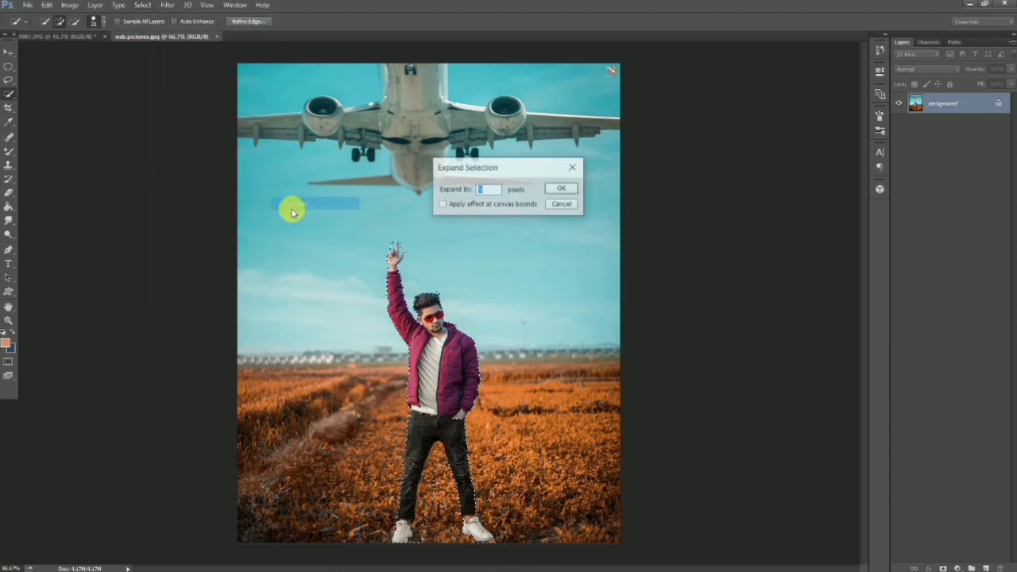
{"action": "left_click", "coordinate": [556, 189]}
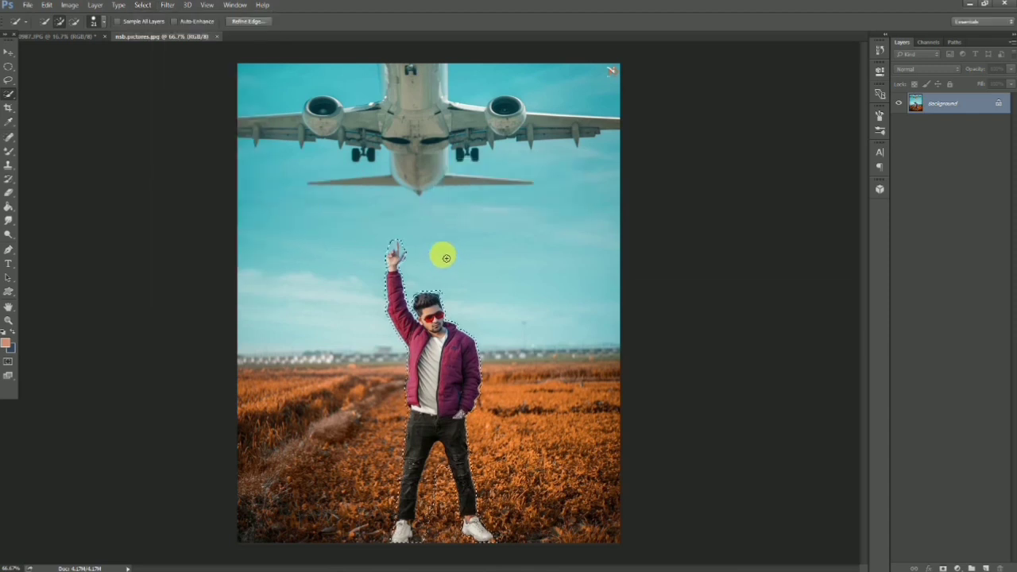
Content-Aware fill the expanded selection to erase the man, then deselect.
{"action": "right_click", "coordinate": [427, 237]}
{"action": "left_click", "coordinate": [450, 399]}
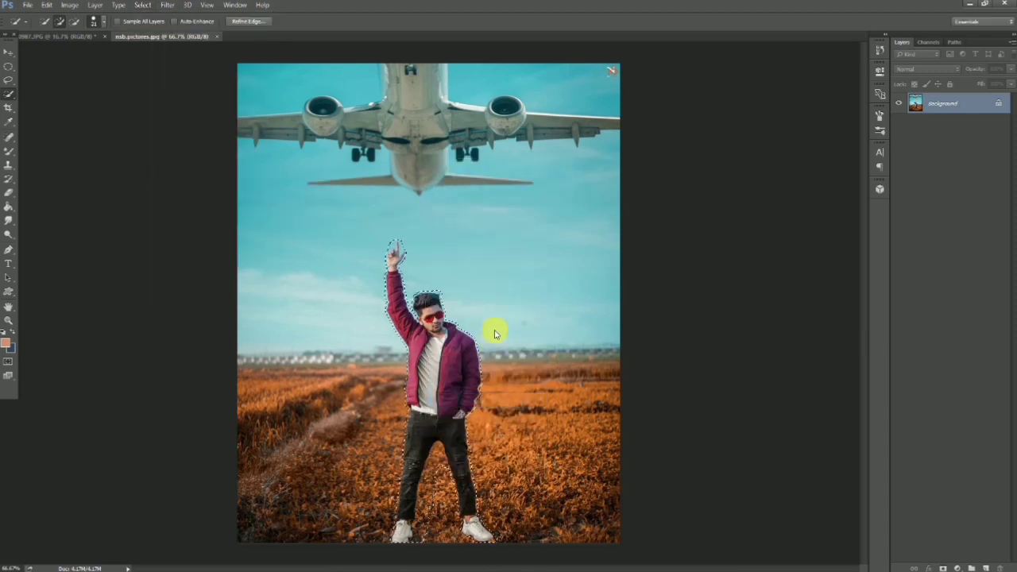
{"action": "left_click", "coordinate": [569, 161]}
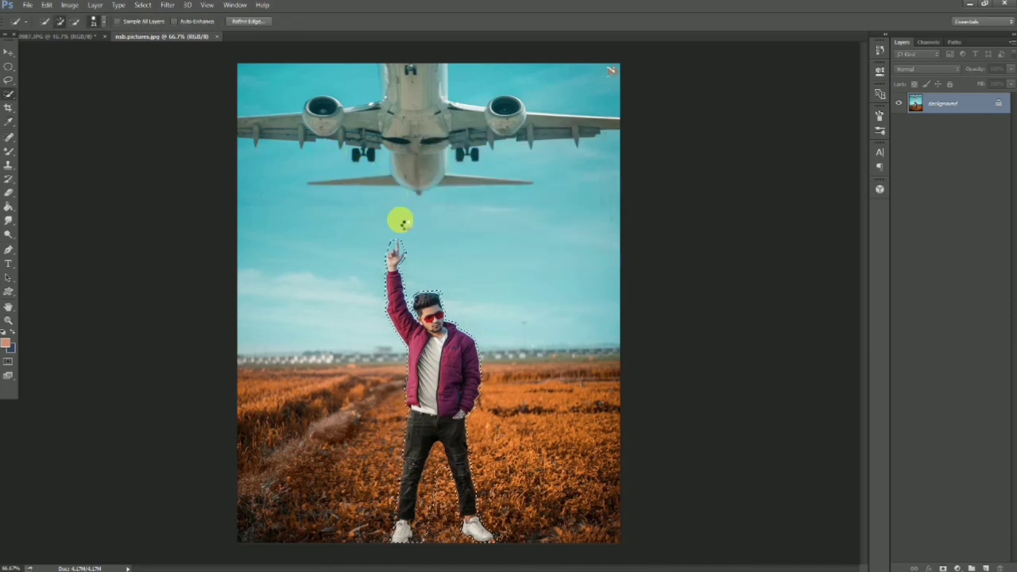
{"action": "right_click", "coordinate": [466, 220]}
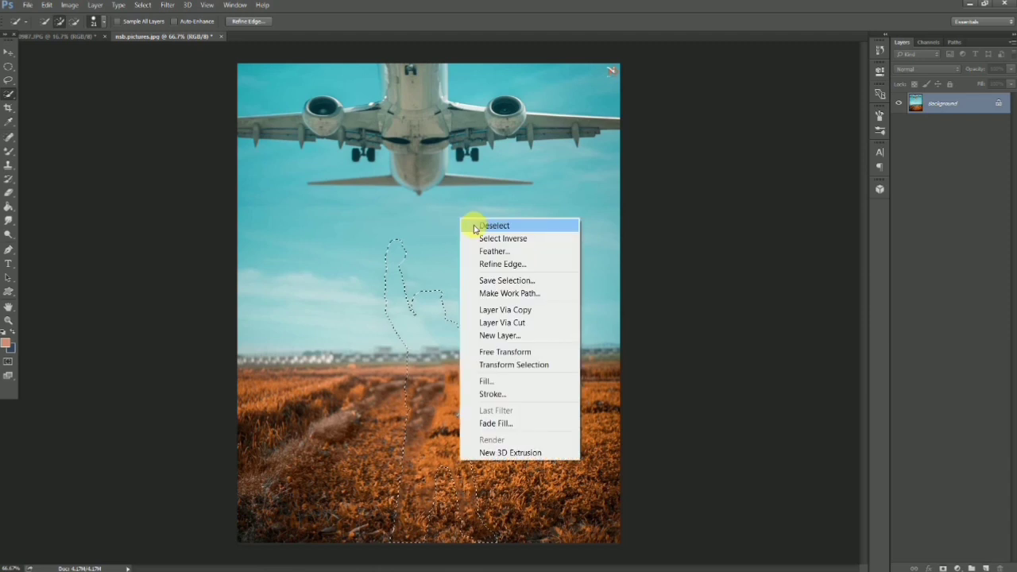
{"action": "left_click", "coordinate": [481, 225]}
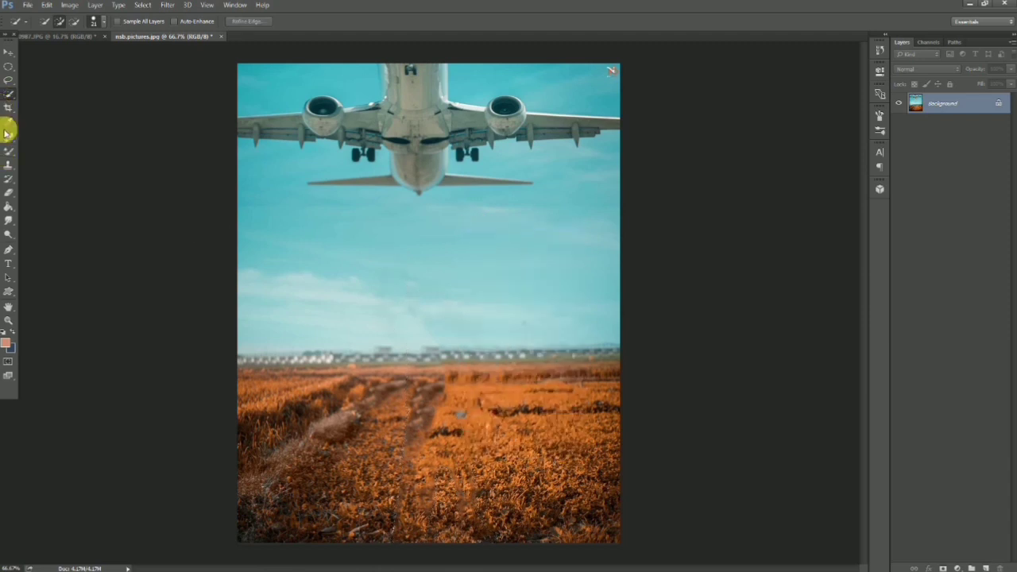
Clone-stamp clean sky over the leftover marks where the man stood.
{"action": "left_click", "coordinate": [9, 166]}
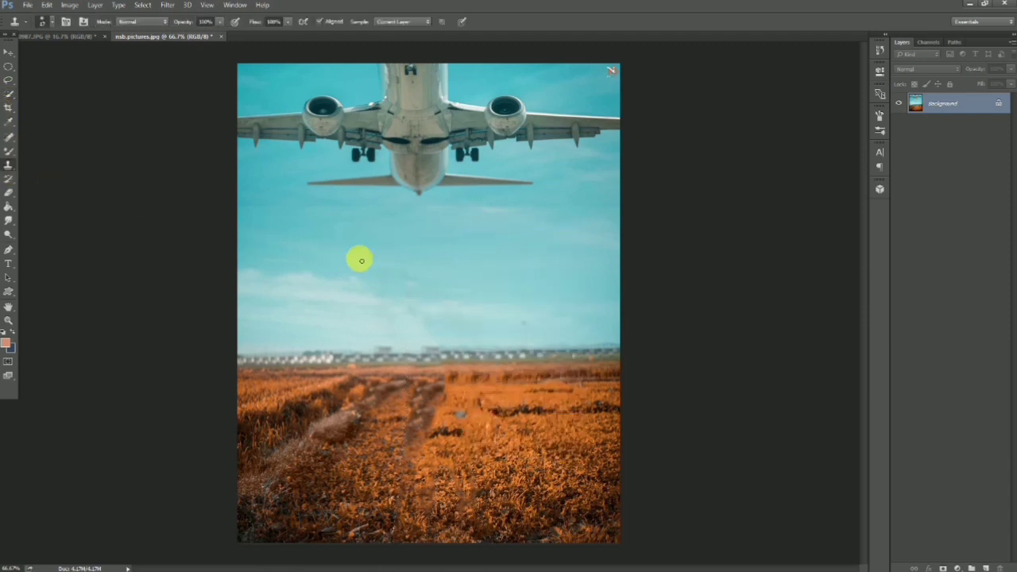
{"action": "right_click", "coordinate": [397, 262], "text": "alt"}
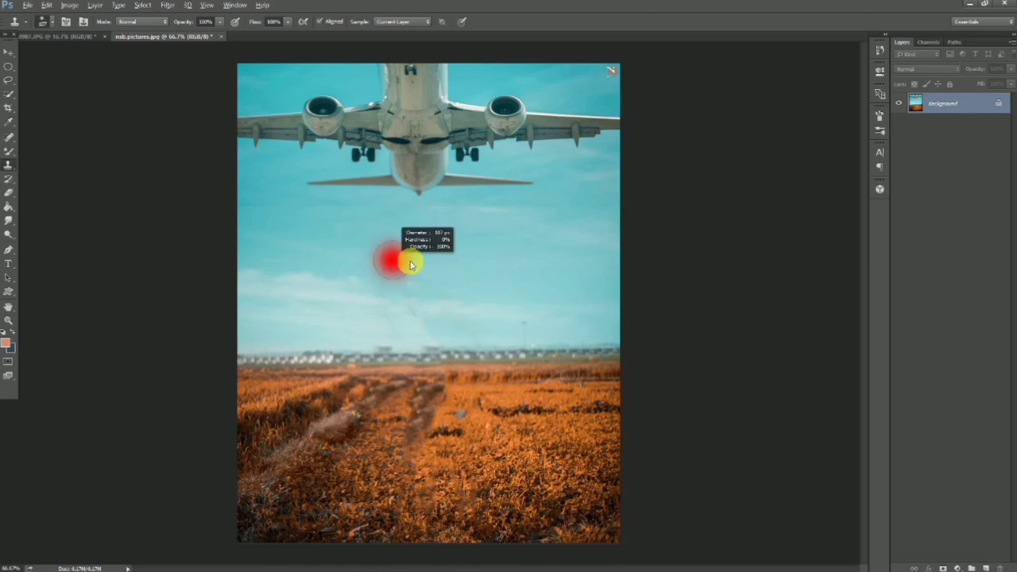
{"action": "left_click", "coordinate": [417, 256], "text": "alt"}
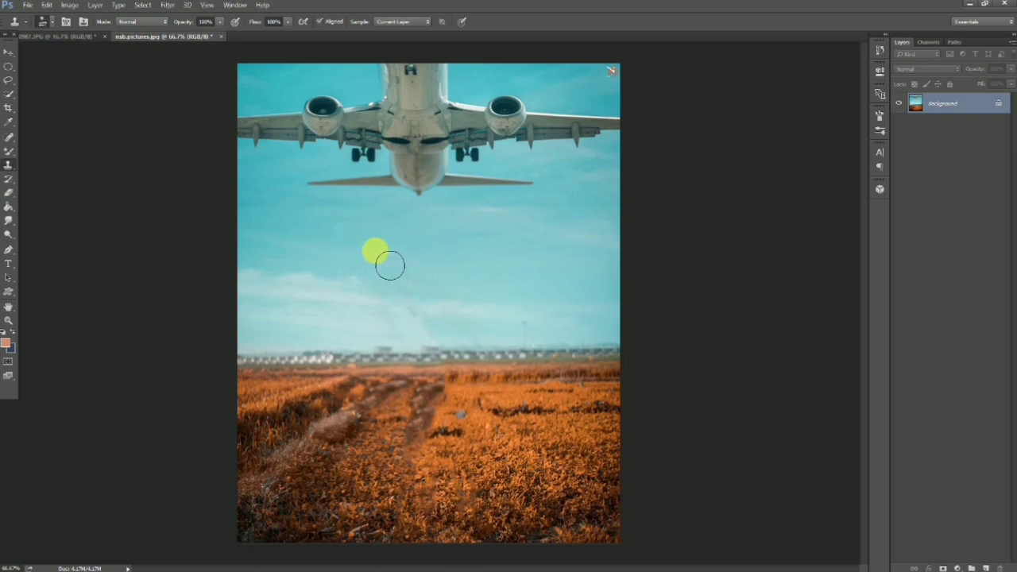
{"action": "left_click", "coordinate": [406, 243], "text": "alt"}
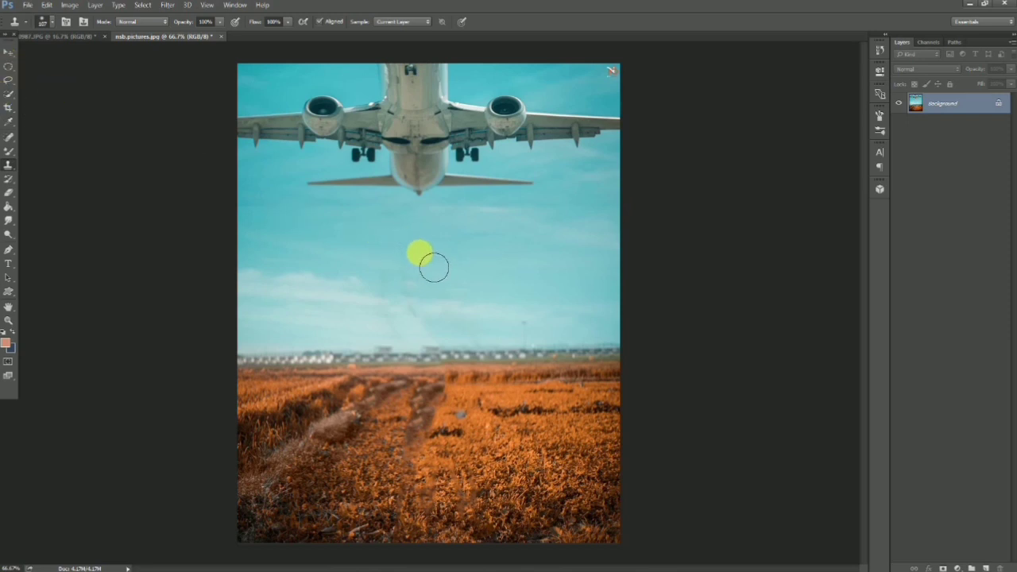
{"action": "left_click_drag", "start_coordinate": [431, 267], "coordinate": [461, 275]}
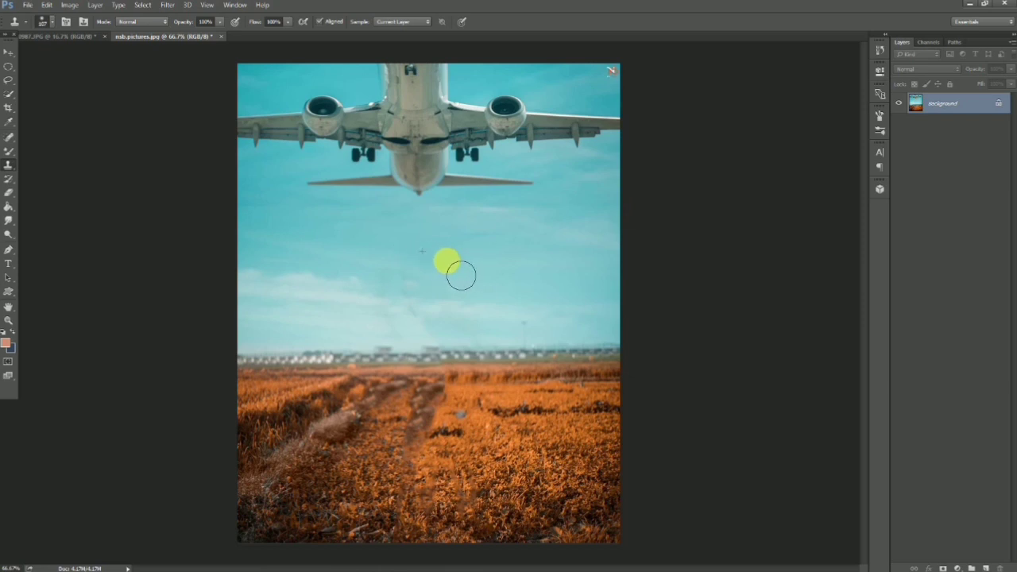
{"action": "left_click", "coordinate": [478, 246], "text": "alt"}
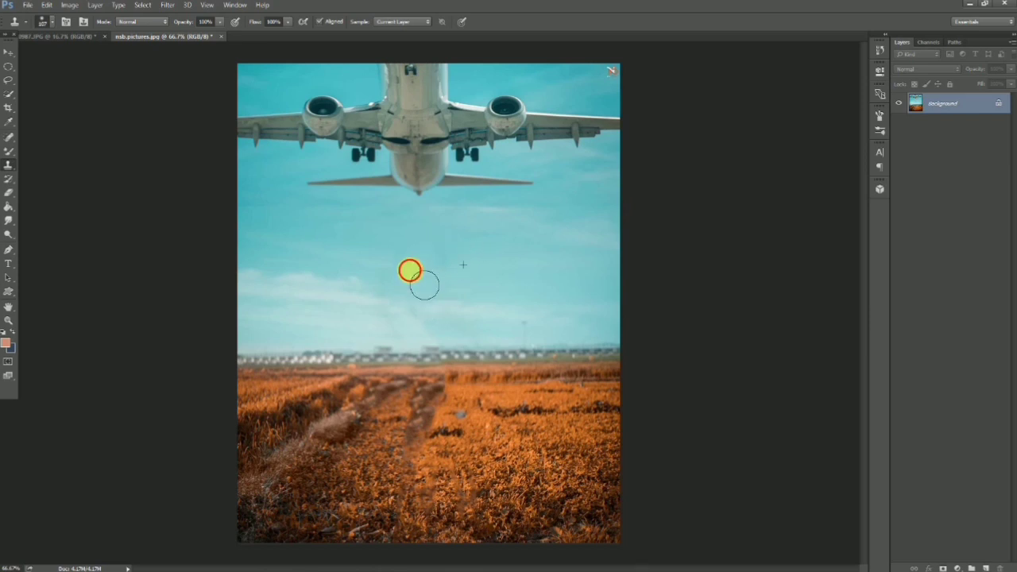
{"action": "left_click_drag", "start_coordinate": [424, 275], "coordinate": [371, 297]}
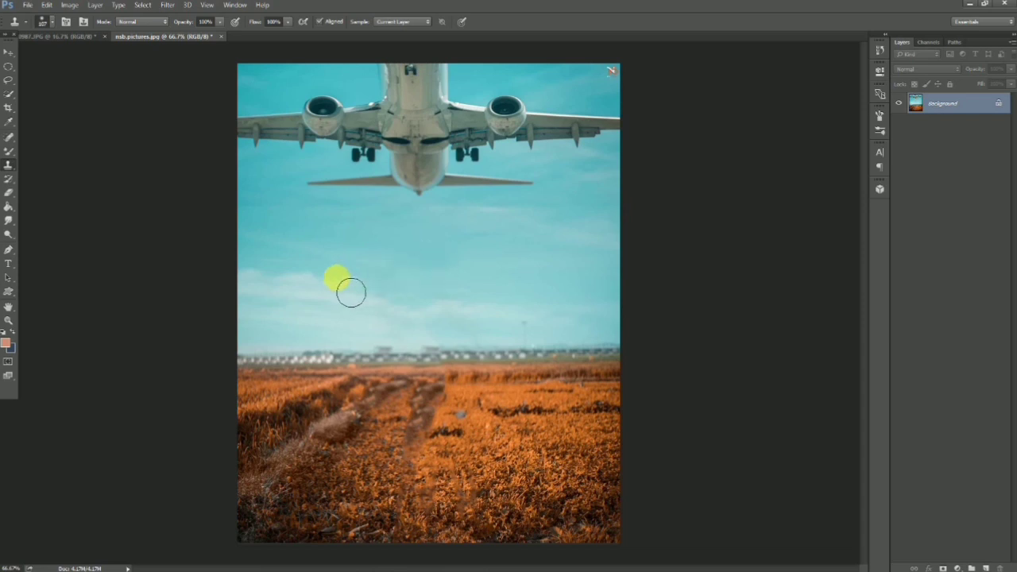
{"action": "left_click_drag", "start_coordinate": [445, 270], "coordinate": [433, 268]}
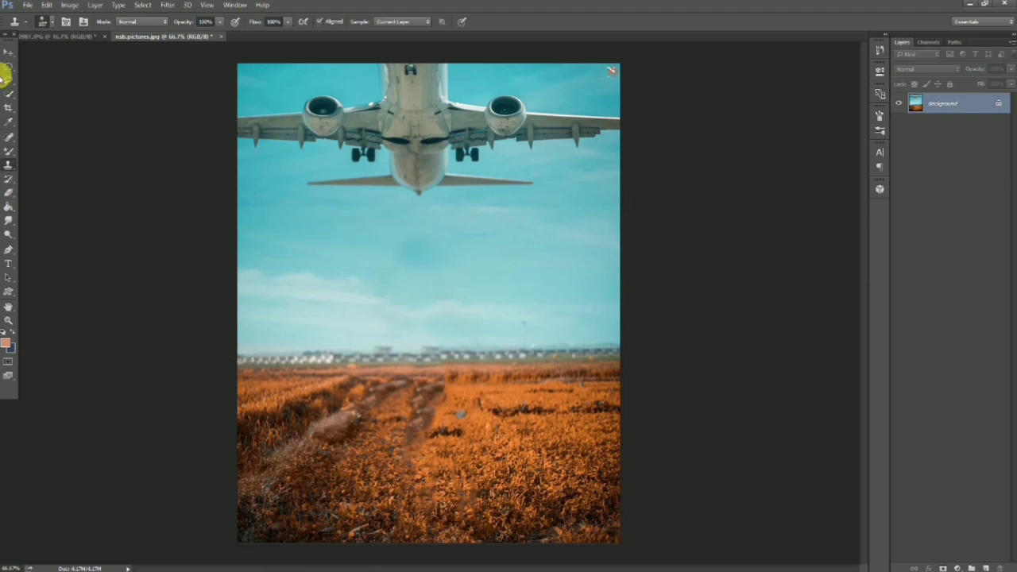
Set the Smudge tool strength to 100%.
{"action": "left_click", "coordinate": [7, 60]}
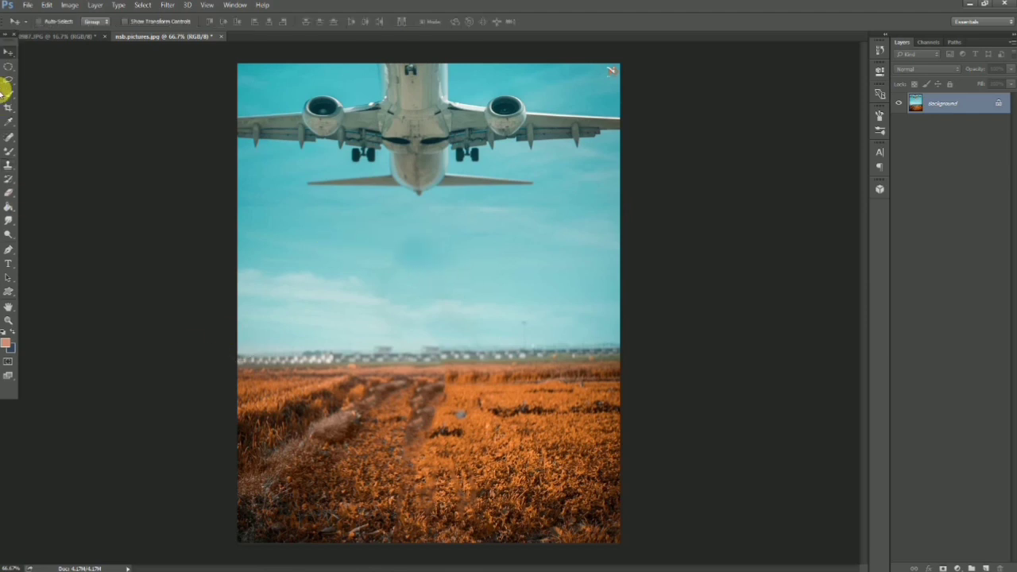
{"action": "left_click", "coordinate": [10, 223]}
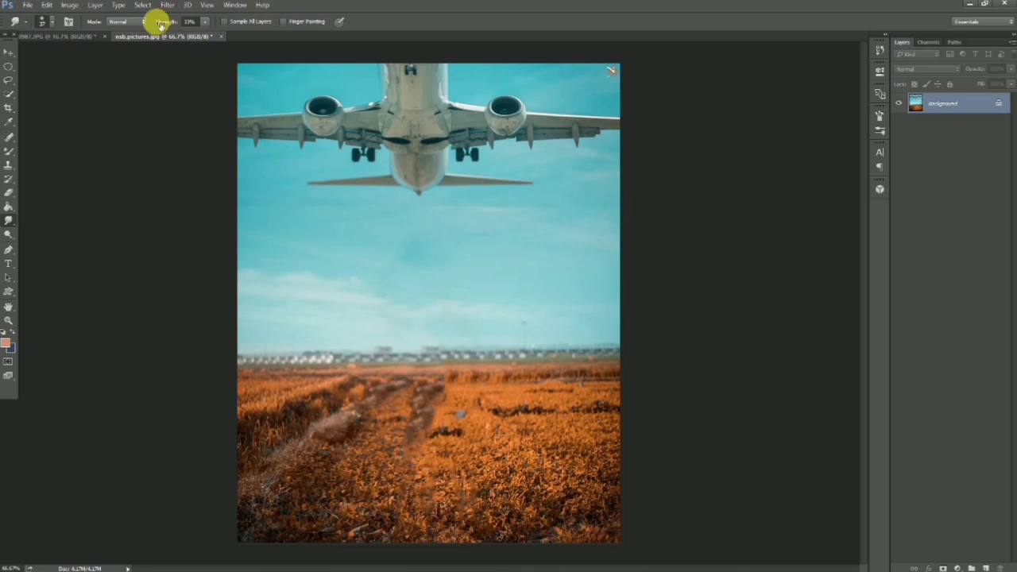
{"action": "left_click_drag", "start_coordinate": [154, 21], "coordinate": [198, 22]}
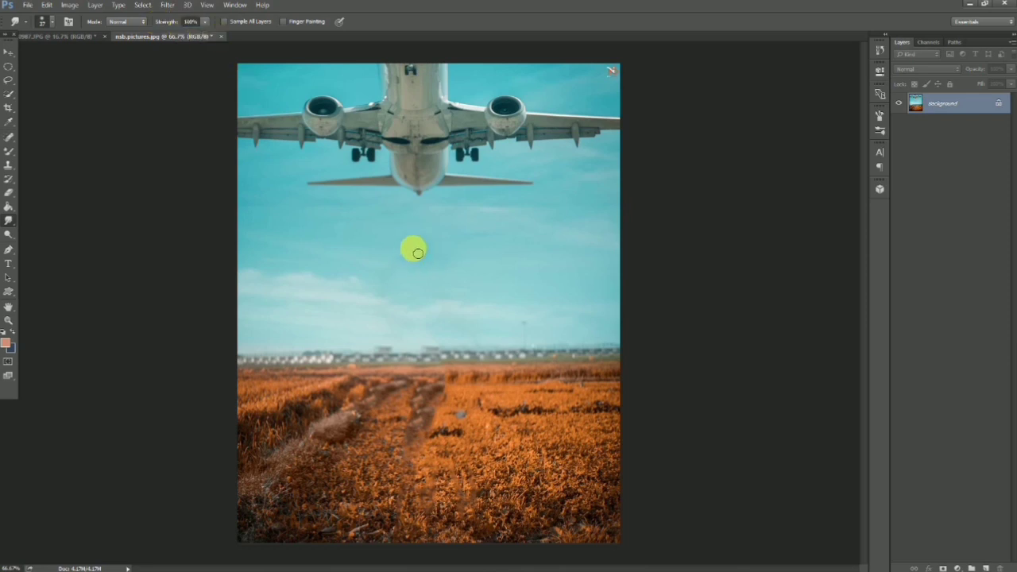
Unlock the background layer into Layer 0 and bring up the man's portrait photo.
{"action": "left_click", "coordinate": [998, 106]}
{"action": "scroll", "coordinate": [433, 269], "scroll_direction": "up", "scroll_amount": 3}
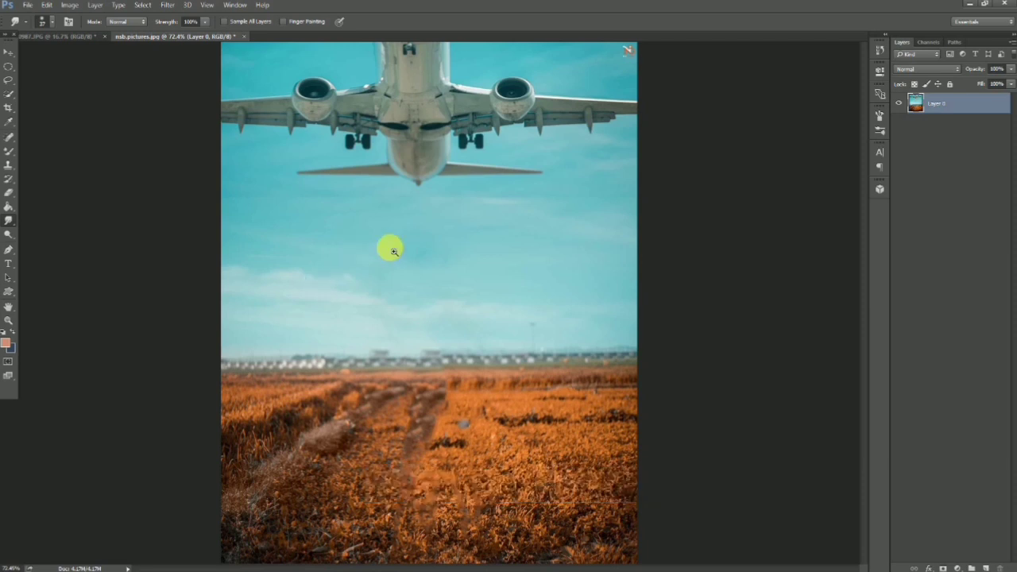
{"action": "scroll", "coordinate": [374, 240], "scroll_direction": "down", "scroll_amount": 3}
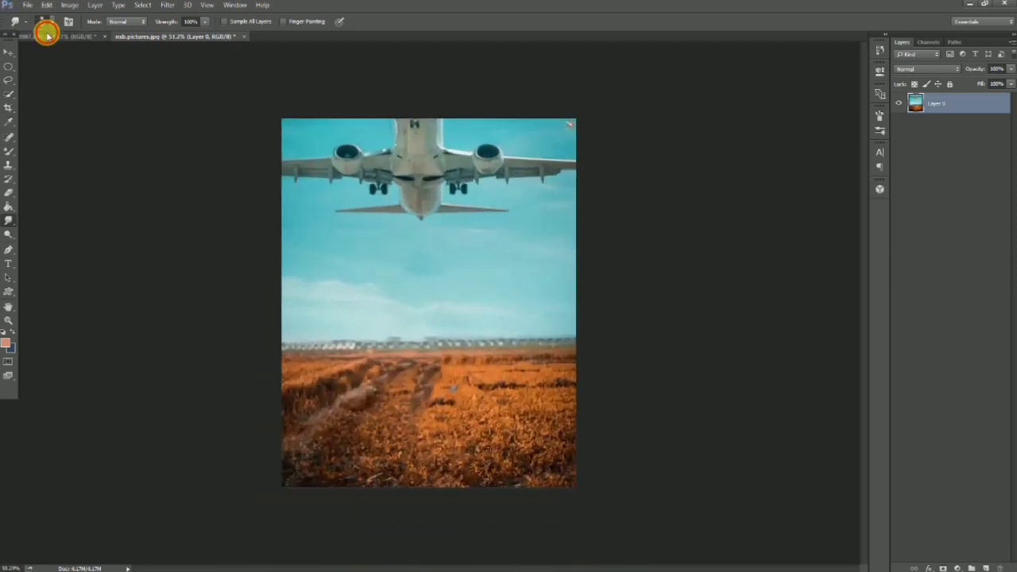
{"action": "left_click", "coordinate": [48, 37]}
Quick-select the young man's hair, face, shirt and jeans.
{"action": "left_click", "coordinate": [8, 95]}
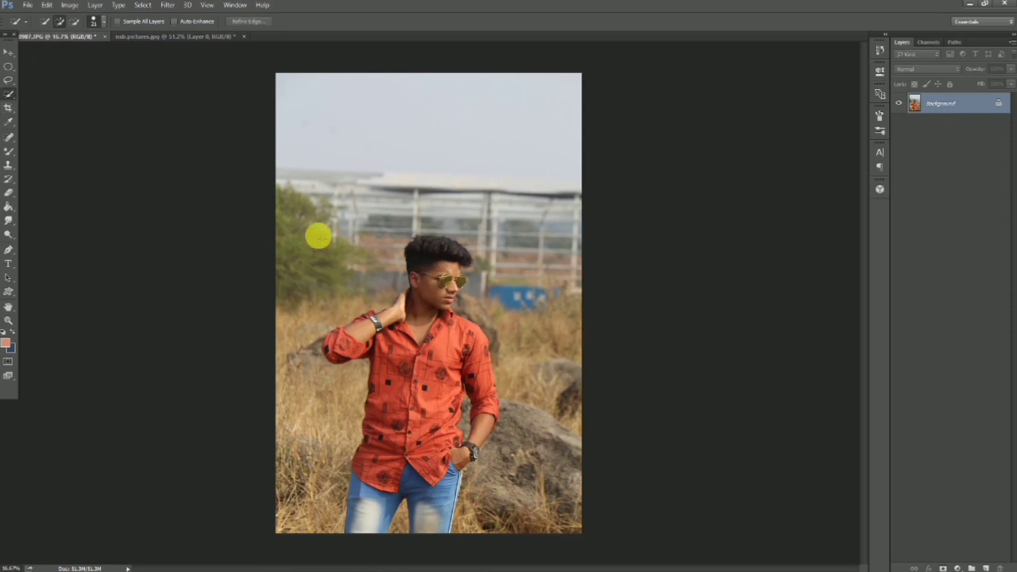
{"action": "scroll", "coordinate": [431, 278], "scroll_direction": "up", "scroll_amount": 2}
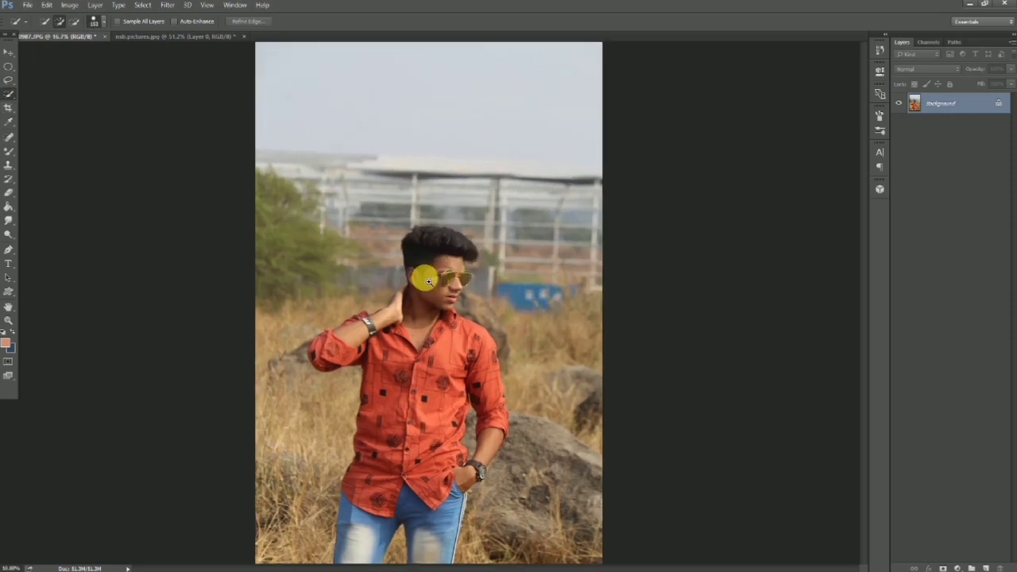
{"action": "mouse_move", "coordinate": [430, 244]}
{"action": "left_mouse_down"}
{"action": "mouse_move", "coordinate": [442, 512]}
{"action": "mouse_move", "coordinate": [386, 486]}
{"action": "left_mouse_up"}
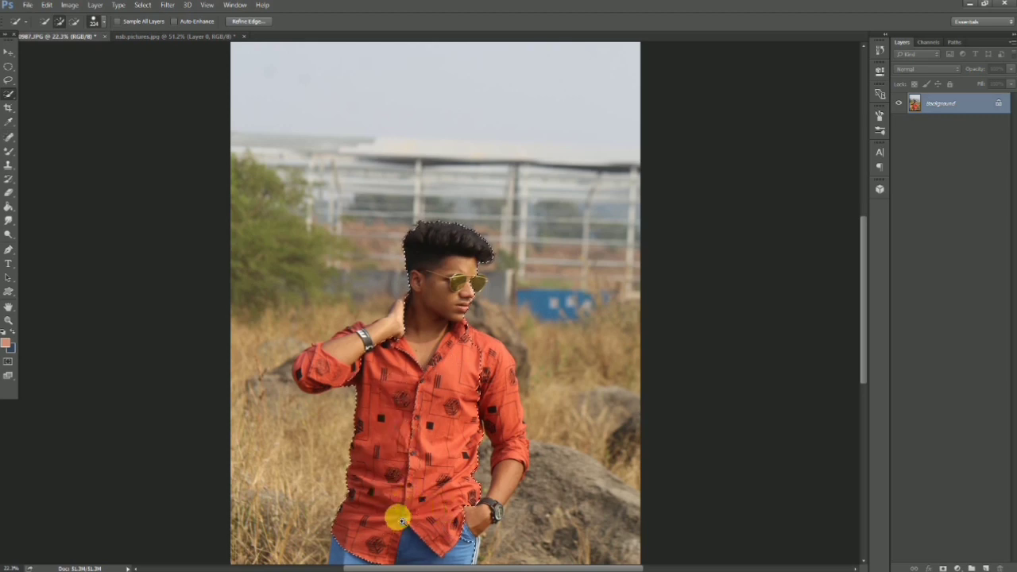
{"action": "scroll", "coordinate": [394, 518], "scroll_direction": "down", "scroll_amount": 1}
{"action": "scroll", "coordinate": [392, 519], "scroll_direction": "down", "scroll_amount": 2}
{"action": "scroll", "coordinate": [405, 504], "scroll_direction": "down", "scroll_amount": 1}
{"action": "scroll", "coordinate": [445, 492], "scroll_direction": "up", "scroll_amount": 3}
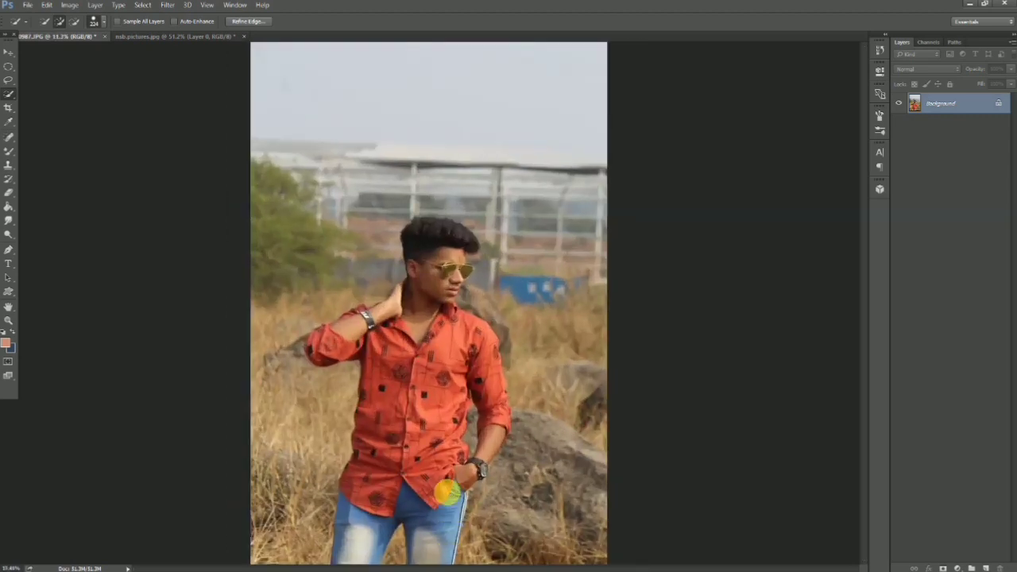
{"action": "scroll", "coordinate": [365, 465], "scroll_direction": "down", "scroll_amount": 2}
{"action": "mouse_move", "coordinate": [373, 483]}
{"action": "left_mouse_down"}
{"action": "mouse_move", "coordinate": [461, 366]}
{"action": "mouse_move", "coordinate": [454, 408]}
{"action": "mouse_move", "coordinate": [459, 399]}
{"action": "mouse_move", "coordinate": [493, 227]}
{"action": "mouse_move", "coordinate": [496, 314]}
{"action": "mouse_move", "coordinate": [483, 309]}
{"action": "mouse_move", "coordinate": [488, 332]}
{"action": "mouse_move", "coordinate": [471, 352]}
{"action": "mouse_move", "coordinate": [497, 302]}
{"action": "mouse_move", "coordinate": [468, 302]}
{"action": "left_mouse_up"}
{"action": "scroll", "coordinate": [497, 301], "scroll_direction": "up", "scroll_amount": 4}
With a smaller brush, refine the selection along the sleeve, elbow and inner-arm gap.
{"action": "mouse_move", "coordinate": [500, 341]}
{"action": "left_mouse_down"}
{"action": "mouse_move", "coordinate": [488, 326]}
{"action": "mouse_move", "coordinate": [472, 345]}
{"action": "mouse_move", "coordinate": [500, 249]}
{"action": "mouse_move", "coordinate": [490, 253]}
{"action": "mouse_move", "coordinate": [490, 241]}
{"action": "left_mouse_up"}
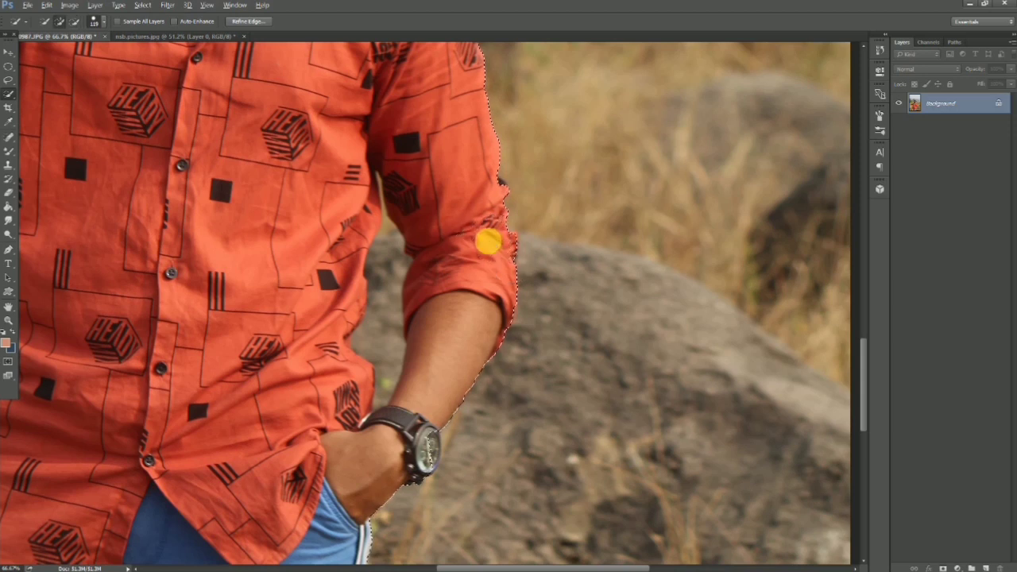
{"action": "mouse_move", "coordinate": [488, 241]}
{"action": "left_mouse_down"}
{"action": "mouse_move", "coordinate": [473, 239]}
{"action": "mouse_move", "coordinate": [509, 247]}
{"action": "mouse_move", "coordinate": [484, 225]}
{"action": "mouse_move", "coordinate": [499, 191]}
{"action": "mouse_move", "coordinate": [408, 477]}
{"action": "mouse_move", "coordinate": [422, 438]}
{"action": "mouse_move", "coordinate": [430, 465]}
{"action": "left_mouse_up"}
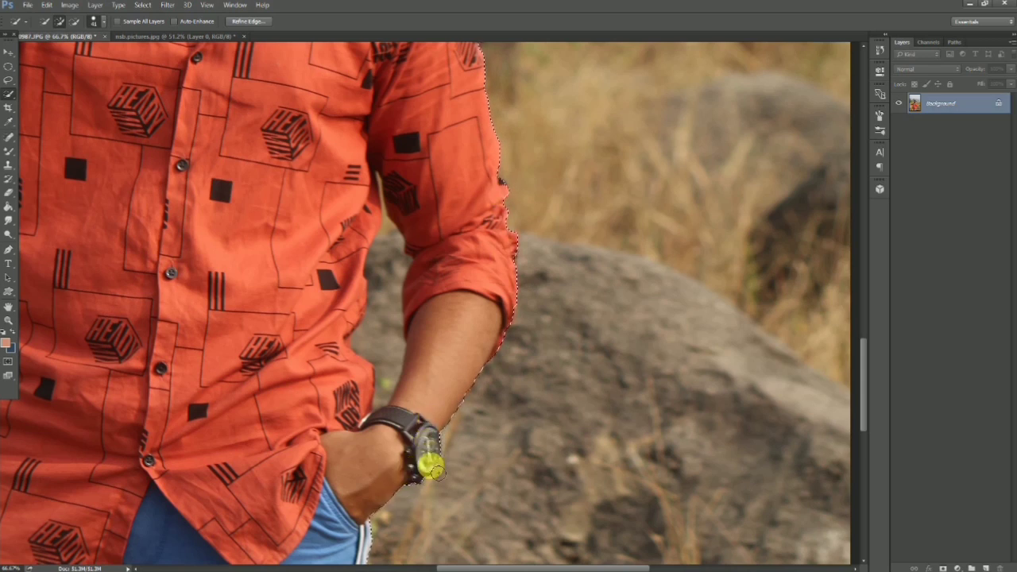
{"action": "mouse_move", "coordinate": [399, 313]}
{"action": "left_mouse_down"}
{"action": "mouse_move", "coordinate": [393, 302]}
{"action": "mouse_move", "coordinate": [368, 390]}
{"action": "mouse_move", "coordinate": [390, 359]}
{"action": "mouse_move", "coordinate": [374, 402]}
{"action": "mouse_move", "coordinate": [396, 350]}
{"action": "mouse_move", "coordinate": [386, 370]}
{"action": "mouse_move", "coordinate": [357, 347]}
{"action": "mouse_move", "coordinate": [350, 318]}
{"action": "mouse_move", "coordinate": [333, 340]}
{"action": "mouse_move", "coordinate": [350, 336]}
{"action": "mouse_move", "coordinate": [337, 347]}
{"action": "mouse_move", "coordinate": [386, 227]}
{"action": "mouse_move", "coordinate": [360, 377]}
{"action": "left_mouse_up"}
Add the raised forearm, sleeve and hand to the man's selection.
{"action": "scroll", "coordinate": [360, 377], "scroll_direction": "down", "scroll_amount": 3}
{"action": "scroll", "coordinate": [199, 217], "scroll_direction": "up", "scroll_amount": 3}
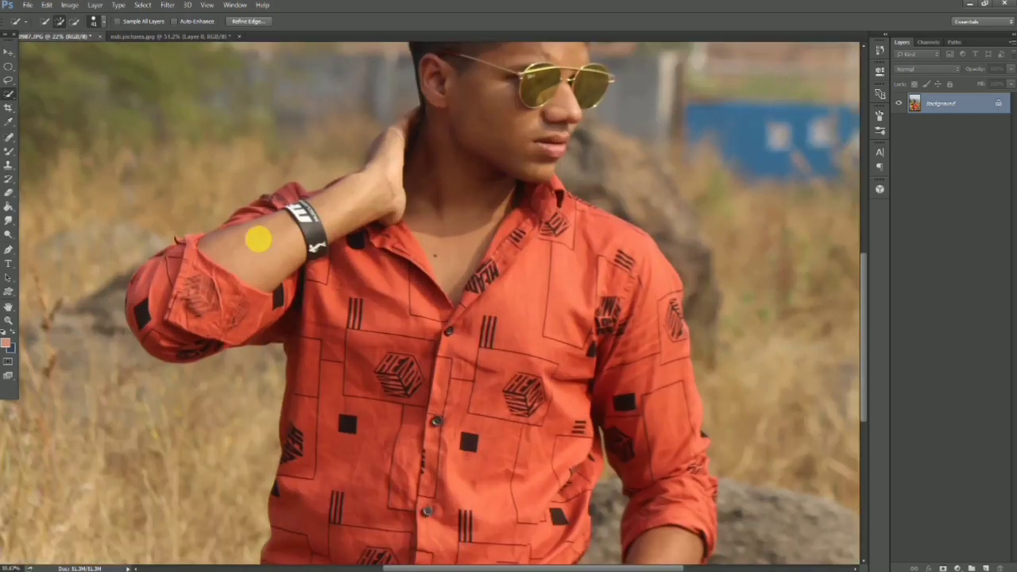
{"action": "mouse_move", "coordinate": [256, 246]}
{"action": "left_mouse_down"}
{"action": "mouse_move", "coordinate": [265, 234]}
{"action": "mouse_move", "coordinate": [186, 281]}
{"action": "mouse_move", "coordinate": [159, 284]}
{"action": "mouse_move", "coordinate": [152, 298]}
{"action": "mouse_move", "coordinate": [195, 307]}
{"action": "mouse_move", "coordinate": [273, 231]}
{"action": "mouse_move", "coordinate": [271, 215]}
{"action": "mouse_move", "coordinate": [341, 211]}
{"action": "mouse_move", "coordinate": [358, 182]}
{"action": "mouse_move", "coordinate": [400, 170]}
{"action": "mouse_move", "coordinate": [406, 137]}
{"action": "left_mouse_up"}
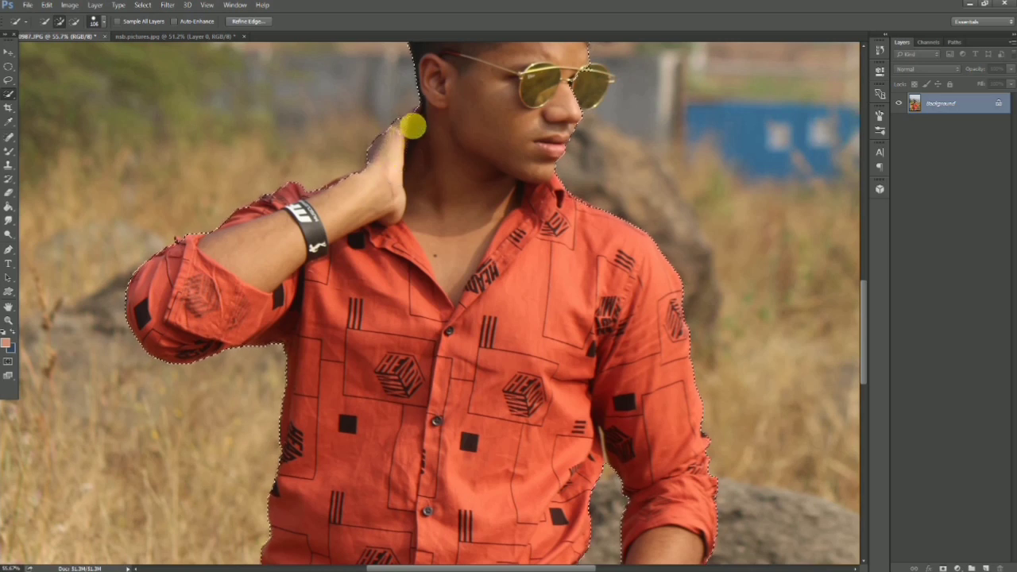
{"action": "left_click", "coordinate": [343, 190]}
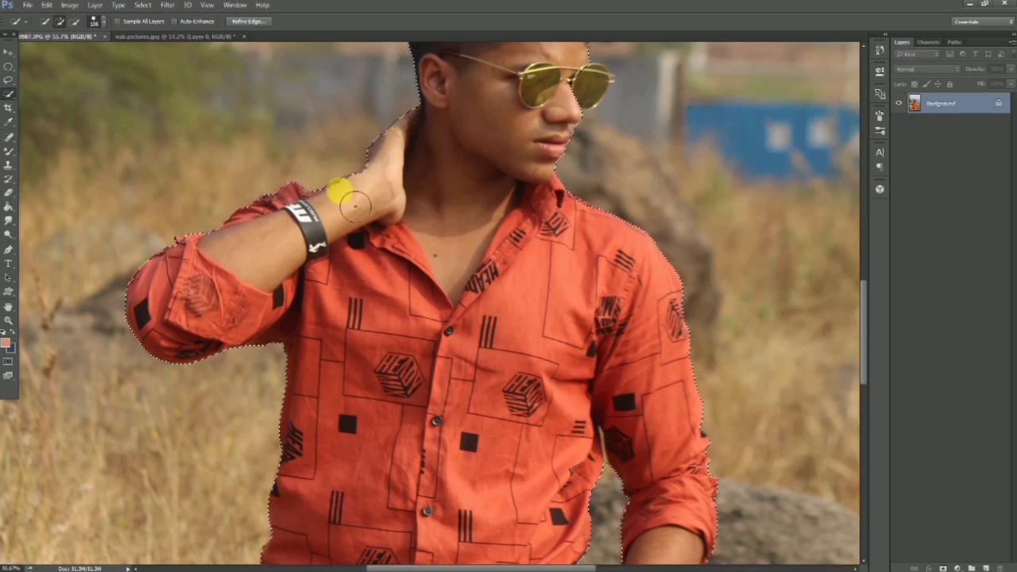
{"action": "mouse_move", "coordinate": [355, 210]}
{"action": "left_mouse_down"}
{"action": "mouse_move", "coordinate": [374, 182]}
{"action": "mouse_move", "coordinate": [420, 161]}
{"action": "mouse_move", "coordinate": [577, 148]}
{"action": "left_mouse_up"}
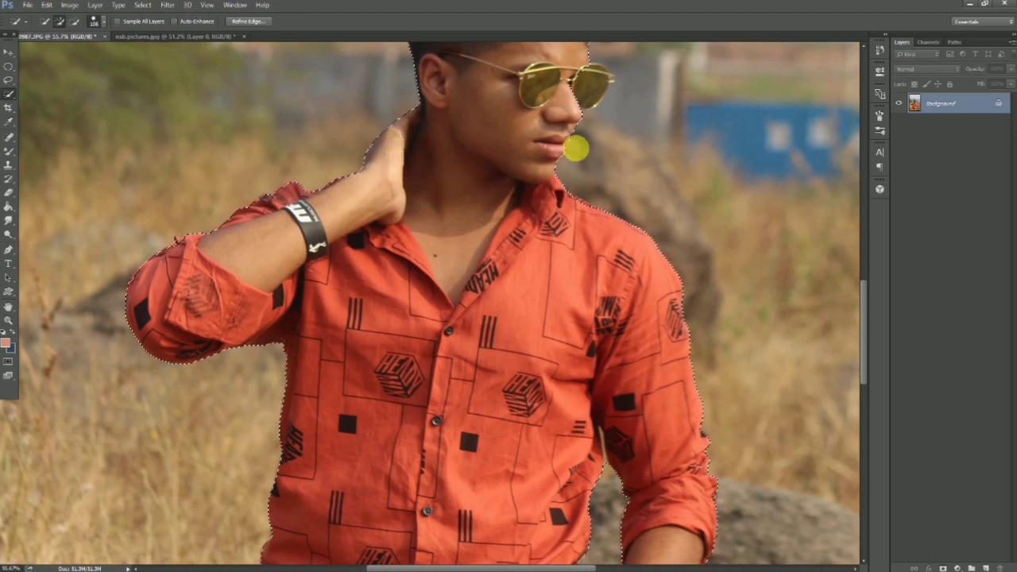
Subtract the background between the hair and sunglasses from the selection.
{"action": "right_click", "coordinate": [597, 82], "text": "alt"}
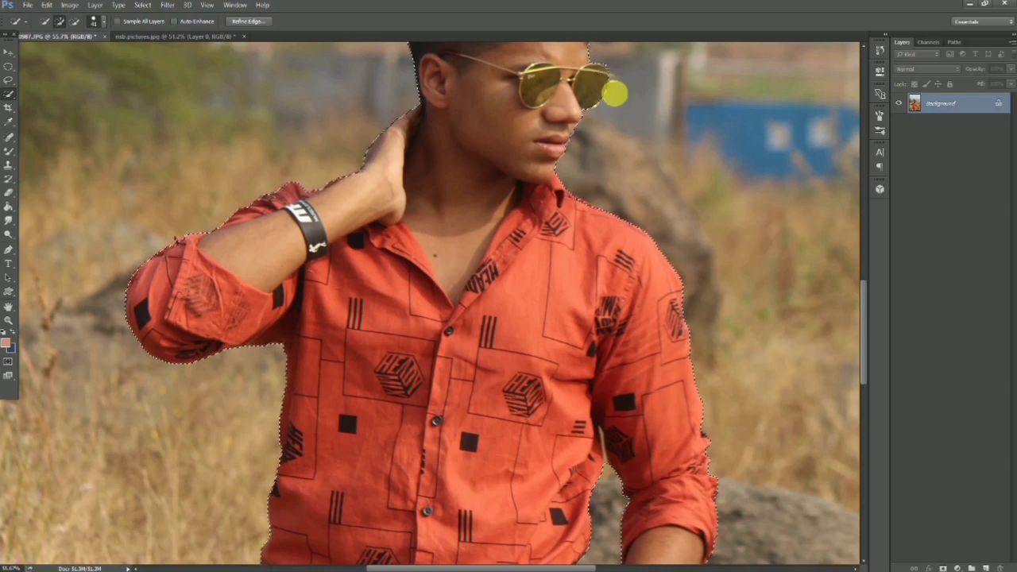
{"action": "left_click", "coordinate": [599, 54]}
{"action": "scroll", "coordinate": [599, 53], "scroll_direction": "down", "scroll_amount": 5}
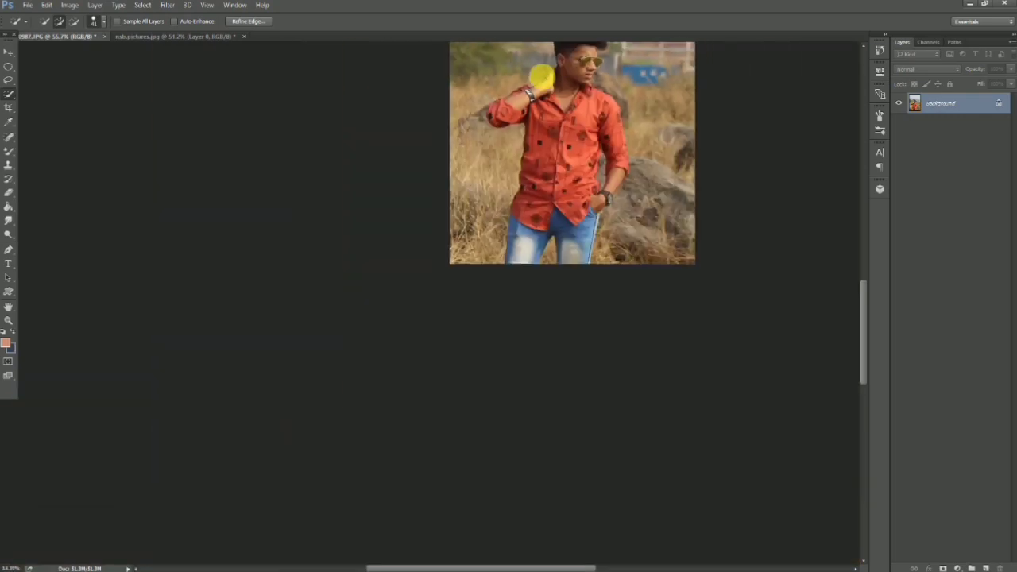
{"action": "scroll", "coordinate": [486, 308], "scroll_direction": "up", "scroll_amount": 5}
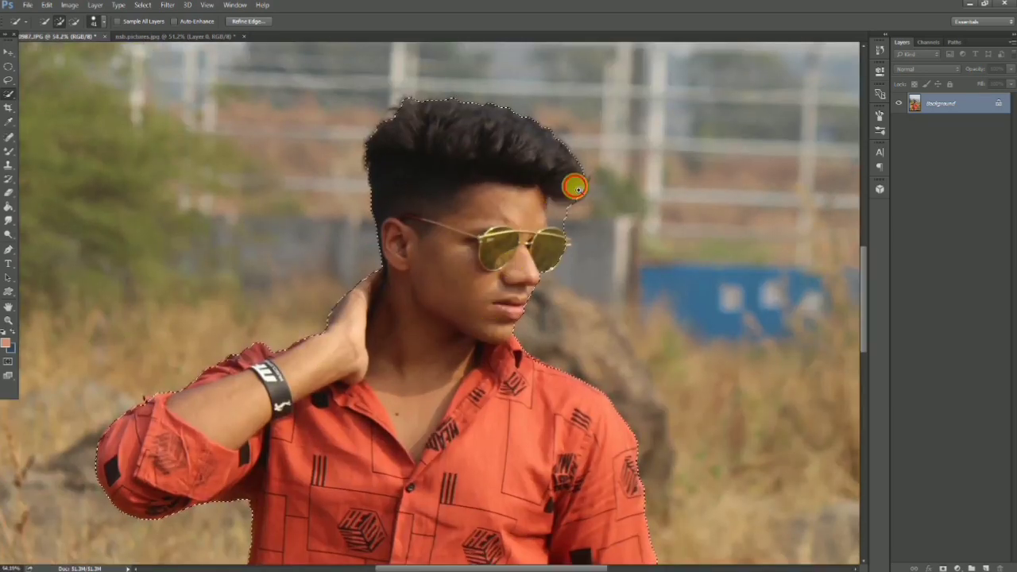
{"action": "scroll", "coordinate": [572, 182], "scroll_direction": "up", "scroll_amount": 3}
{"action": "scroll", "coordinate": [615, 186], "scroll_direction": "up", "scroll_amount": 1}
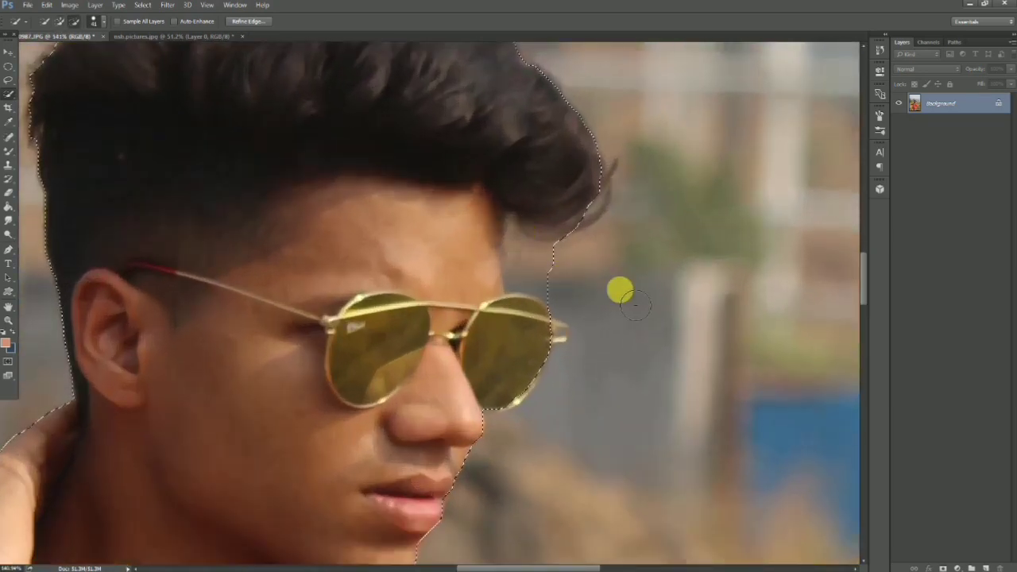
{"action": "left_click_drag", "start_coordinate": [535, 269], "coordinate": [553, 293]}
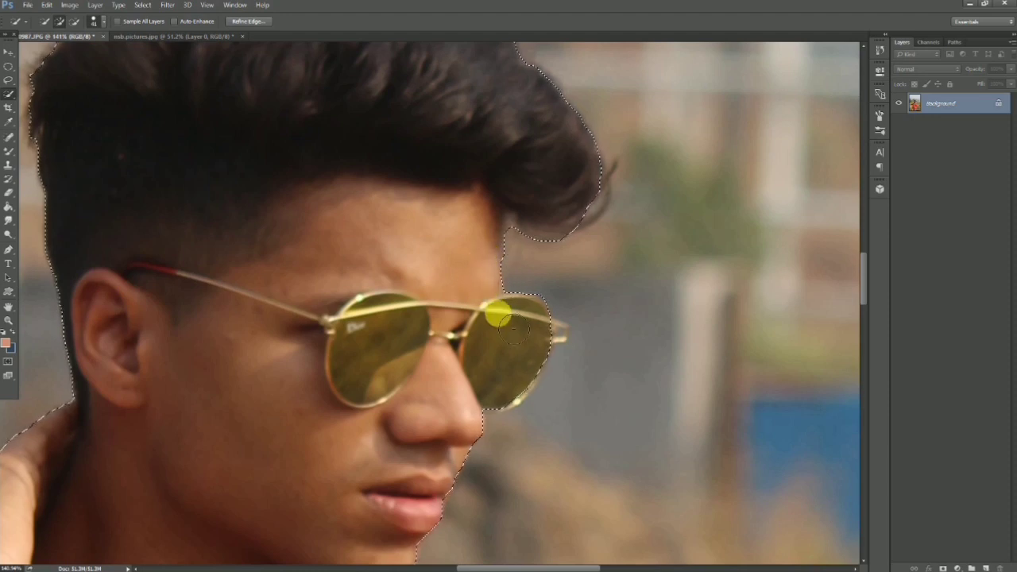
Refine the right lens edge with a 16 px brush and add the temple tip at 1 px.
{"action": "right_click", "coordinate": [561, 336], "text": "alt"}
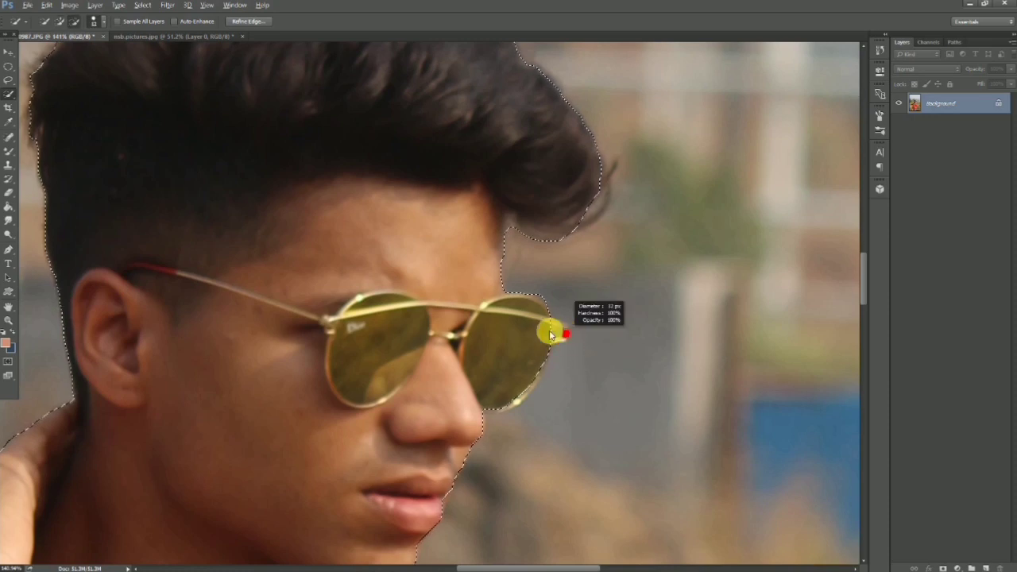
{"action": "left_click_drag", "start_coordinate": [550, 333], "coordinate": [559, 337]}
{"action": "scroll", "coordinate": [557, 321], "scroll_direction": "down", "scroll_amount": 2}
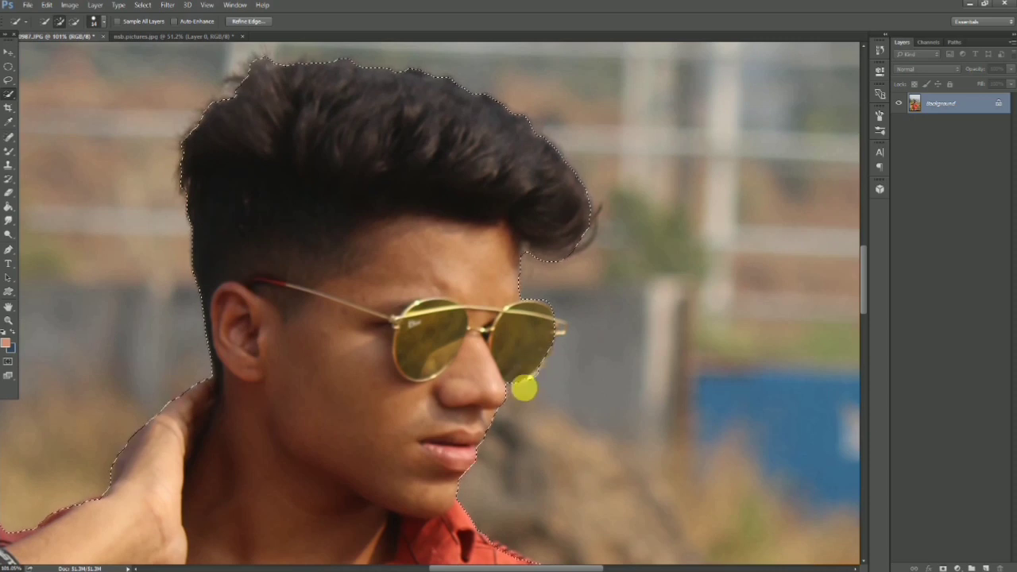
{"action": "scroll", "coordinate": [556, 381], "scroll_direction": "up", "scroll_amount": 1}
{"action": "scroll", "coordinate": [524, 368], "scroll_direction": "up", "scroll_amount": 3}
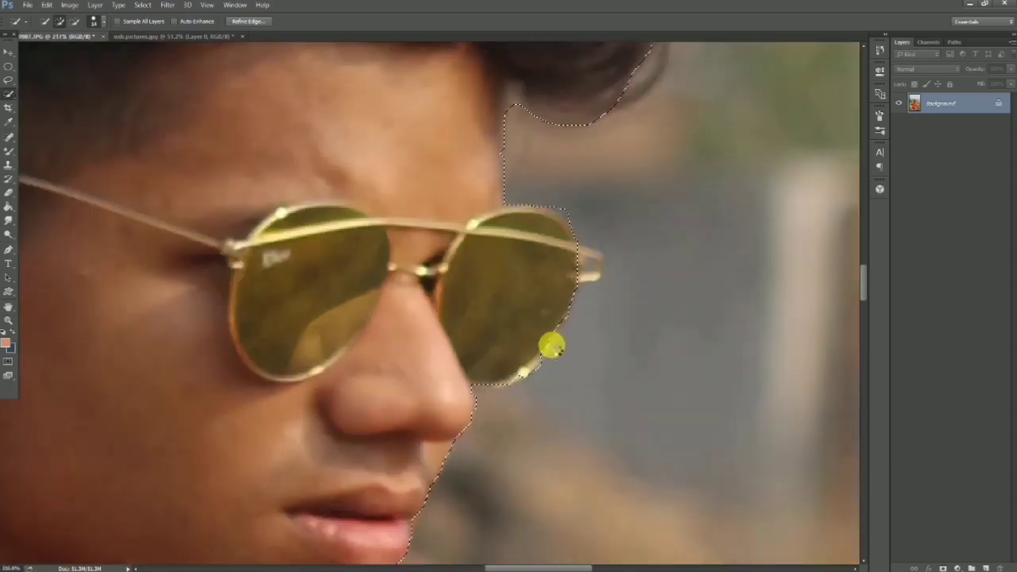
{"action": "left_click_drag", "start_coordinate": [550, 333], "coordinate": [538, 354]}
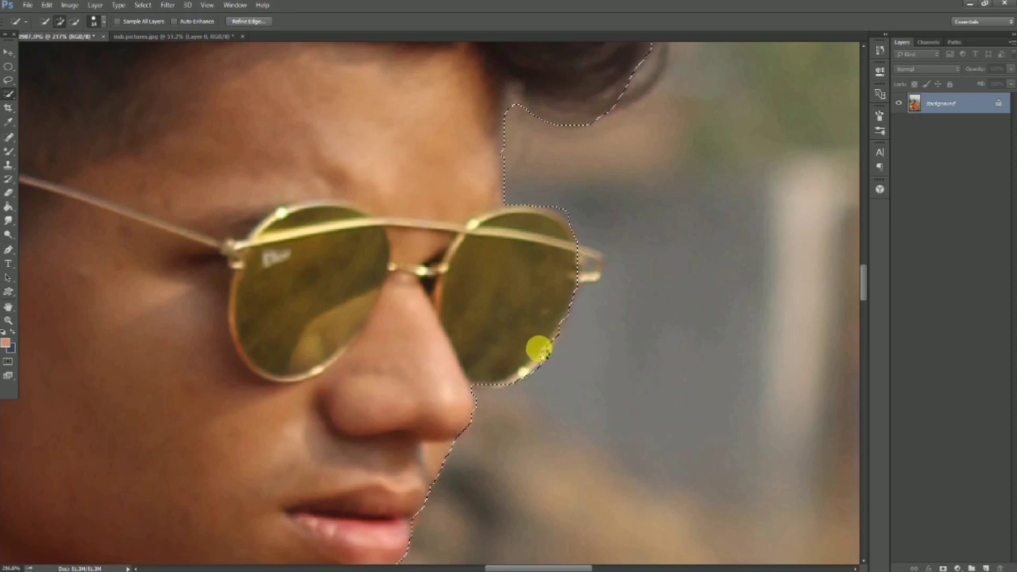
{"action": "right_click", "coordinate": [586, 276], "text": "alt"}
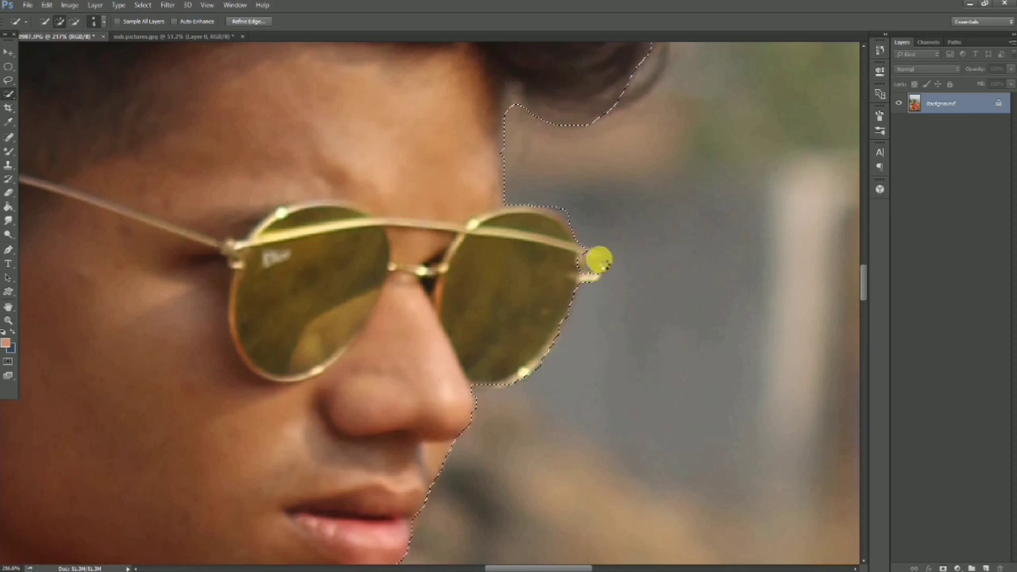
{"action": "mouse_move", "coordinate": [591, 269]}
{"action": "left_mouse_down"}
{"action": "mouse_move", "coordinate": [600, 275]}
{"action": "mouse_move", "coordinate": [558, 254]}
{"action": "left_mouse_up"}
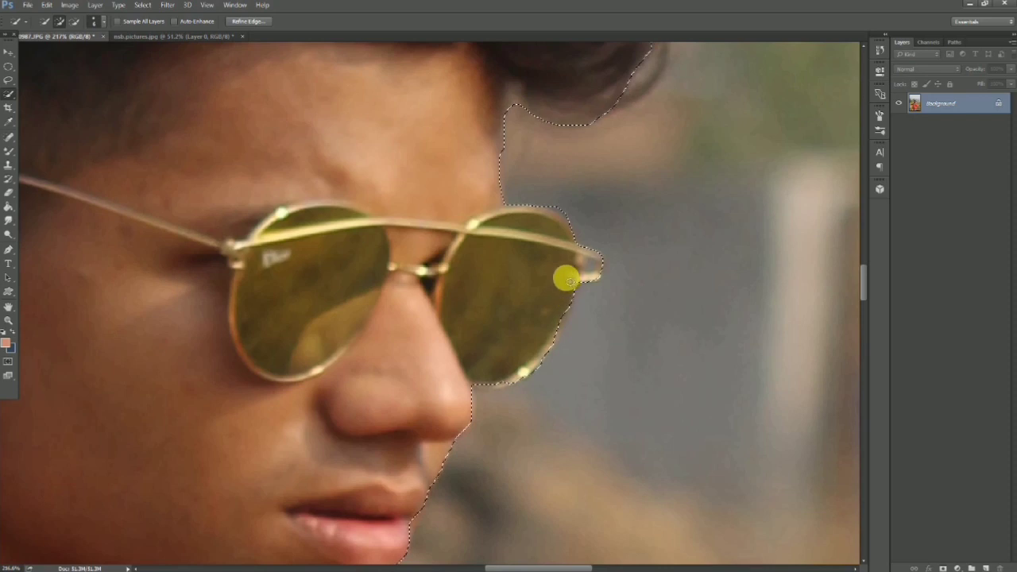
{"action": "scroll", "coordinate": [559, 255], "scroll_direction": "down", "scroll_amount": 5}
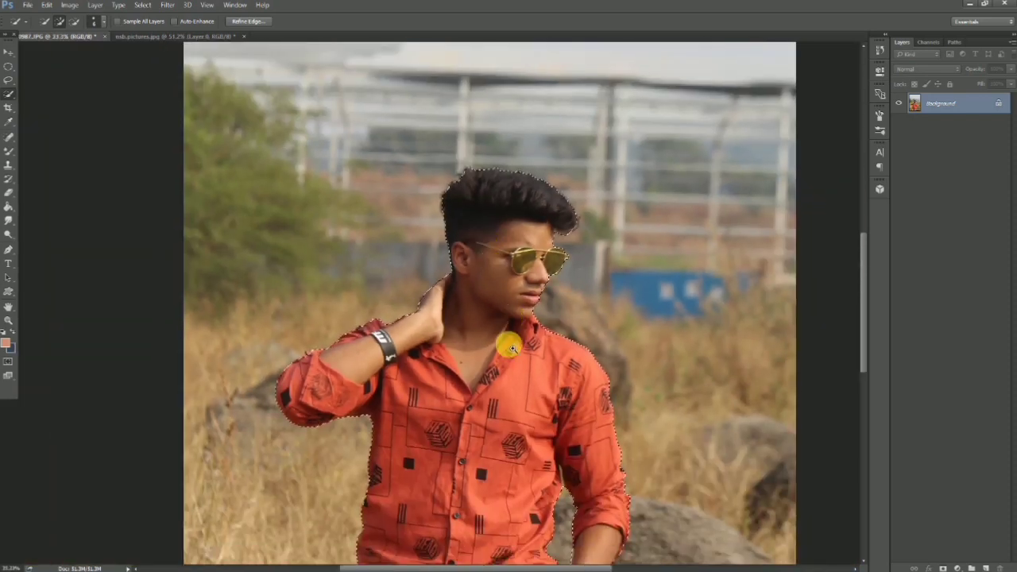
Turn the man's selection into a layer mask.
{"action": "scroll", "coordinate": [503, 345], "scroll_direction": "down", "scroll_amount": 3}
{"action": "scroll", "coordinate": [482, 339], "scroll_direction": "down", "scroll_amount": 2}
{"action": "scroll", "coordinate": [498, 358], "scroll_direction": "down", "scroll_amount": 2}
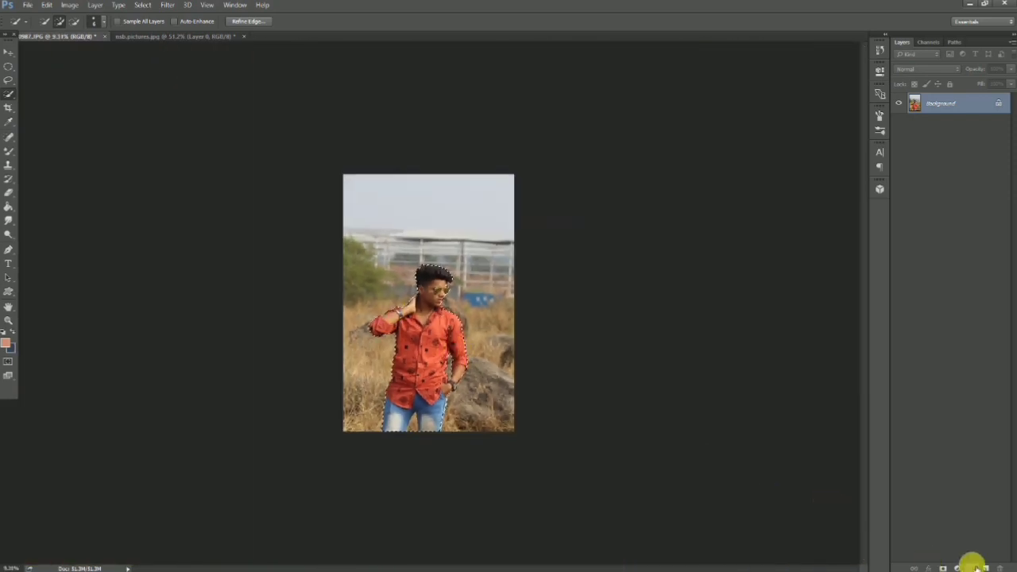
{"action": "left_click", "coordinate": [943, 567]}
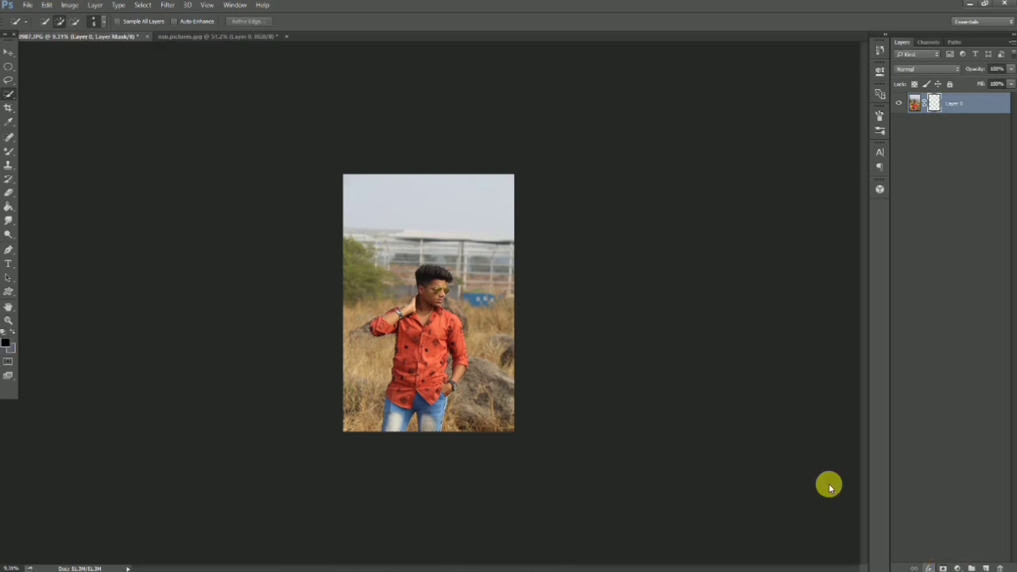
Refine the mask edge around the top of the hair and apply it.
{"action": "right_click", "coordinate": [935, 103]}
{"action": "left_click", "coordinate": [906, 196]}
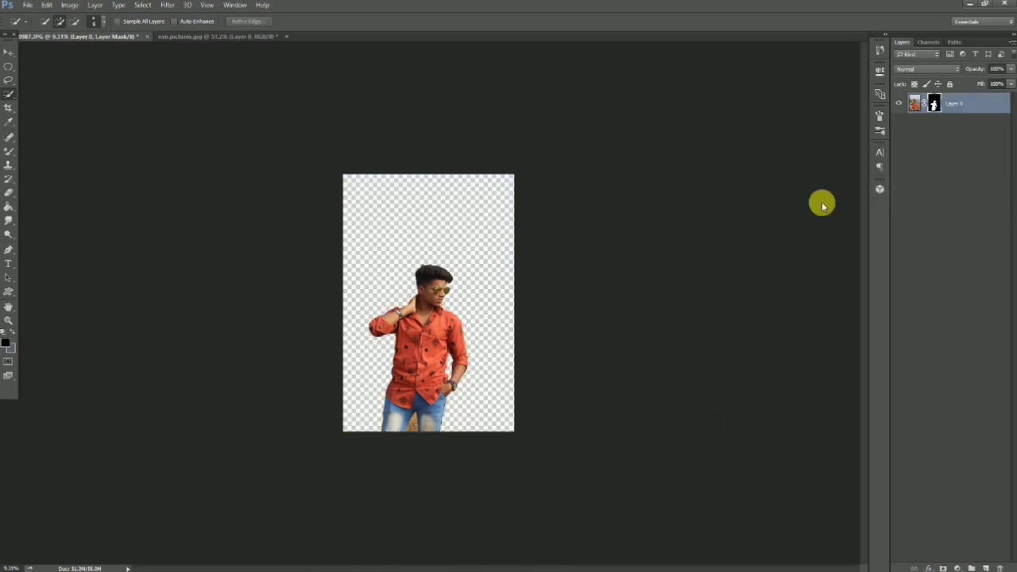
{"action": "scroll", "coordinate": [406, 294], "scroll_direction": "up", "scroll_amount": 5}
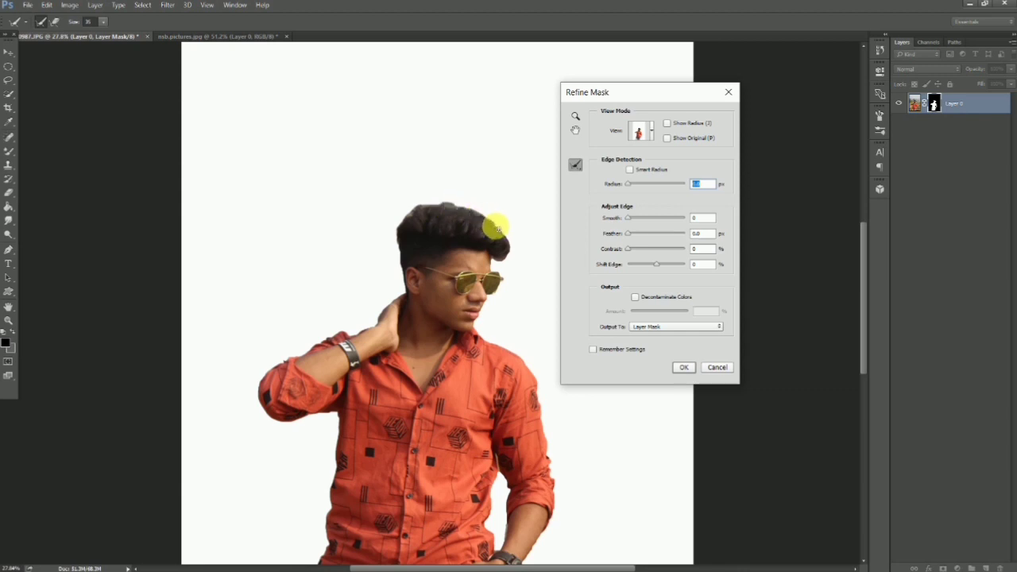
{"action": "left_click_drag", "start_coordinate": [499, 237], "coordinate": [497, 260]}
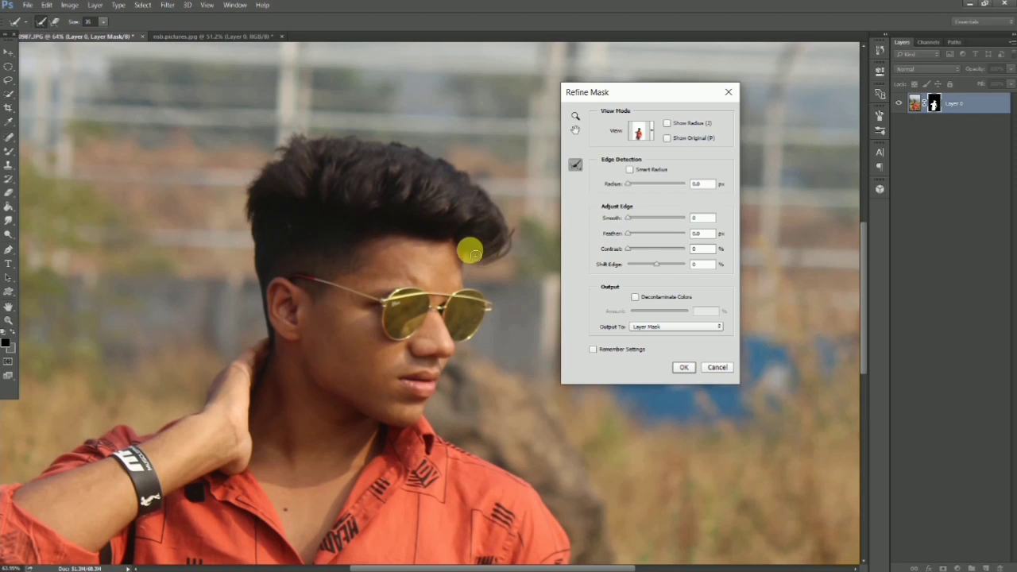
{"action": "left_click_drag", "start_coordinate": [473, 254], "coordinate": [483, 249]}
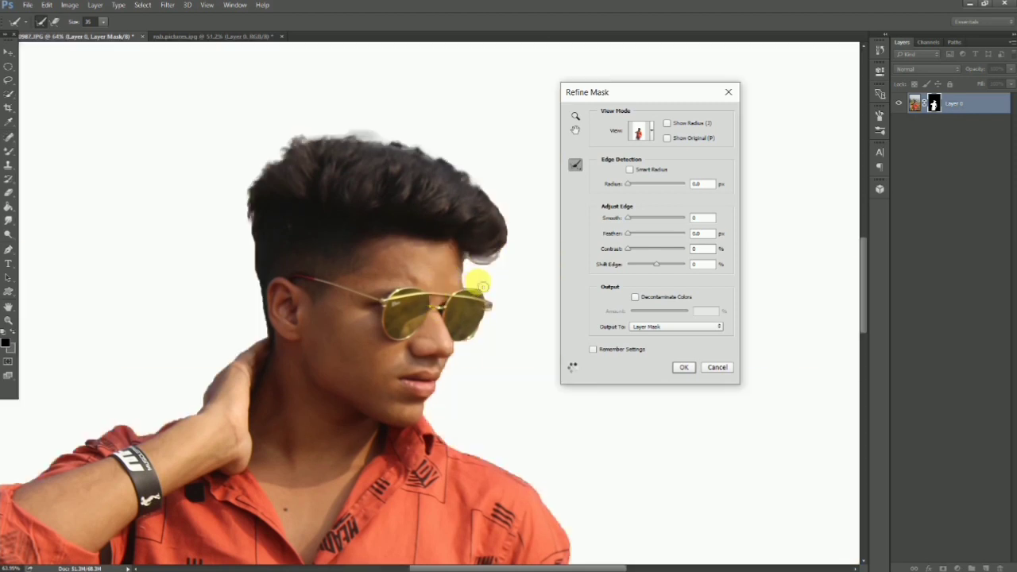
{"action": "key", "text": "ctrl+0"}
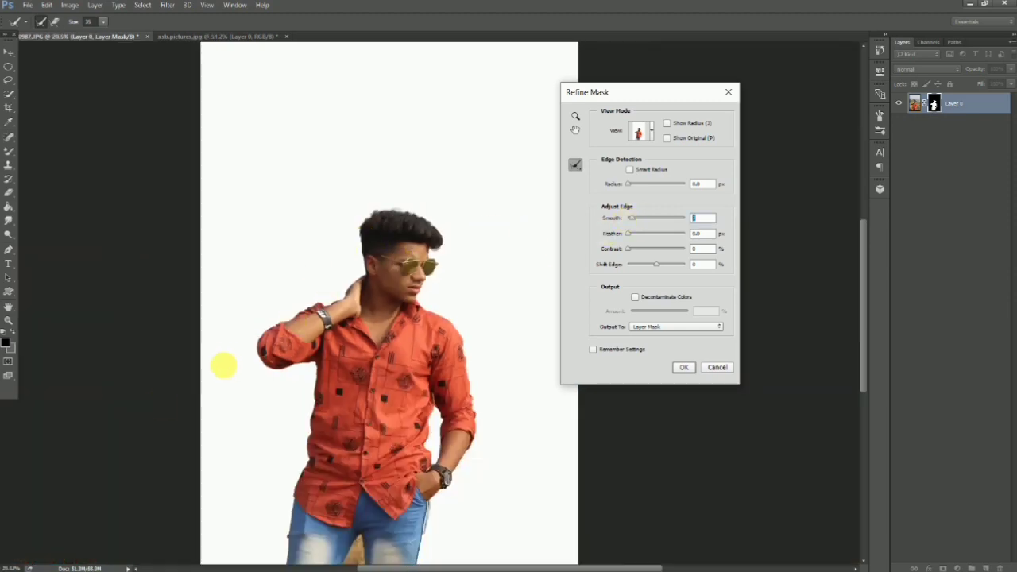
{"action": "left_click", "coordinate": [257, 359]}
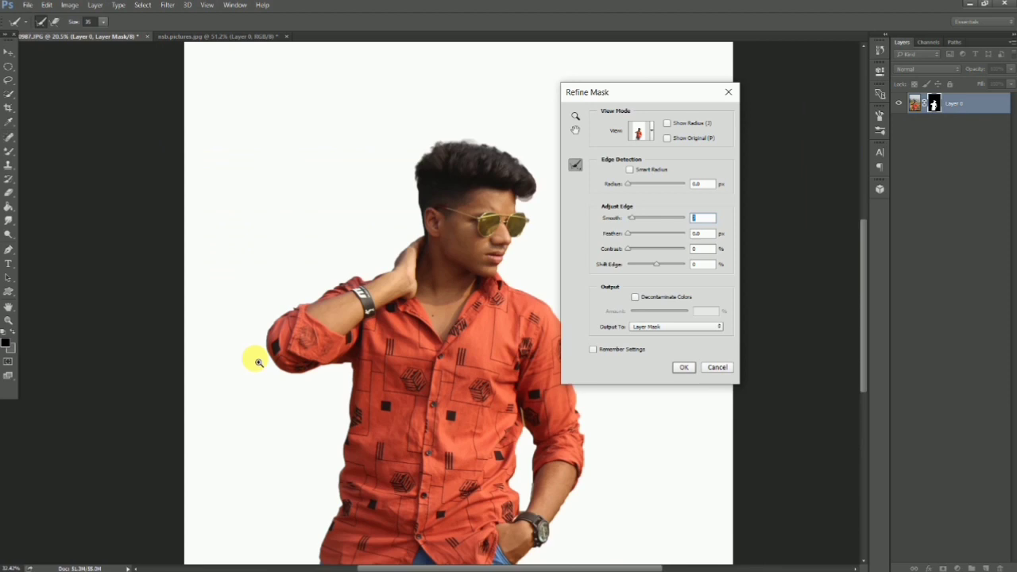
{"action": "left_click", "coordinate": [258, 363], "text": "alt"}
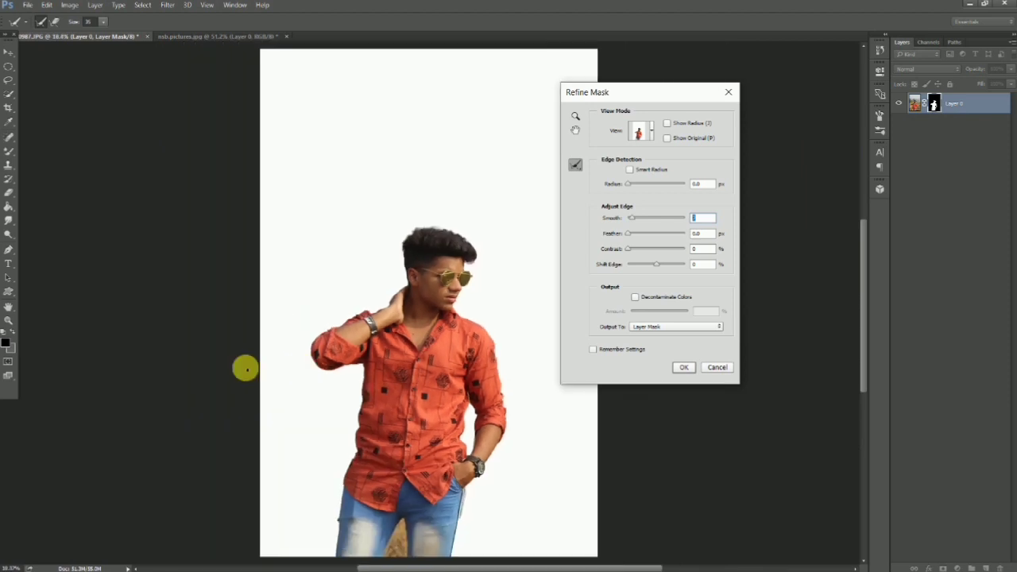
{"action": "left_click", "coordinate": [681, 366]}
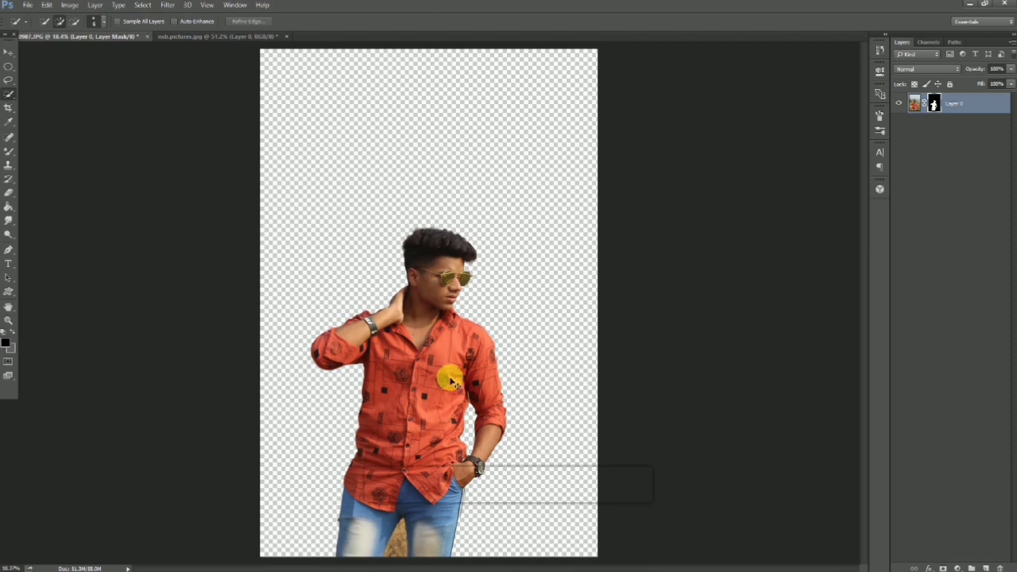
Apply the layer mask permanently to Layer 0.
{"action": "scroll", "coordinate": [390, 413], "scroll_direction": "down", "scroll_amount": 3}
{"action": "scroll", "coordinate": [381, 409], "scroll_direction": "up", "scroll_amount": 1}
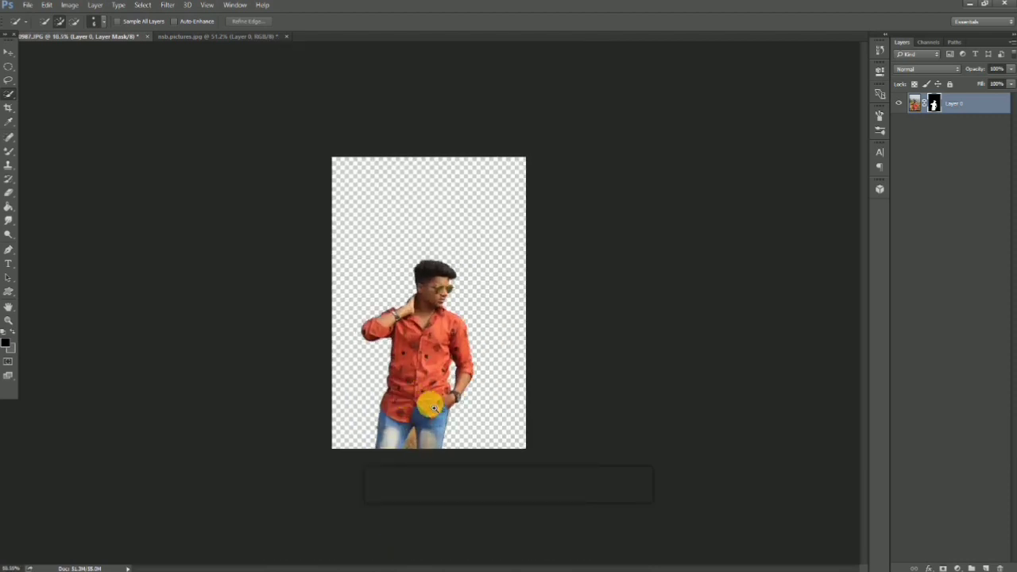
{"action": "scroll", "coordinate": [434, 408], "scroll_direction": "up", "scroll_amount": 2}
{"action": "scroll", "coordinate": [465, 389], "scroll_direction": "up", "scroll_amount": 1}
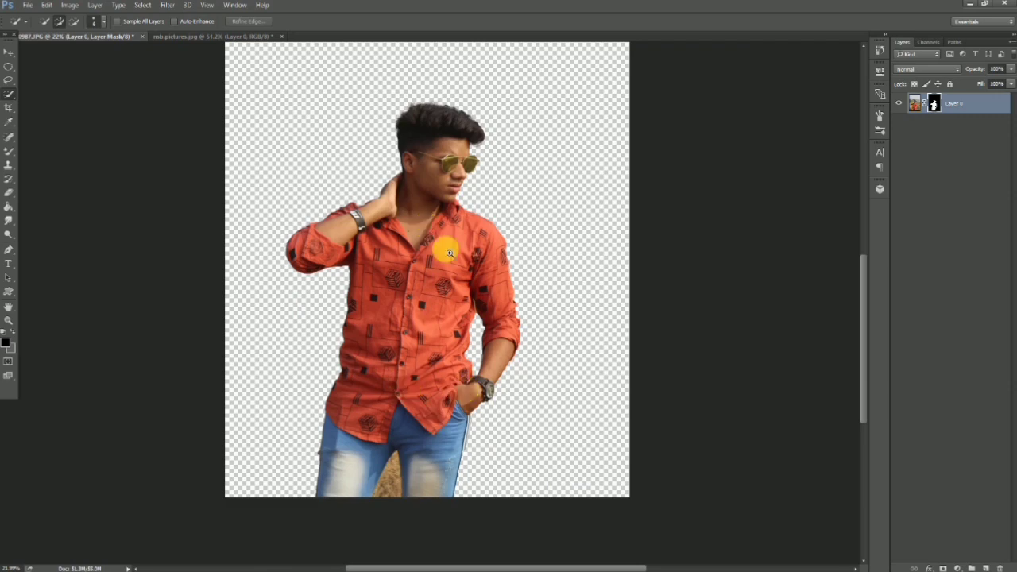
{"action": "scroll", "coordinate": [446, 197], "scroll_direction": "up", "scroll_amount": 1}
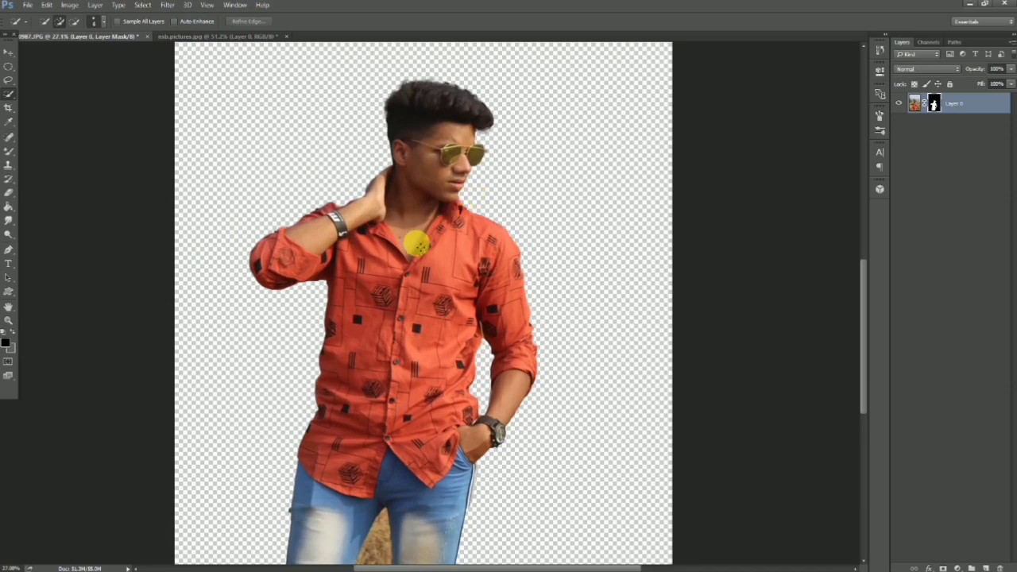
{"action": "scroll", "coordinate": [359, 211], "scroll_direction": "up", "scroll_amount": 5}
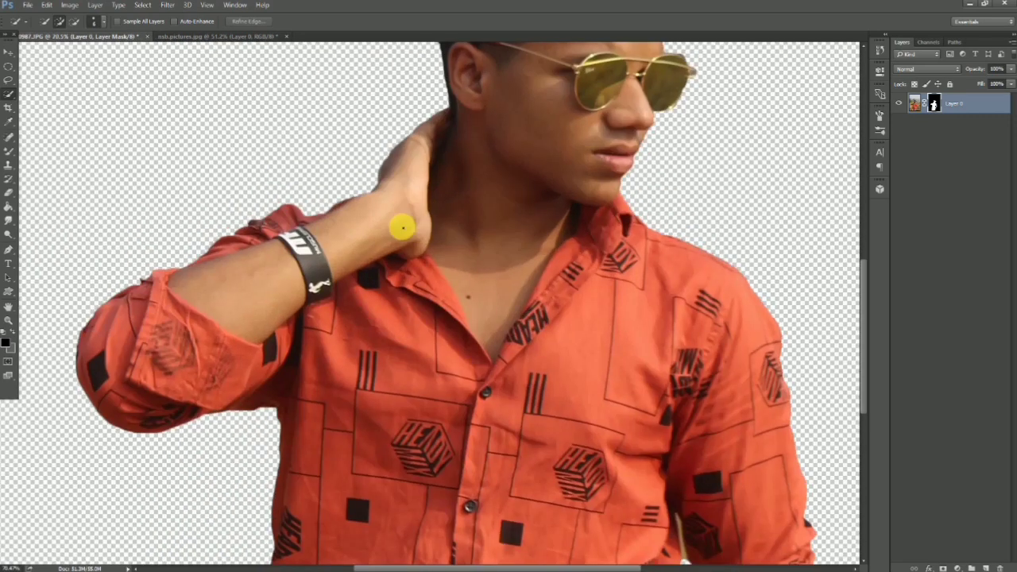
{"action": "right_click", "coordinate": [934, 103]}
{"action": "left_click", "coordinate": [919, 141]}
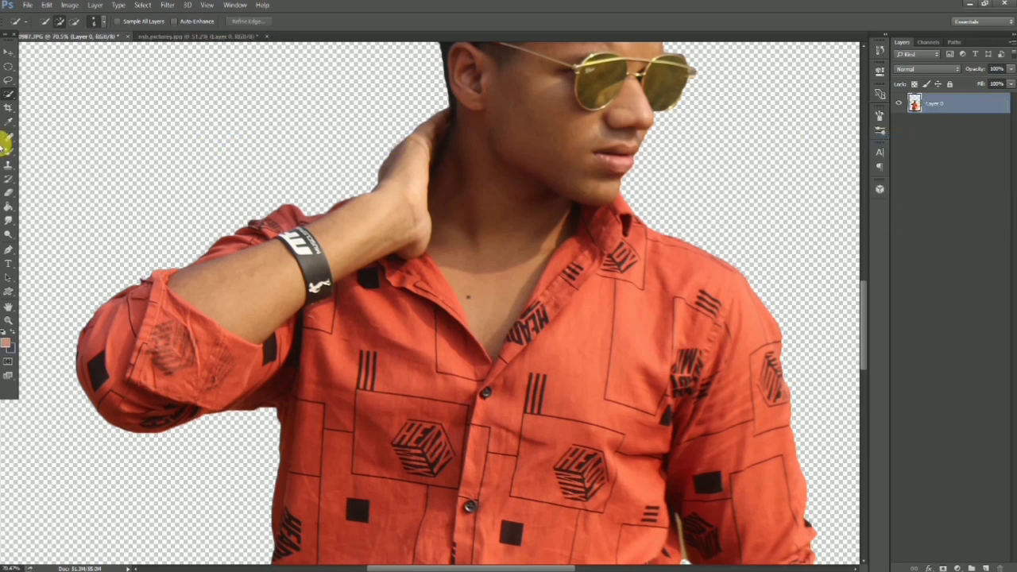
Spot-heal the blemish on the man's cheekbone.
{"action": "left_click", "coordinate": [8, 139]}
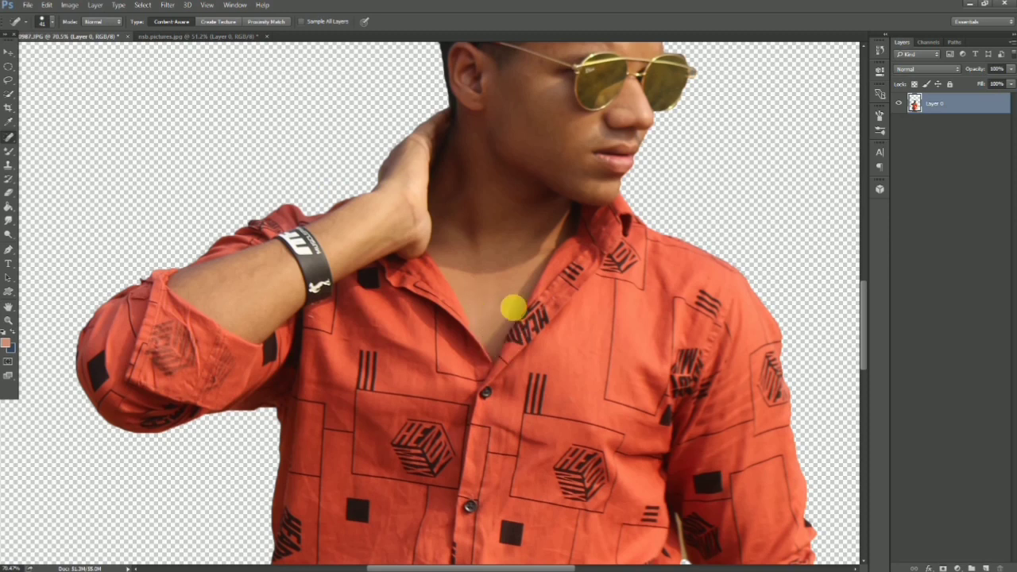
{"action": "scroll", "coordinate": [618, 102], "scroll_direction": "down", "scroll_amount": 5, "text": "alt"}
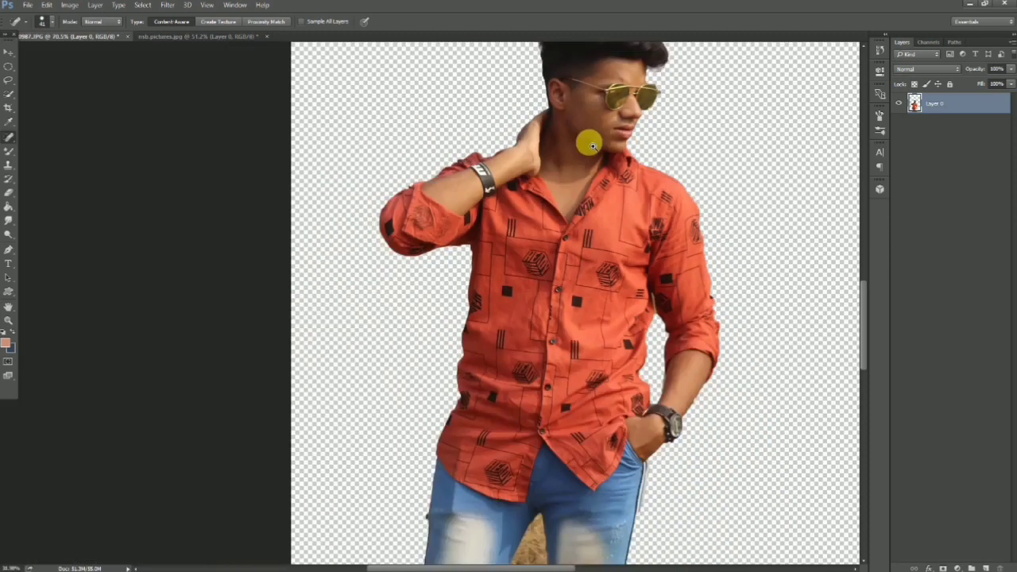
{"action": "scroll", "coordinate": [621, 102], "scroll_direction": "up", "scroll_amount": 2, "text": "alt"}
{"action": "scroll", "coordinate": [663, 155], "scroll_direction": "up", "scroll_amount": 4, "text": "alt"}
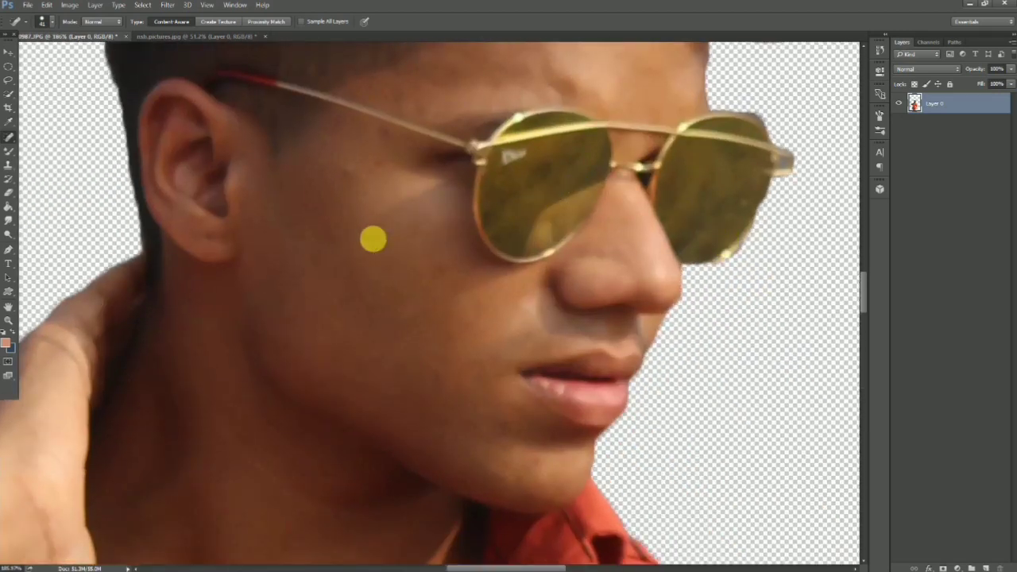
{"action": "mouse_move", "coordinate": [368, 200]}
{"action": "left_mouse_down"}
{"action": "mouse_move", "coordinate": [391, 193]}
{"action": "mouse_move", "coordinate": [397, 159]}
{"action": "left_mouse_up"}
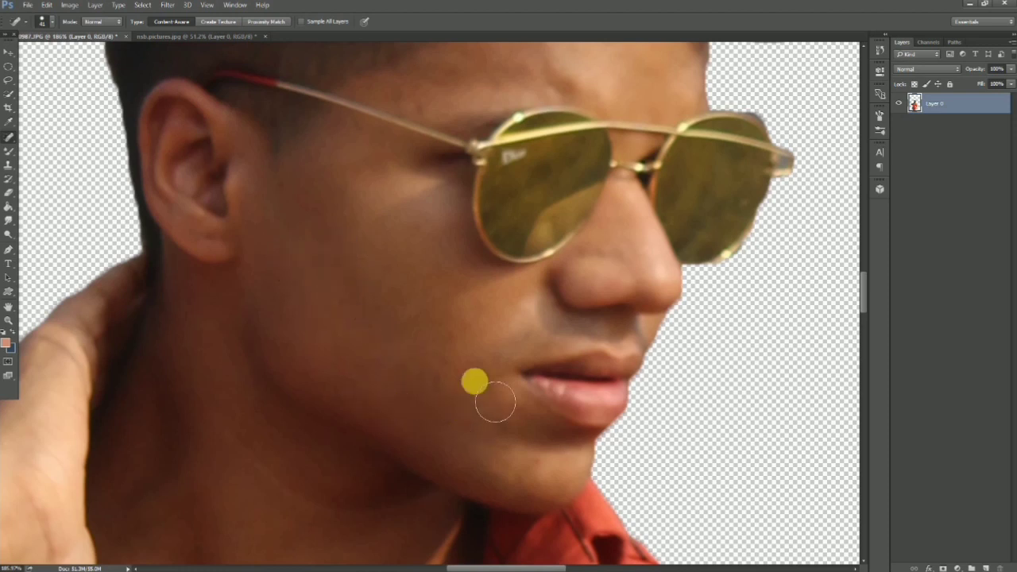
Resize the healing brush and heal two spots on the forehead.
{"action": "right_click", "coordinate": [280, 183], "text": "alt"}
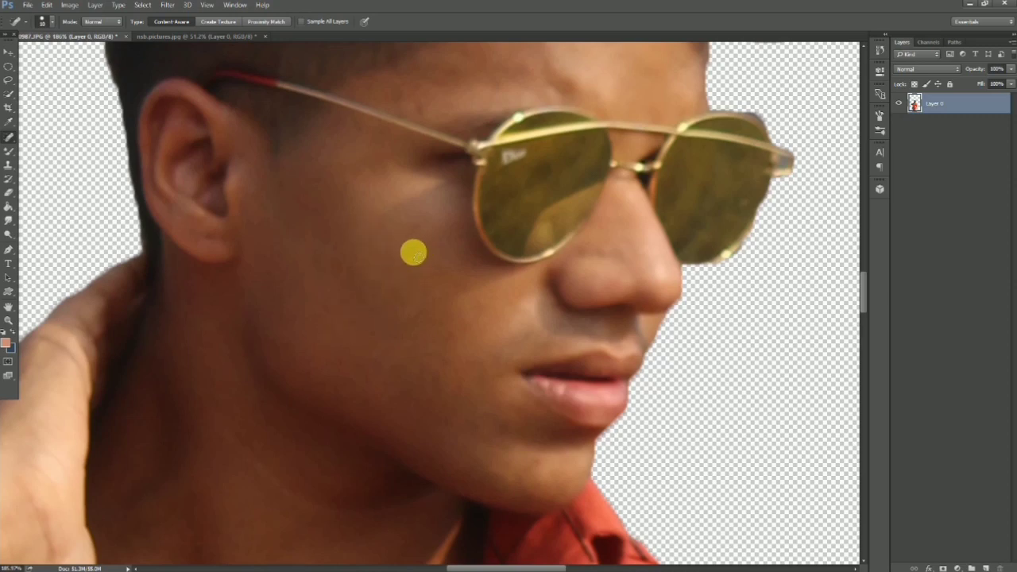
{"action": "scroll", "coordinate": [417, 278], "scroll_direction": "down", "scroll_amount": 1}
{"action": "scroll", "coordinate": [419, 273], "scroll_direction": "down", "scroll_amount": 3}
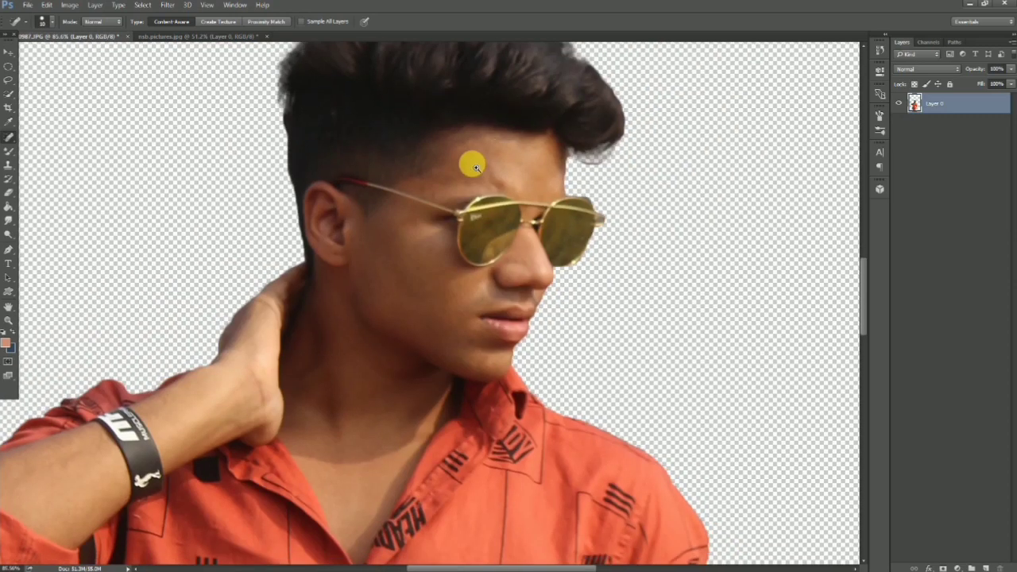
{"action": "scroll", "coordinate": [474, 166], "scroll_direction": "up", "scroll_amount": 3}
{"action": "scroll", "coordinate": [543, 215], "scroll_direction": "up", "scroll_amount": 1}
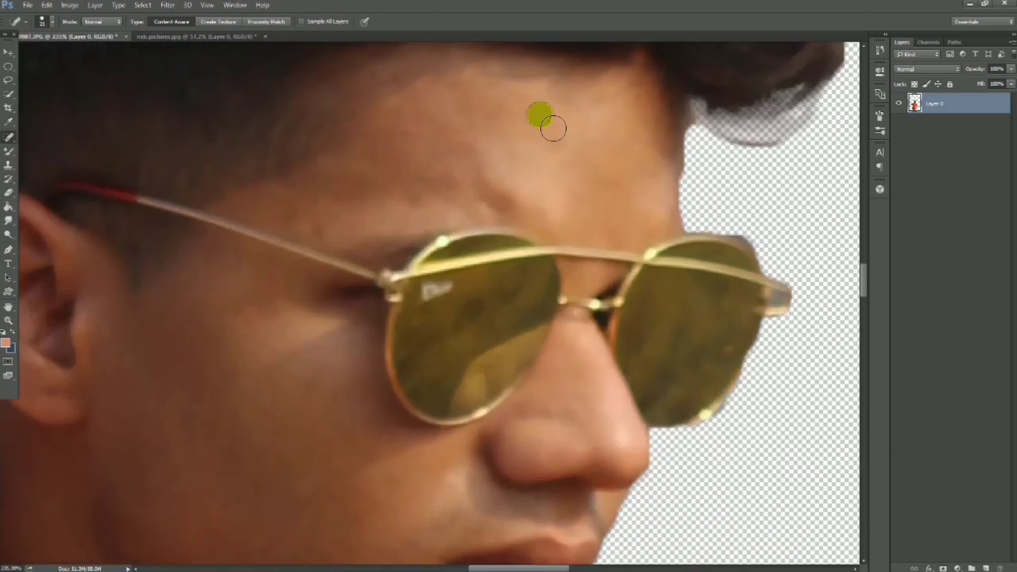
{"action": "left_click", "coordinate": [434, 170]}
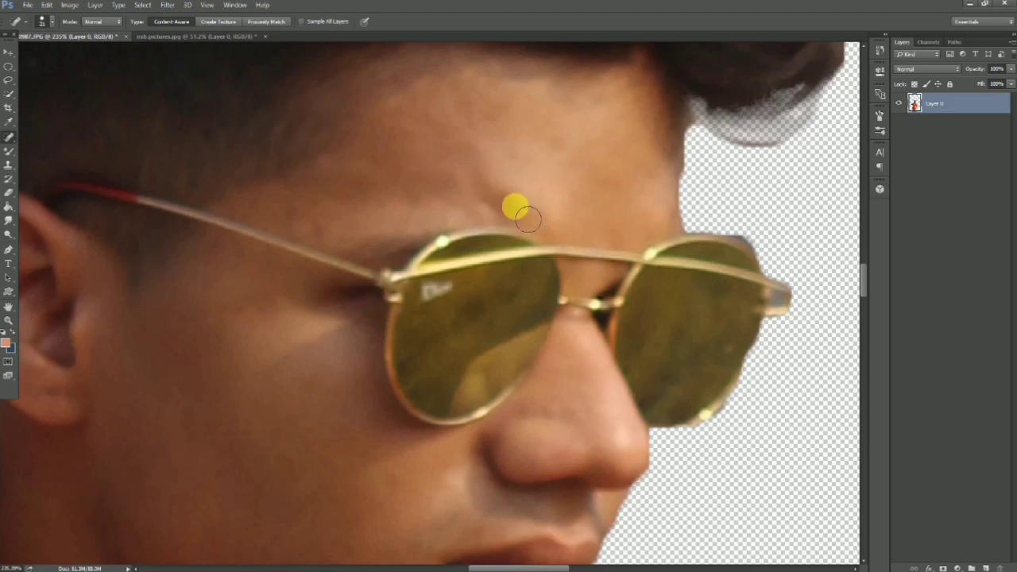
{"action": "left_click", "coordinate": [480, 176]}
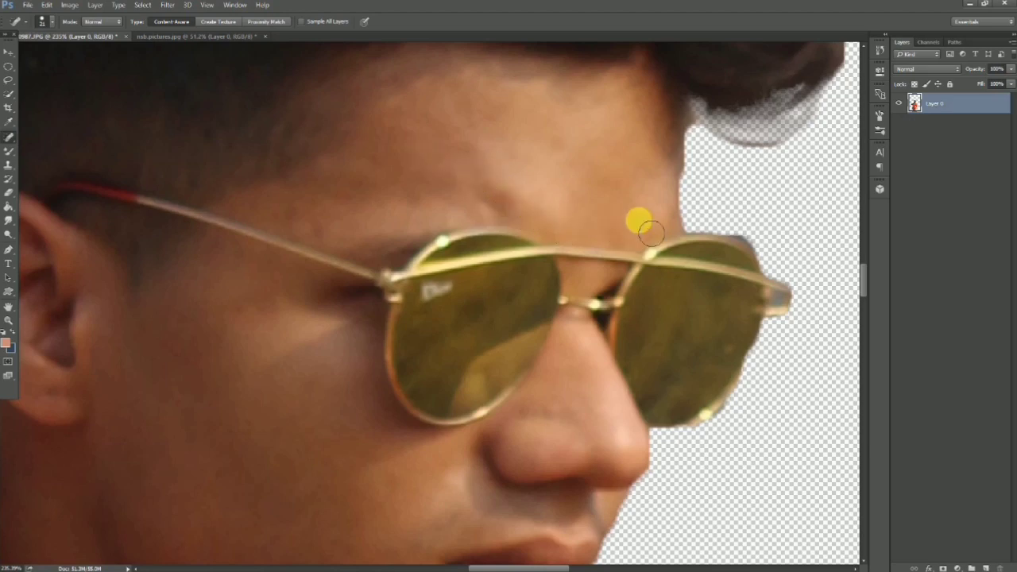
{"action": "scroll", "coordinate": [620, 239], "scroll_direction": "down", "scroll_amount": 5}
{"action": "scroll", "coordinate": [497, 334], "scroll_direction": "down", "scroll_amount": 5}
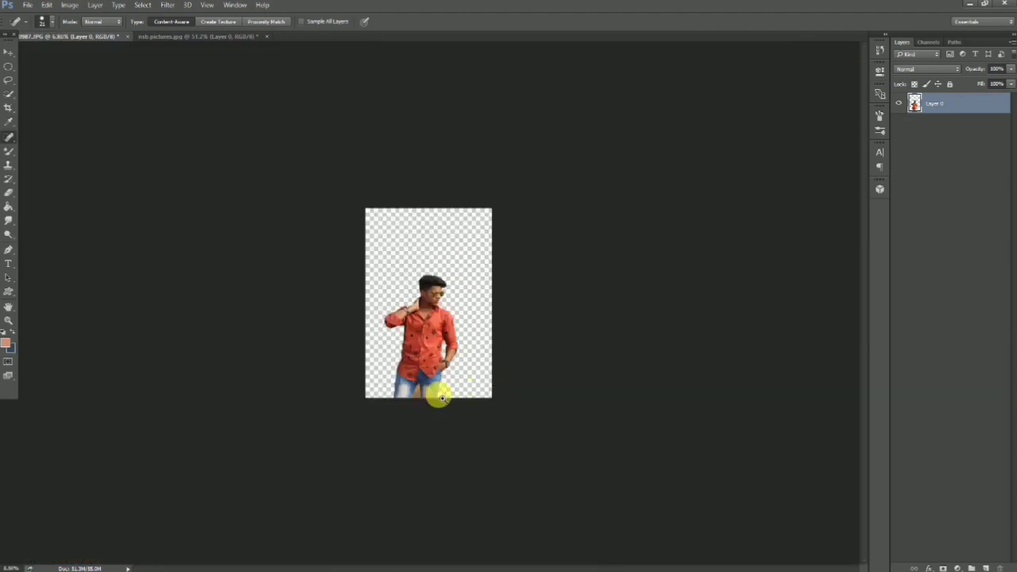
{"action": "scroll", "coordinate": [484, 416], "scroll_direction": "up", "scroll_amount": 3}
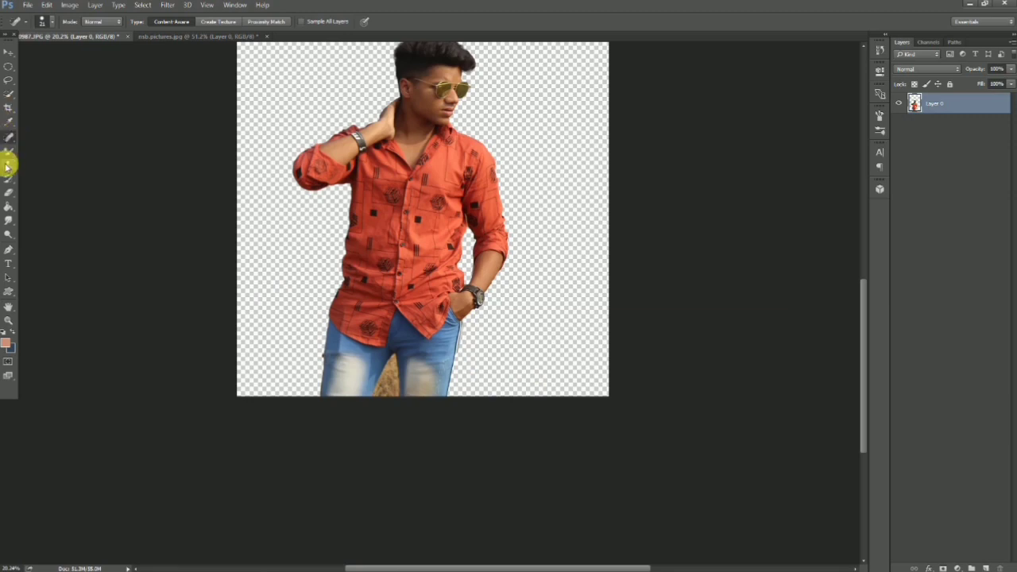
Set up the Eraser with a brush of about 36 px near the glasses.
{"action": "left_click", "coordinate": [8, 193]}
{"action": "scroll", "coordinate": [509, 70], "scroll_direction": "up", "scroll_amount": 3}
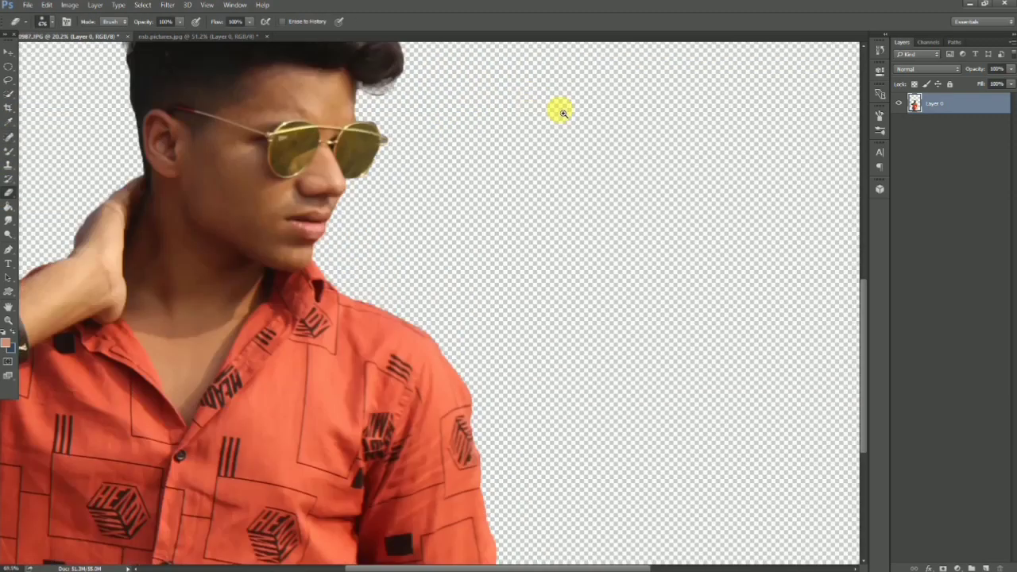
{"action": "scroll", "coordinate": [177, 63], "scroll_direction": "up", "scroll_amount": 3}
{"action": "scroll", "coordinate": [231, 125], "scroll_direction": "down", "scroll_amount": 2}
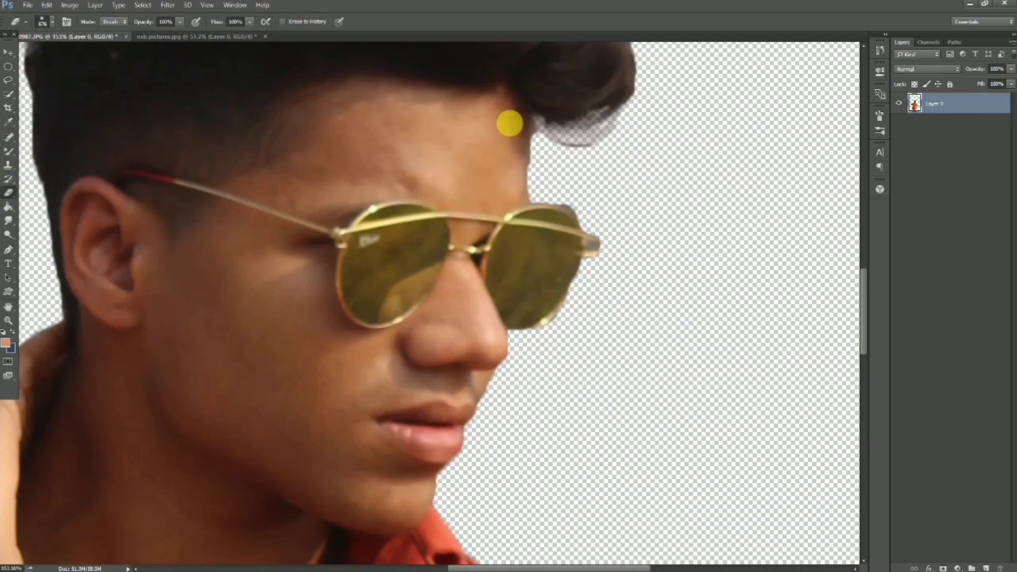
{"action": "left_click_drag", "start_coordinate": [612, 191], "coordinate": [394, 205]}
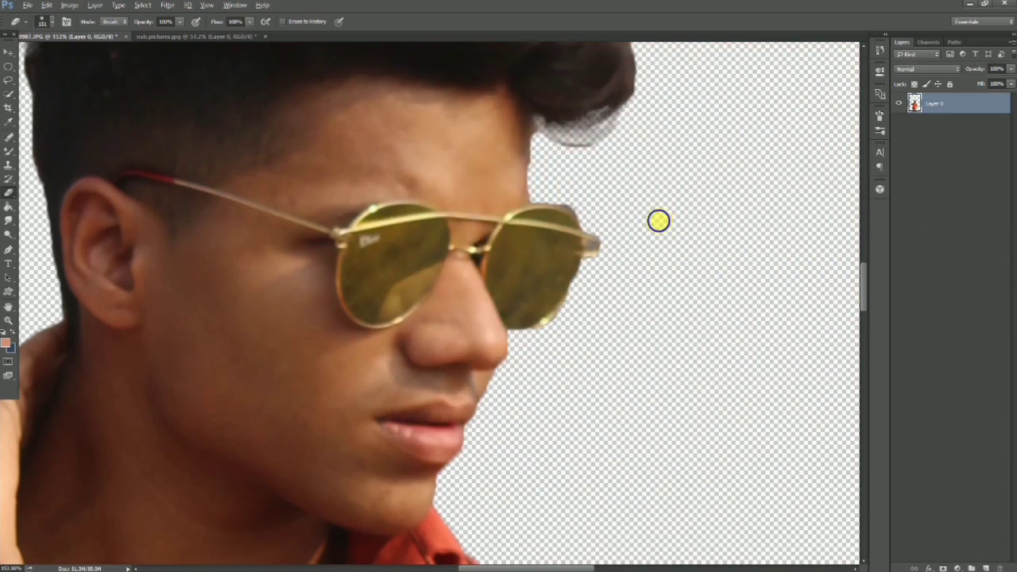
{"action": "left_click_drag", "start_coordinate": [659, 220], "coordinate": [612, 231]}
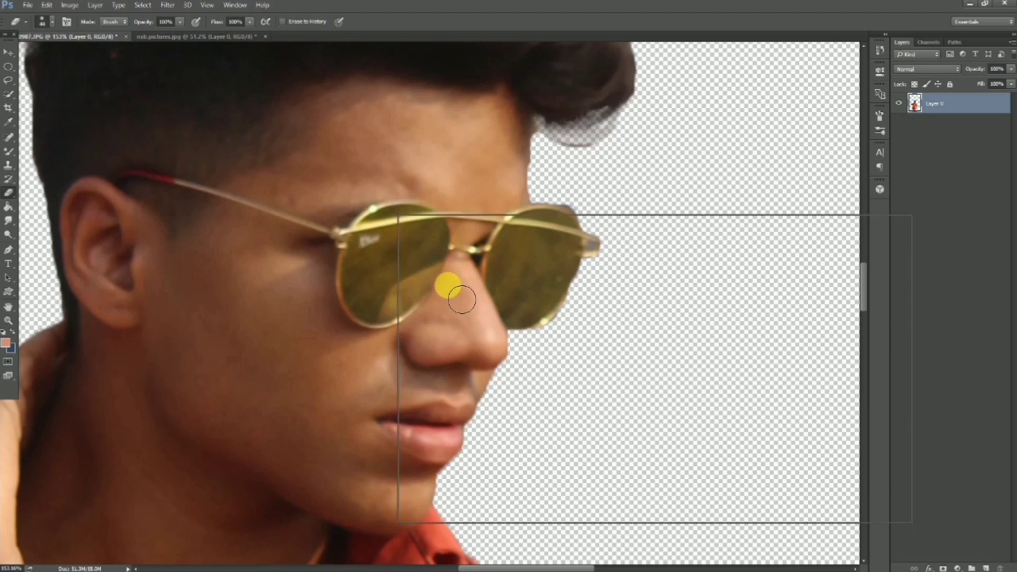
{"action": "right_click", "coordinate": [455, 286]}
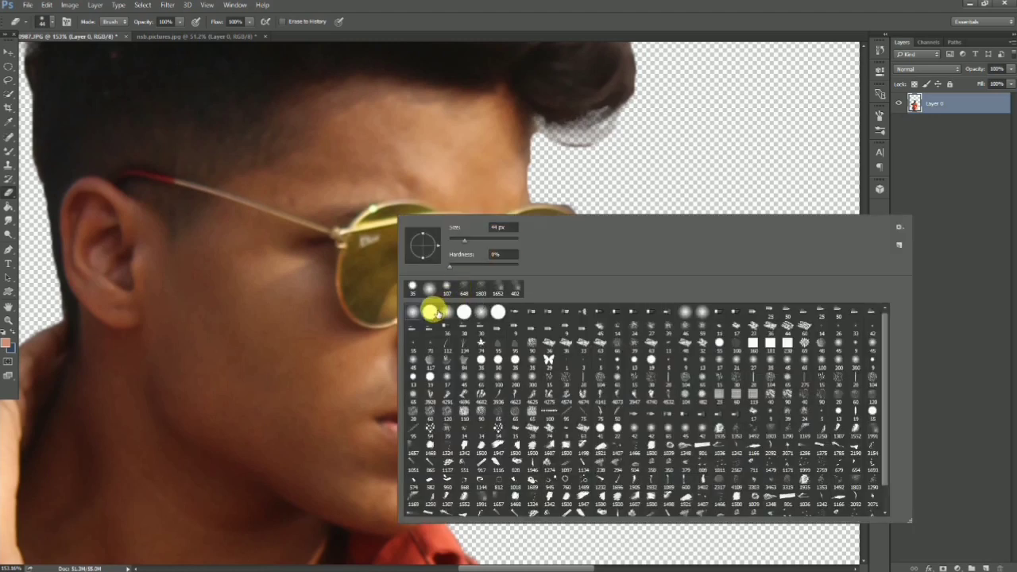
{"action": "left_click", "coordinate": [993, 103]}
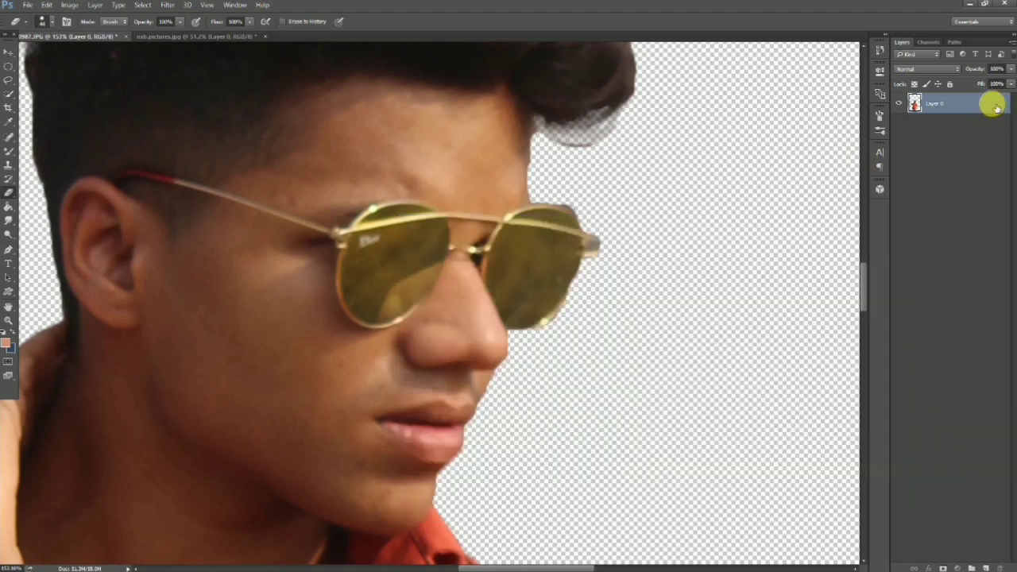
Zoom in and erase fringe at the sunglasses' right edge with a 7 px hard brush.
{"action": "left_click", "coordinate": [542, 370]}
{"action": "left_click", "coordinate": [577, 363]}
{"action": "right_click", "coordinate": [600, 114], "text": "alt"}
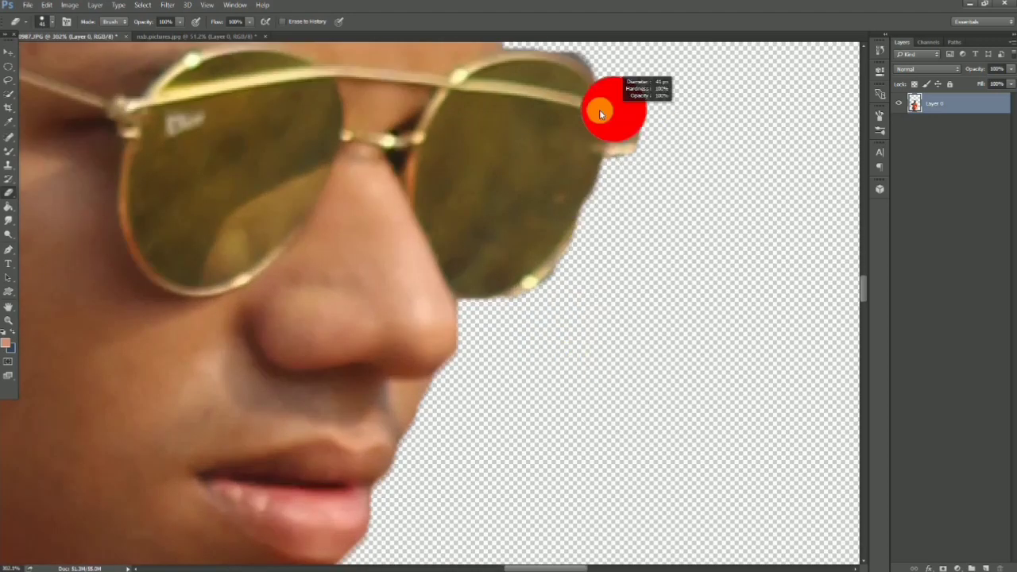
{"action": "scroll", "coordinate": [643, 131], "scroll_direction": "up", "scroll_amount": 2, "text": "alt"}
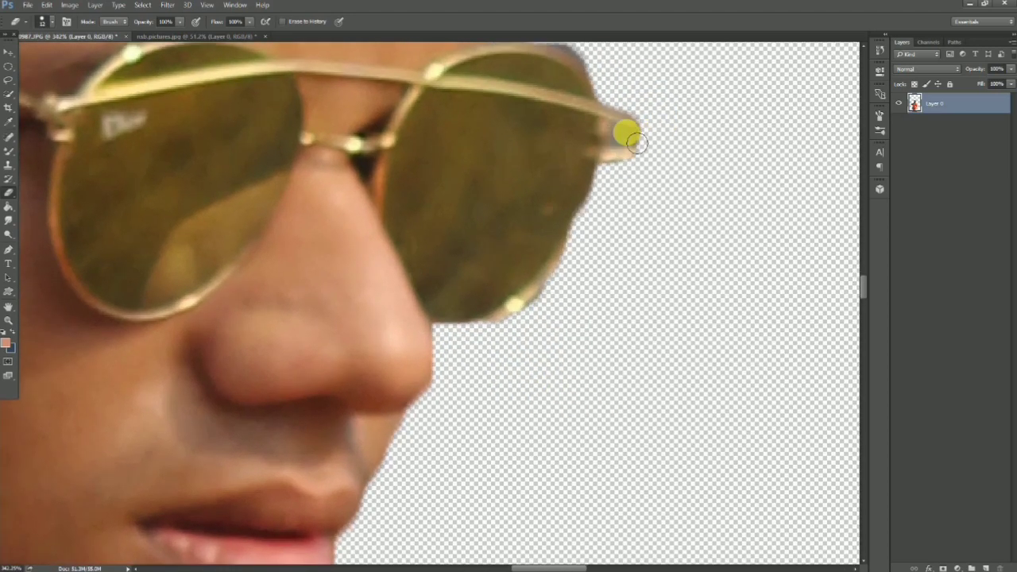
{"action": "right_click", "coordinate": [617, 139], "text": "alt"}
{"action": "left_click", "coordinate": [618, 139]}
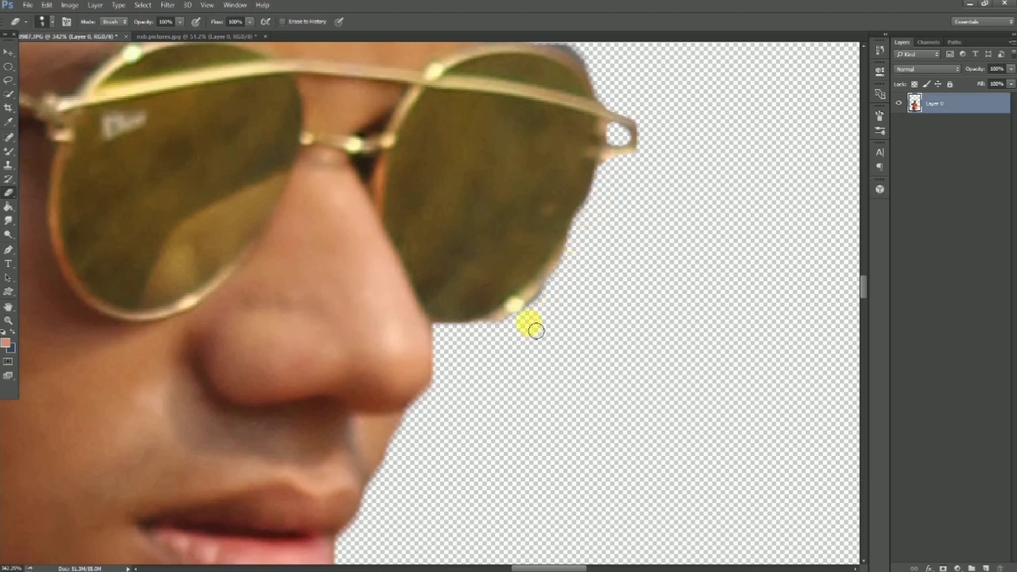
Clone-stamp nearby pixels to rebuild the lens edge from bottom to top.
{"action": "left_click", "coordinate": [10, 164]}
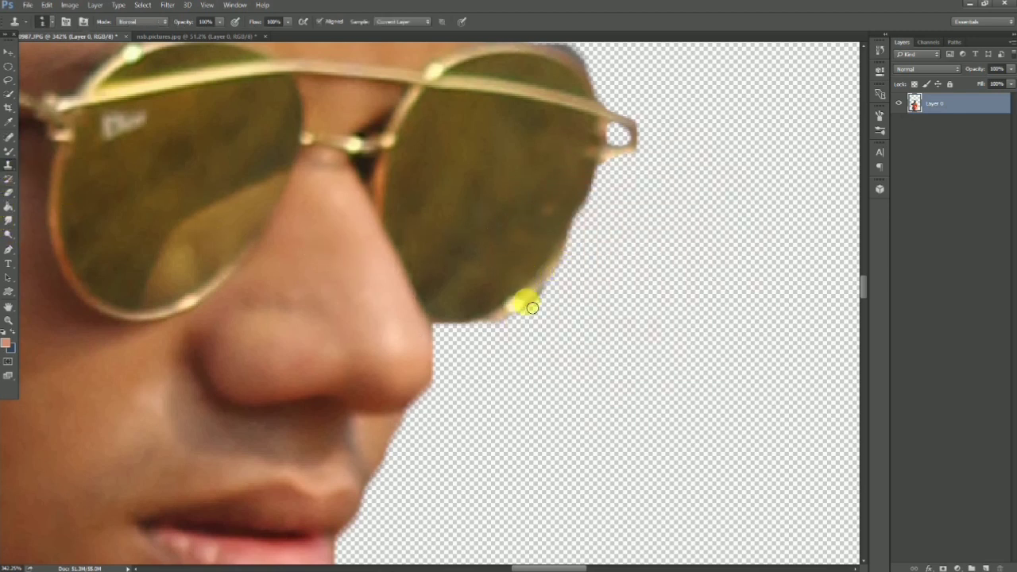
{"action": "left_click_drag", "start_coordinate": [526, 307], "coordinate": [547, 288]}
{"action": "mouse_move", "coordinate": [569, 255]}
{"action": "left_mouse_down"}
{"action": "mouse_move", "coordinate": [601, 164]}
{"action": "mouse_move", "coordinate": [595, 202]}
{"action": "mouse_move", "coordinate": [554, 261]}
{"action": "mouse_move", "coordinate": [584, 199]}
{"action": "mouse_move", "coordinate": [549, 289]}
{"action": "left_mouse_up"}
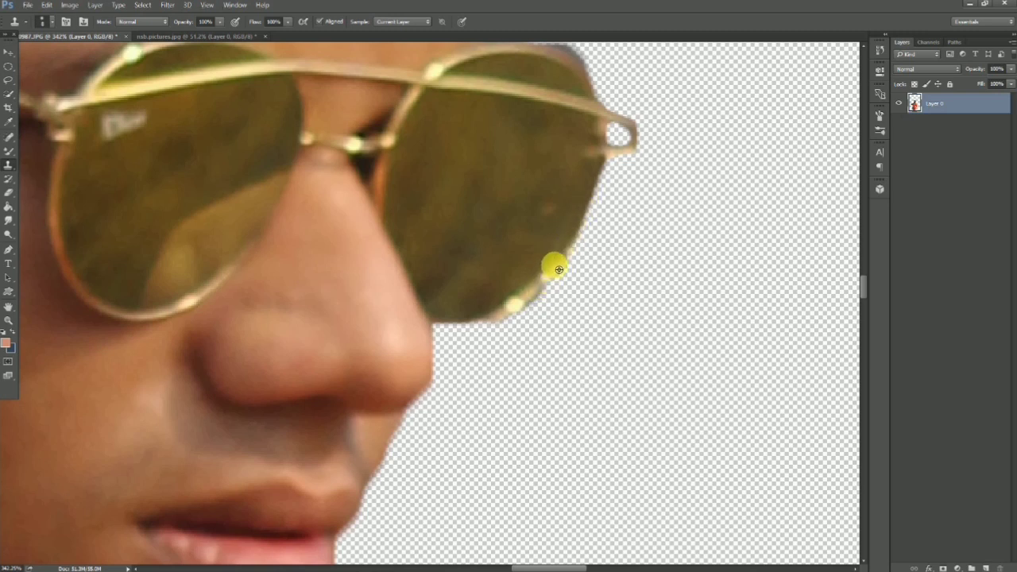
{"action": "left_click_drag", "start_coordinate": [586, 228], "coordinate": [602, 179]}
{"action": "scroll", "coordinate": [538, 238], "scroll_direction": "down", "scroll_amount": 3}
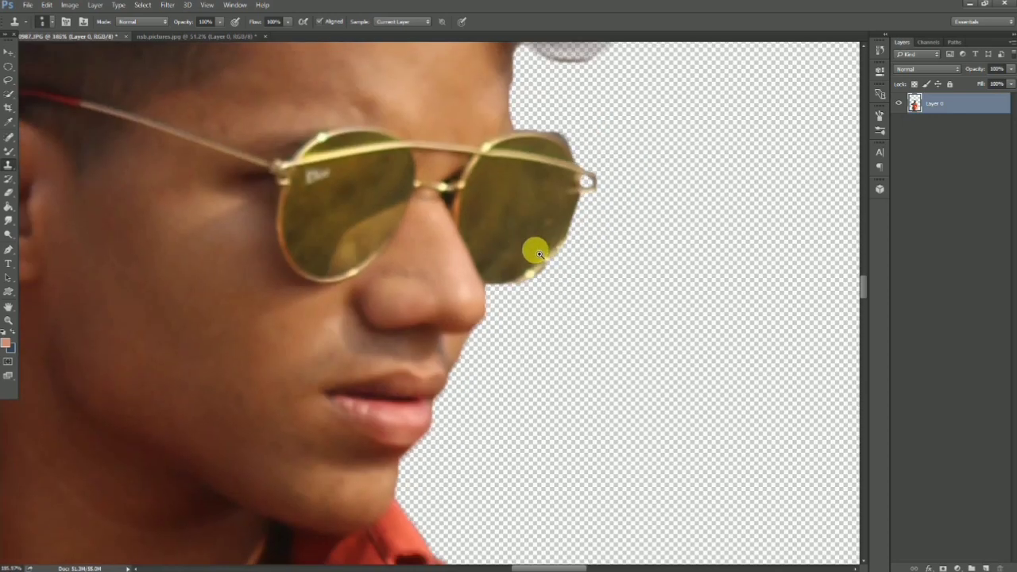
{"action": "scroll", "coordinate": [536, 141], "scroll_direction": "up", "scroll_amount": 1}
{"action": "left_click", "coordinate": [7, 236]}
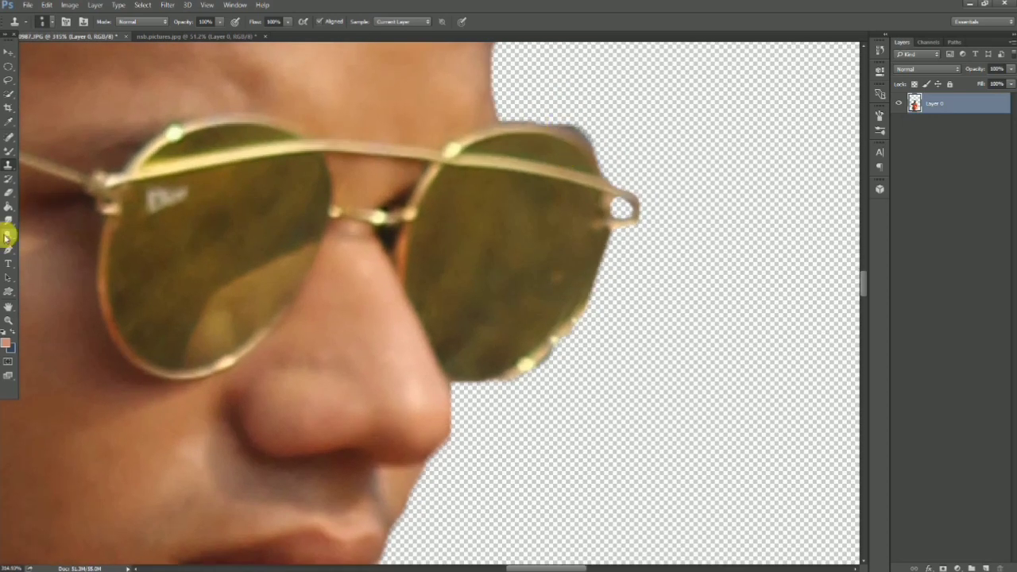
Erase leftover background along the lens's upper rim and the glasses' hinge.
{"action": "left_click", "coordinate": [8, 194]}
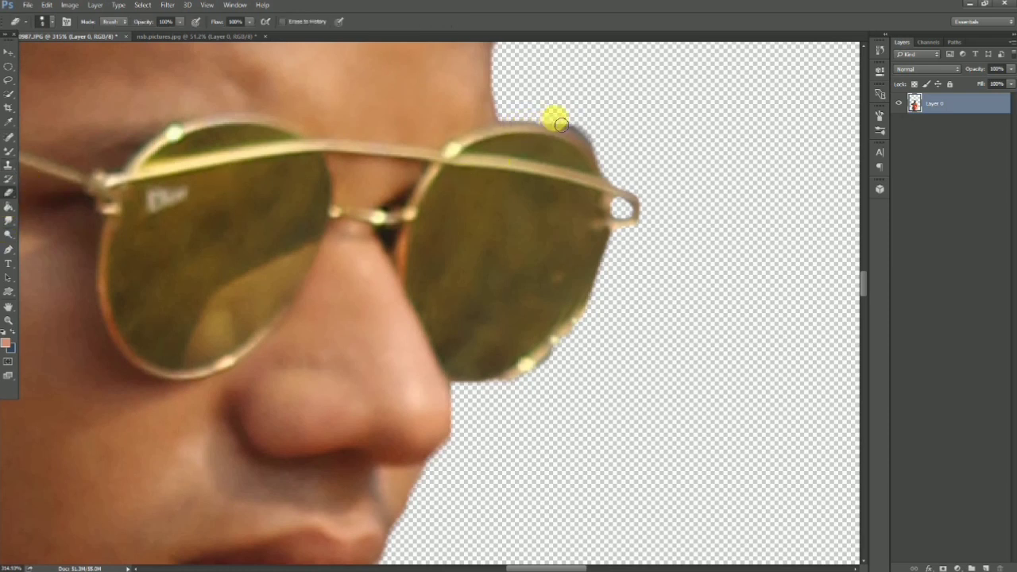
{"action": "left_click_drag", "start_coordinate": [599, 150], "coordinate": [539, 124]}
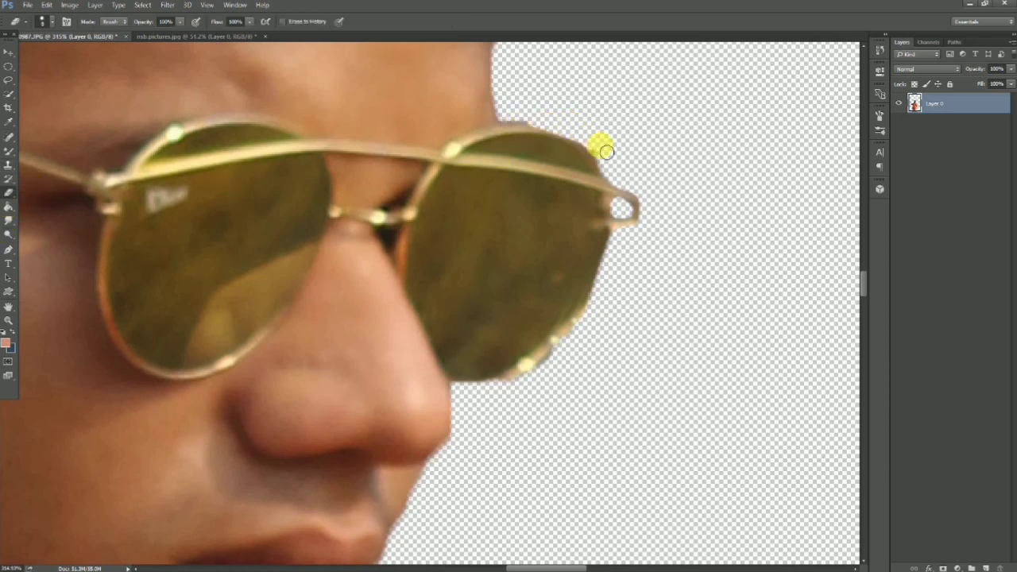
{"action": "left_click_drag", "start_coordinate": [606, 151], "coordinate": [603, 160]}
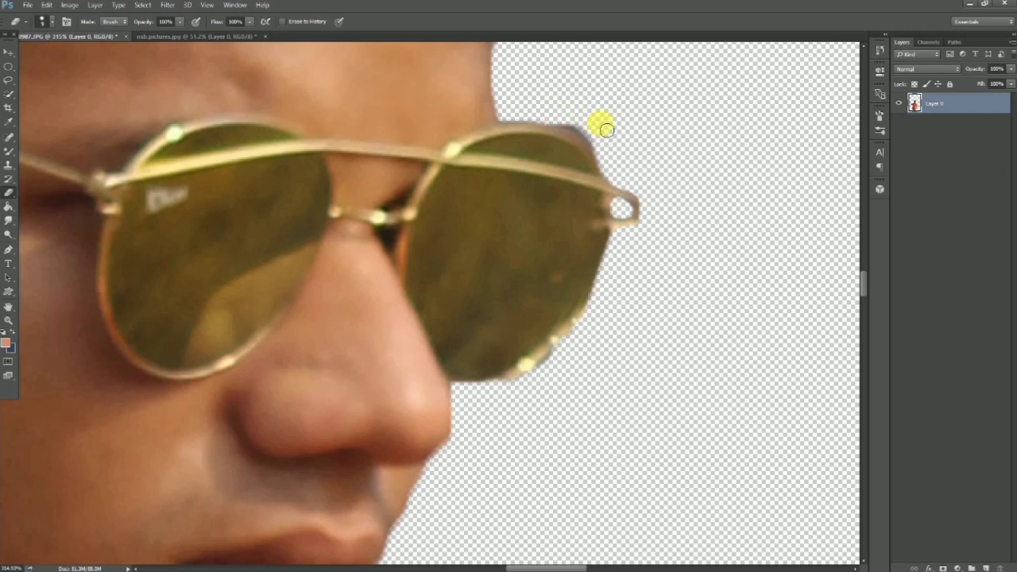
{"action": "left_click_drag", "start_coordinate": [541, 121], "coordinate": [607, 148]}
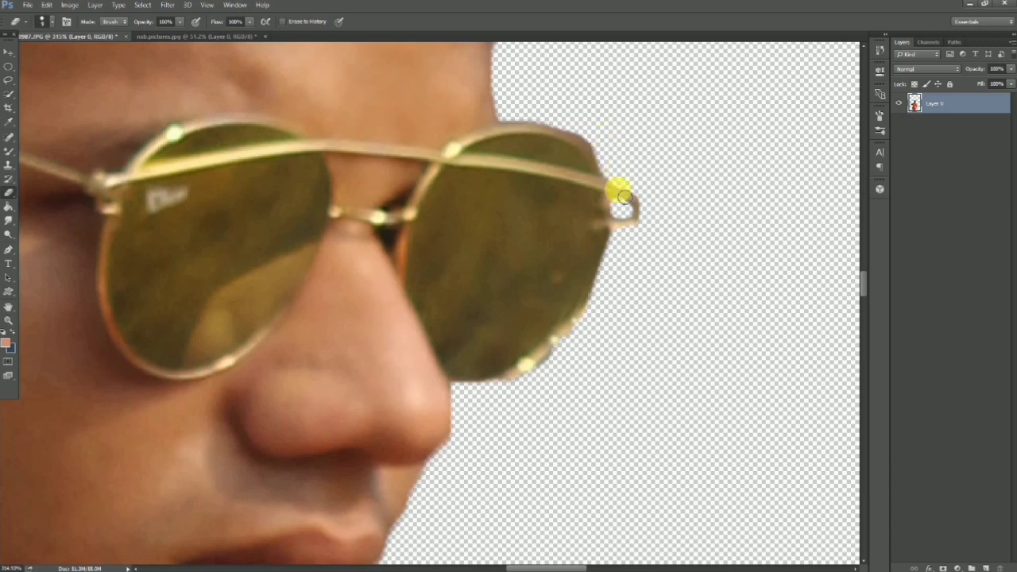
{"action": "left_click_drag", "start_coordinate": [624, 195], "coordinate": [622, 210]}
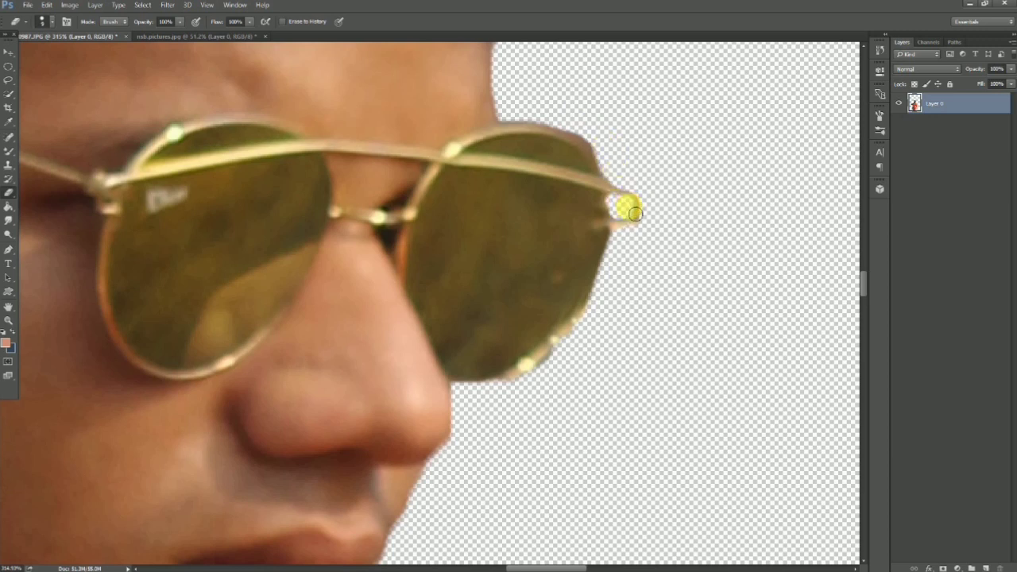
{"action": "scroll", "coordinate": [627, 213], "scroll_direction": "down", "scroll_amount": 5}
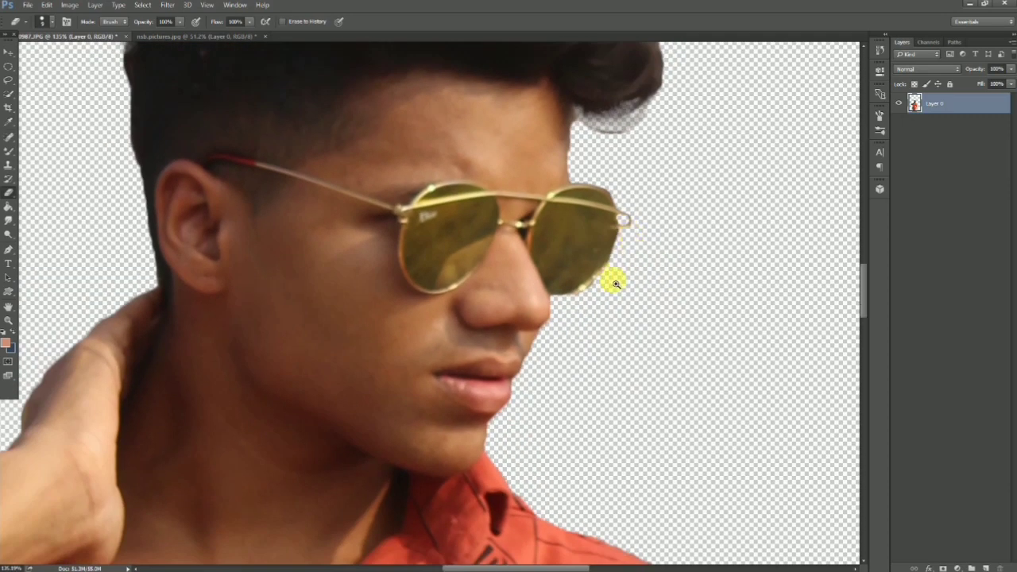
{"action": "left_click_drag", "start_coordinate": [616, 284], "coordinate": [597, 282]}
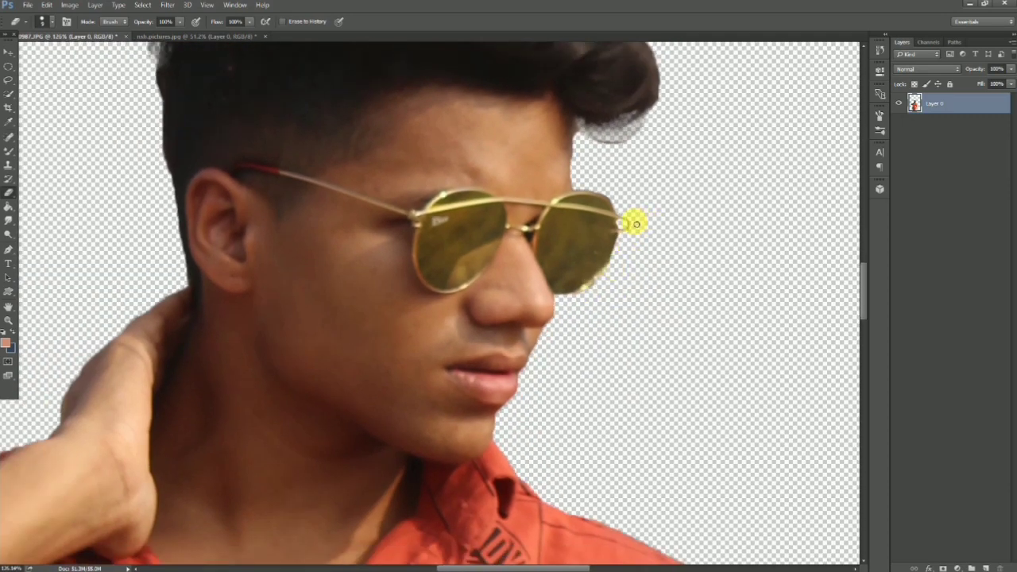
{"action": "left_click_drag", "start_coordinate": [640, 227], "coordinate": [620, 226]}
Scroll to the man's legs and erase part of the grass between them.
{"action": "scroll", "coordinate": [596, 247], "scroll_direction": "down", "scroll_amount": 2}
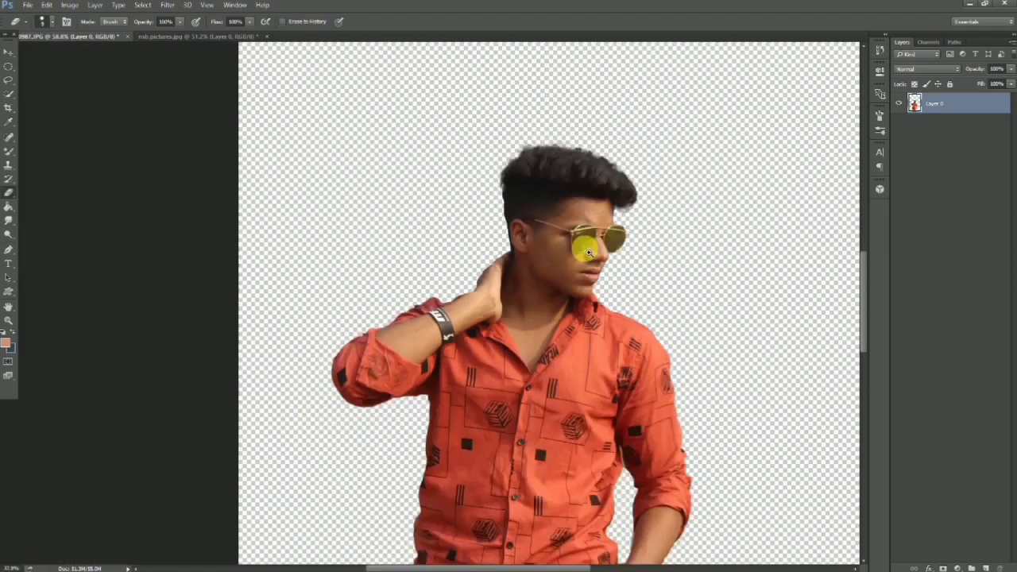
{"action": "scroll", "coordinate": [549, 341], "scroll_direction": "down", "scroll_amount": 2}
{"action": "scroll", "coordinate": [492, 373], "scroll_direction": "down", "scroll_amount": 2}
{"action": "scroll", "coordinate": [488, 411], "scroll_direction": "up", "scroll_amount": 5}
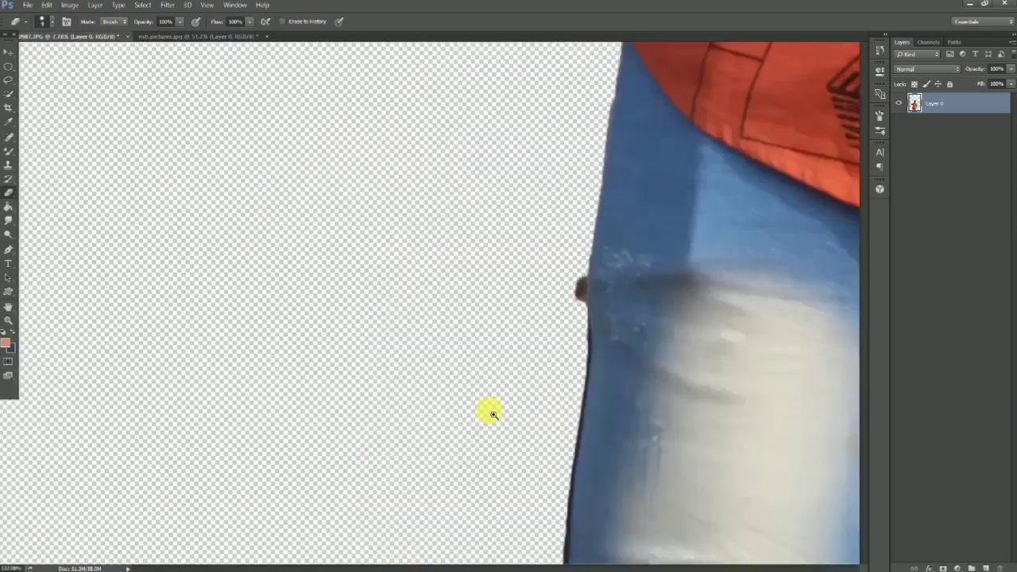
{"action": "scroll", "coordinate": [629, 313], "scroll_direction": "down", "scroll_amount": 3}
{"action": "scroll", "coordinate": [556, 299], "scroll_direction": "left", "scroll_amount": 5}
{"action": "scroll", "coordinate": [787, 286], "scroll_direction": "up", "scroll_amount": 2}
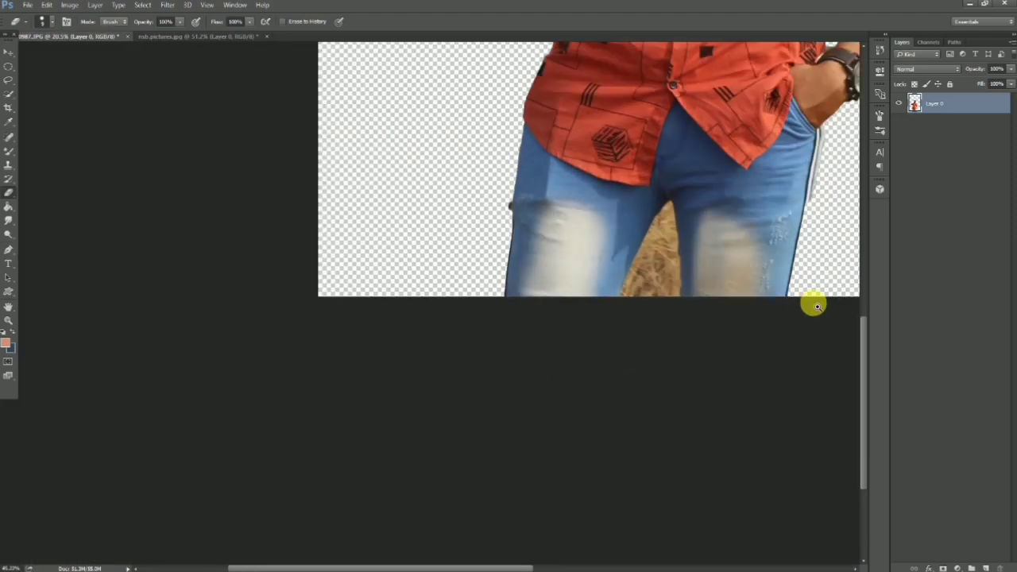
{"action": "scroll", "coordinate": [620, 218], "scroll_direction": "up", "scroll_amount": 3}
{"action": "mouse_move", "coordinate": [566, 211]}
{"action": "left_mouse_down"}
{"action": "mouse_move", "coordinate": [565, 275]}
{"action": "mouse_move", "coordinate": [588, 262]}
{"action": "left_mouse_up"}
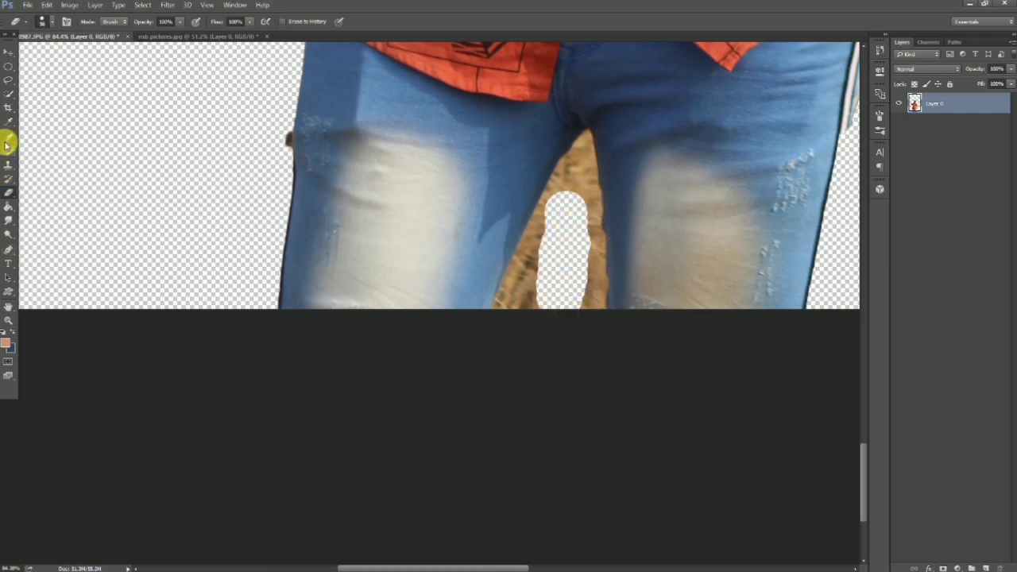
Quick-select the remaining brown grass between the legs and erase it.
{"action": "left_click", "coordinate": [9, 96]}
{"action": "left_click_drag", "start_coordinate": [561, 159], "coordinate": [583, 159]}
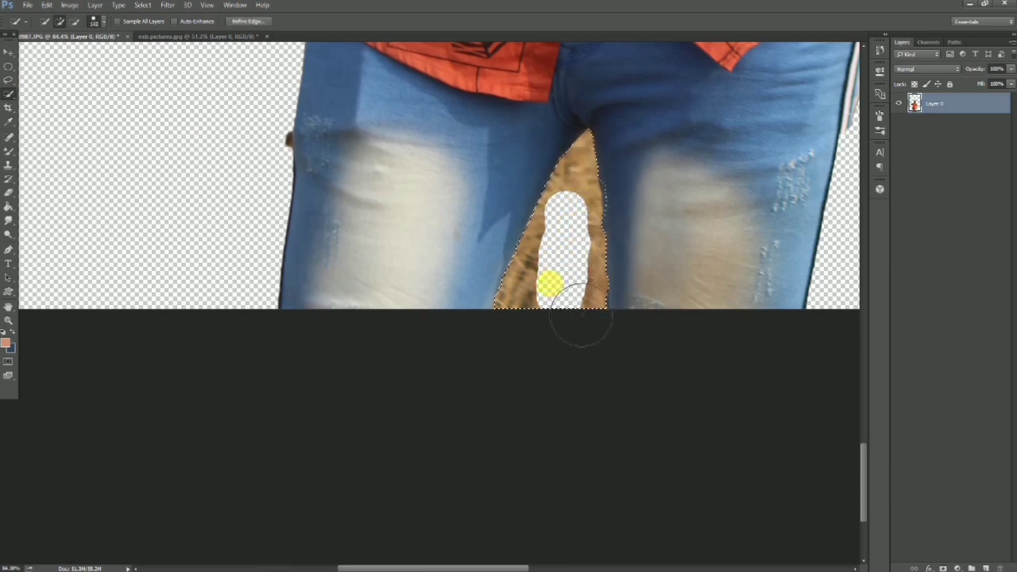
{"action": "left_click", "coordinate": [8, 192]}
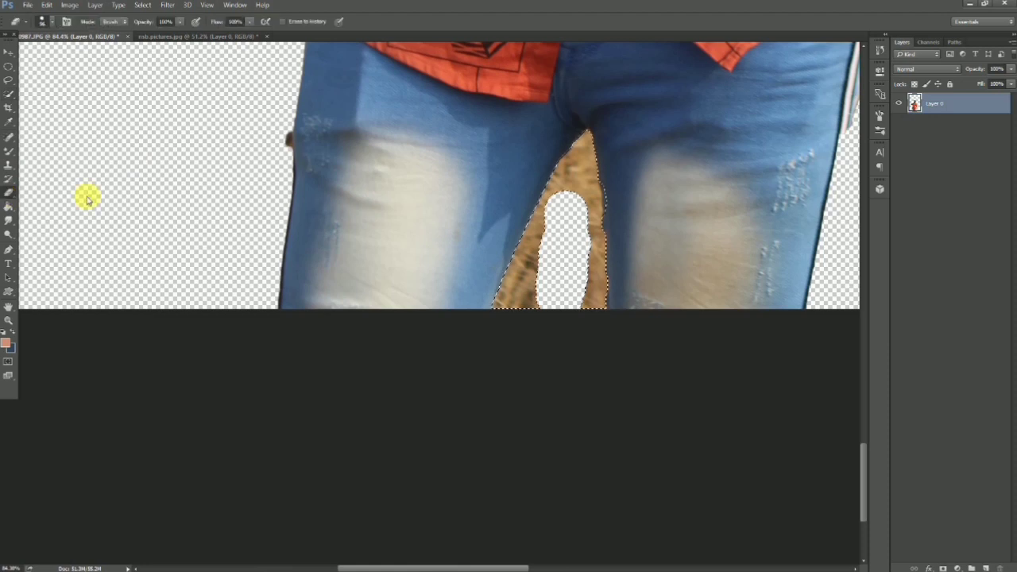
{"action": "mouse_move", "coordinate": [581, 182]}
{"action": "left_mouse_down"}
{"action": "mouse_move", "coordinate": [586, 151]}
{"action": "mouse_move", "coordinate": [564, 318]}
{"action": "left_mouse_up"}
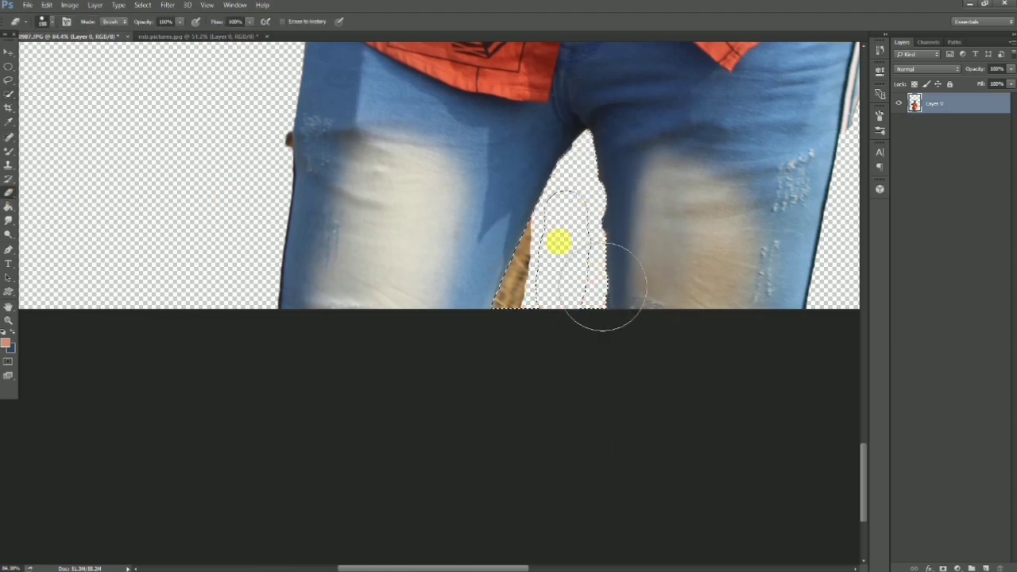
{"action": "left_click_drag", "start_coordinate": [558, 242], "coordinate": [574, 182]}
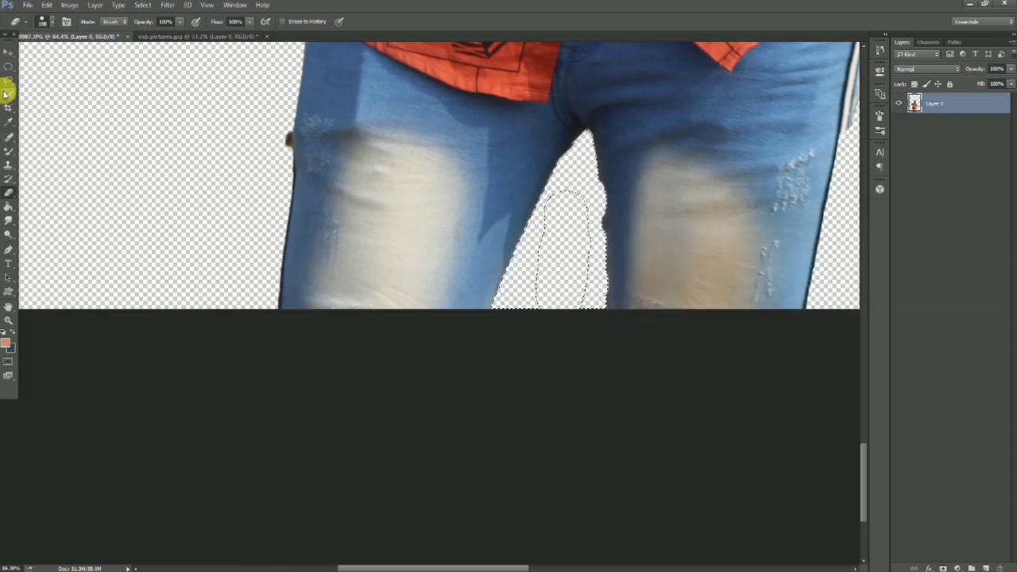
Deselect and zoom out to view the whole figure.
{"action": "left_click", "coordinate": [6, 94]}
{"action": "right_click", "coordinate": [499, 102]}
{"action": "left_click", "coordinate": [526, 110]}
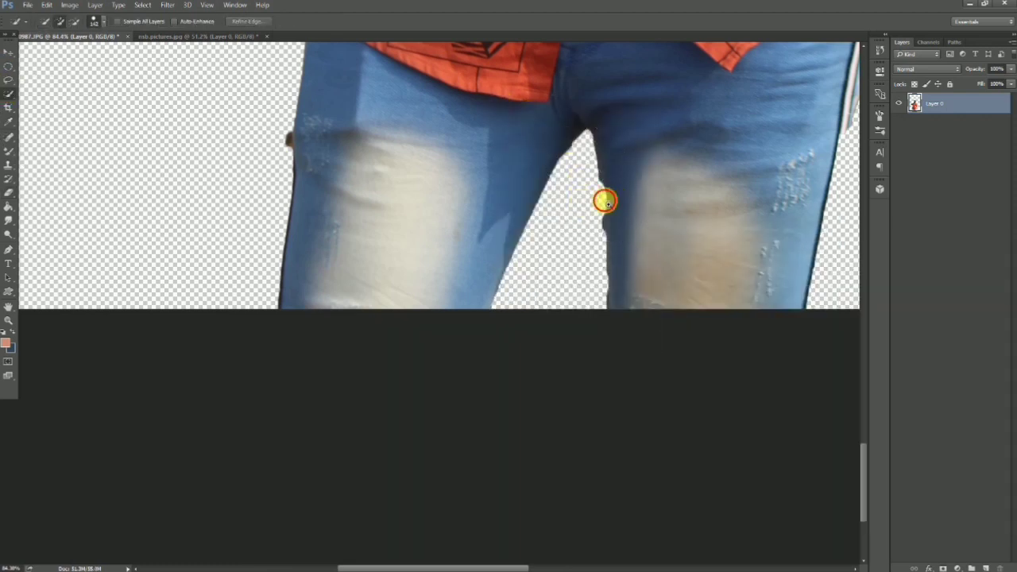
{"action": "mouse_move", "coordinate": [604, 200]}
{"action": "left_mouse_down"}
{"action": "mouse_move", "coordinate": [534, 289]}
{"action": "mouse_move", "coordinate": [538, 313]}
{"action": "left_mouse_up"}
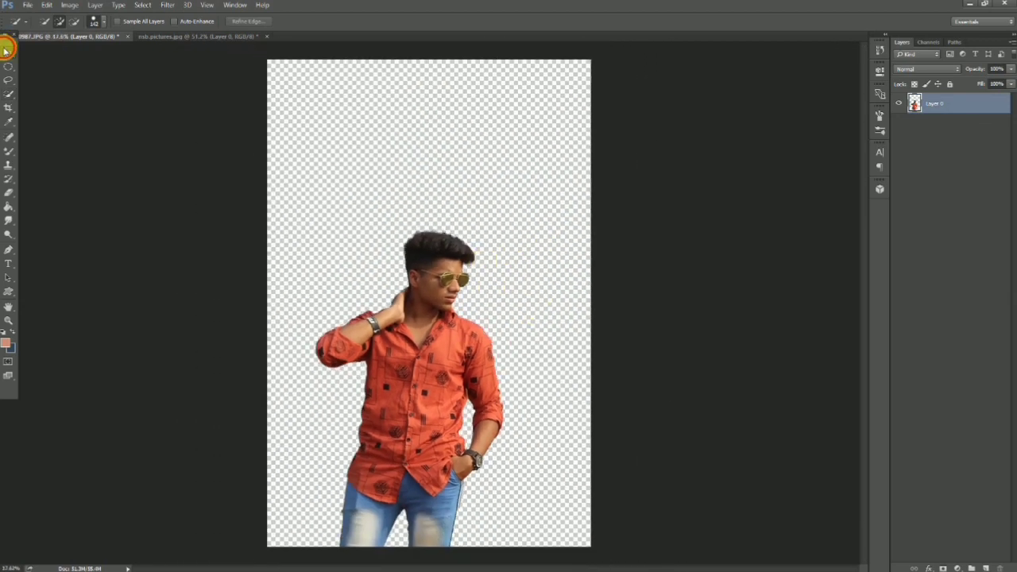
Drag the airplane-and-field photo into the man's cutout document with the Move tool.
{"action": "left_click", "coordinate": [7, 49]}
{"action": "left_click", "coordinate": [159, 37]}
{"action": "mouse_move", "coordinate": [370, 186]}
{"action": "left_mouse_down"}
{"action": "mouse_move", "coordinate": [333, 177]}
{"action": "mouse_move", "coordinate": [80, 44]}
{"action": "mouse_move", "coordinate": [358, 213]}
{"action": "left_mouse_up"}
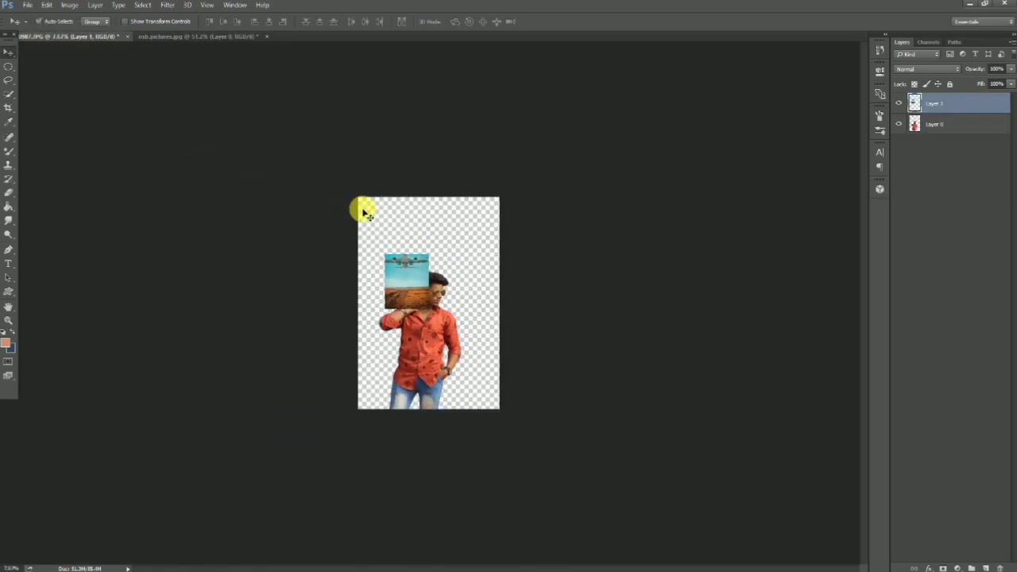
Scale the airplane photo to cover the canvas and move Layer 1 below Layer 0.
{"action": "key", "text": "ctrl+t"}
{"action": "mouse_move", "coordinate": [409, 257]}
{"action": "left_mouse_down"}
{"action": "mouse_move", "coordinate": [373, 236]}
{"action": "mouse_move", "coordinate": [511, 394]}
{"action": "mouse_move", "coordinate": [574, 427]}
{"action": "left_mouse_up"}
{"action": "left_click_drag", "start_coordinate": [434, 366], "coordinate": [412, 355]}
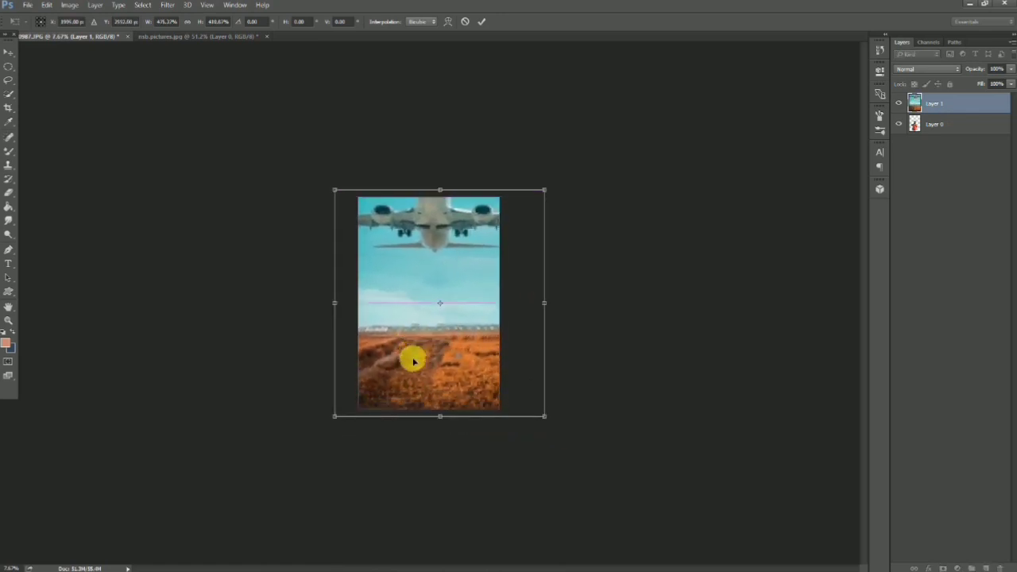
{"action": "left_click", "coordinate": [480, 22]}
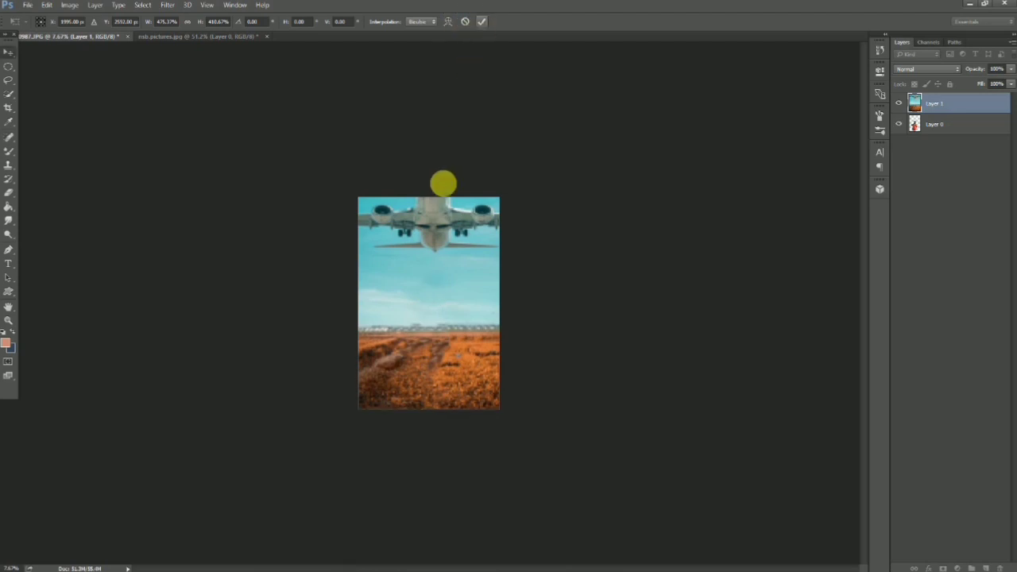
{"action": "left_click_drag", "start_coordinate": [980, 106], "coordinate": [972, 144]}
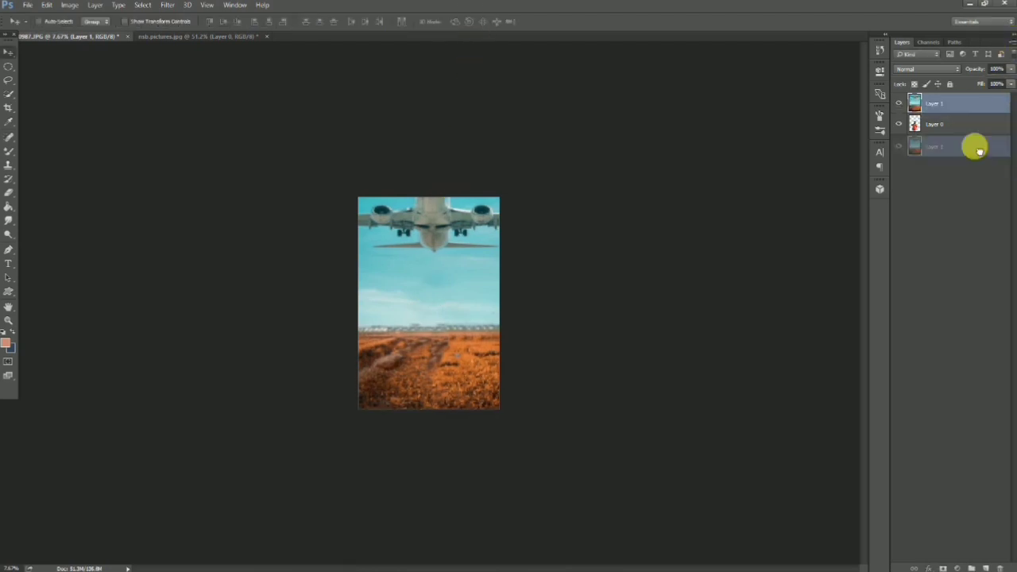
{"action": "scroll", "coordinate": [415, 387], "scroll_direction": "up", "scroll_amount": 3}
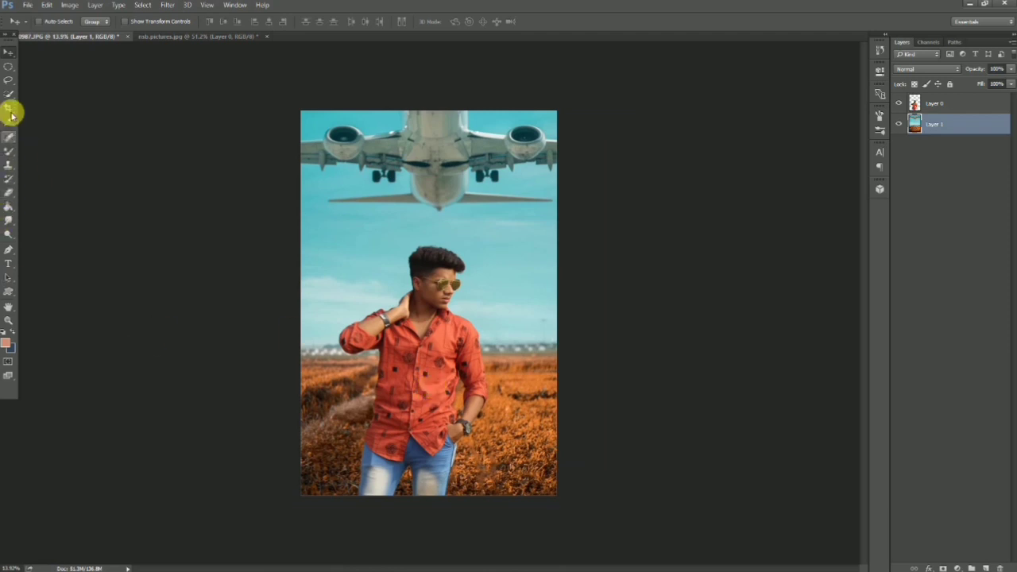
Shift the man's layer a little to the right.
{"action": "mouse_move", "coordinate": [409, 349]}
{"action": "left_mouse_down"}
{"action": "mouse_move", "coordinate": [492, 350]}
{"action": "mouse_move", "coordinate": [473, 354]}
{"action": "left_mouse_up"}
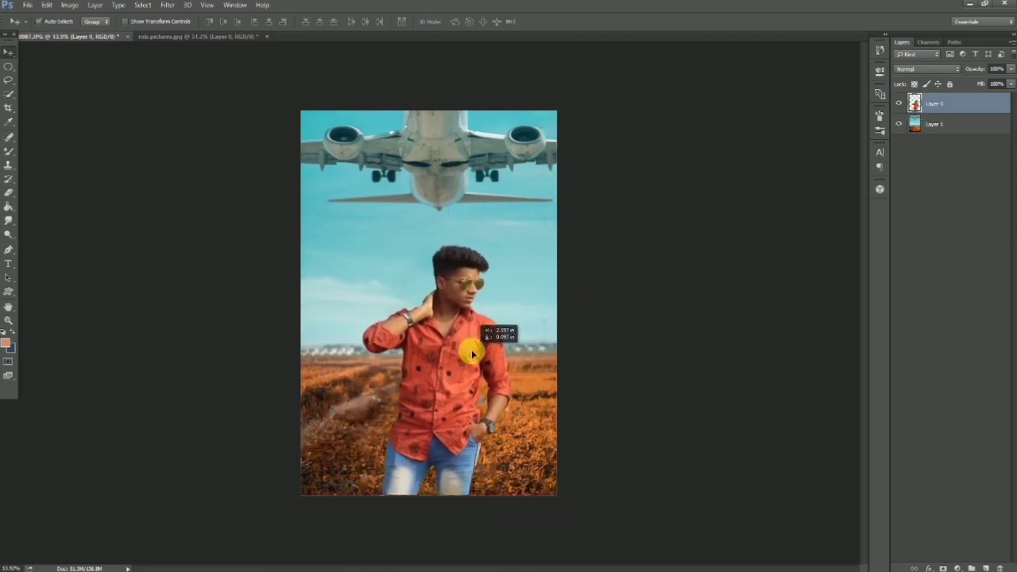
{"action": "key", "text": "ctrl"}
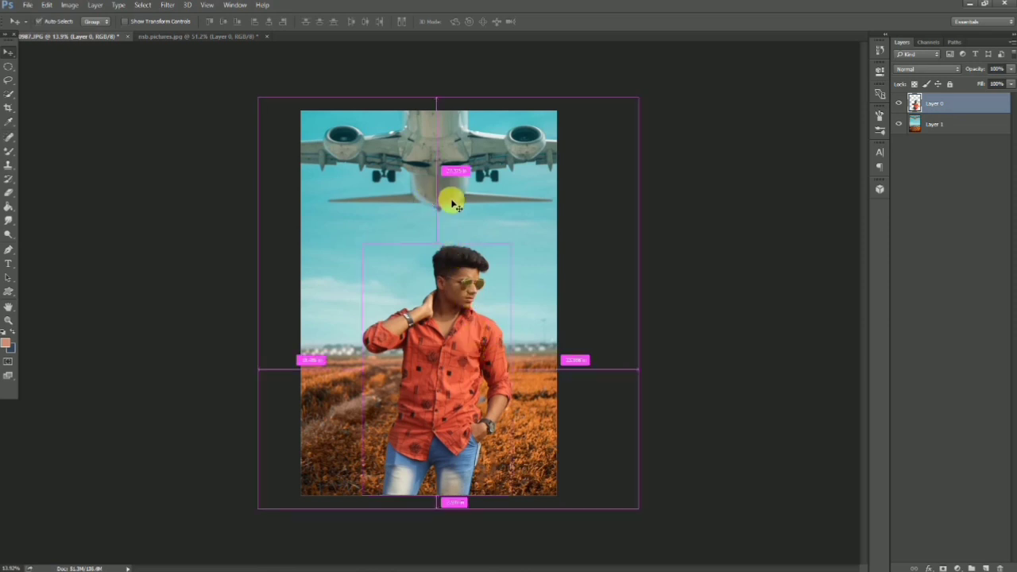
{"action": "key", "text": "ctrl+t"}
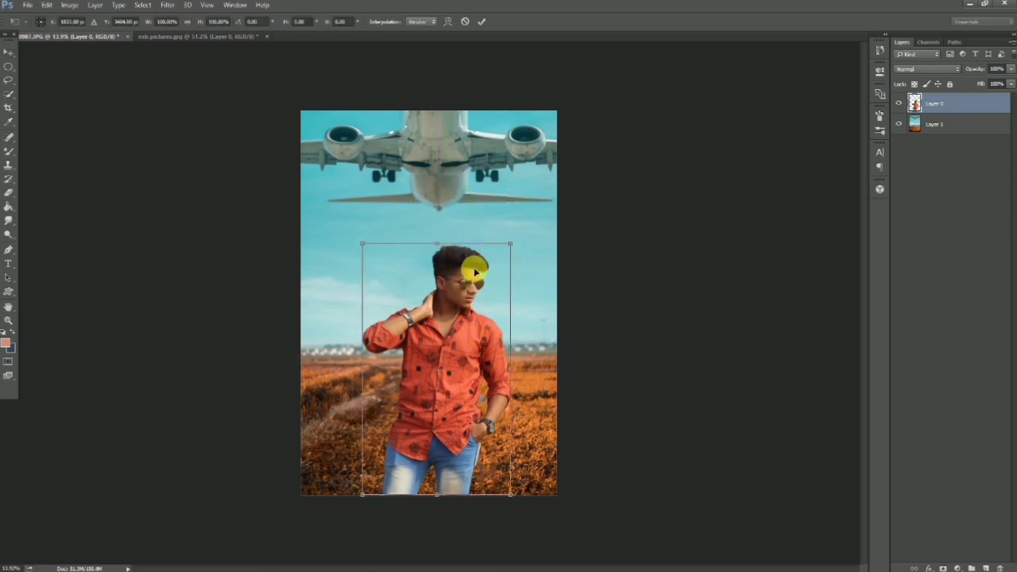
{"action": "left_click", "coordinate": [482, 21]}
Enlarge the airplane background layer to about 154%, apply it, and fit on screen.
{"action": "left_click", "coordinate": [946, 125]}
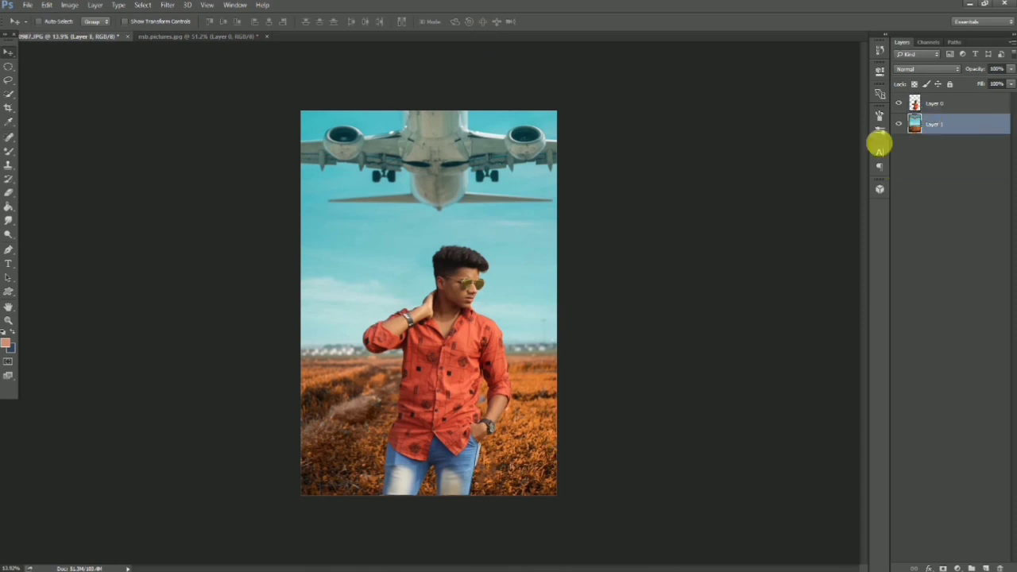
{"action": "key", "text": "ctrl+t"}
{"action": "key", "text": "ctrl+minus"}
{"action": "key", "text": "ctrl+minus"}
{"action": "key", "text": "ctrl+minus"}
{"action": "key", "text": "ctrl+minus"}
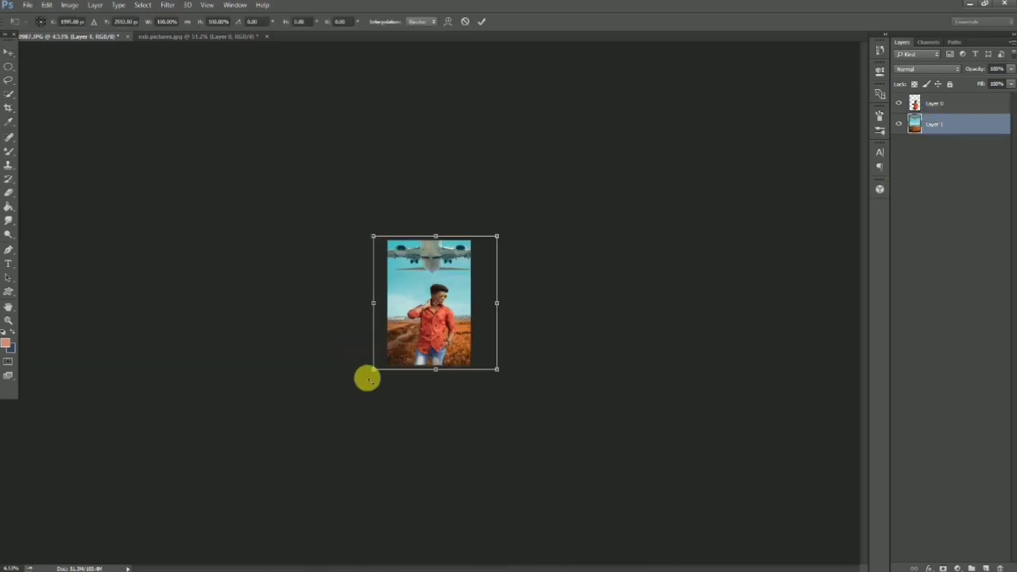
{"action": "left_click_drag", "start_coordinate": [368, 374], "coordinate": [325, 406]}
{"action": "left_click_drag", "start_coordinate": [393, 374], "coordinate": [422, 369]}
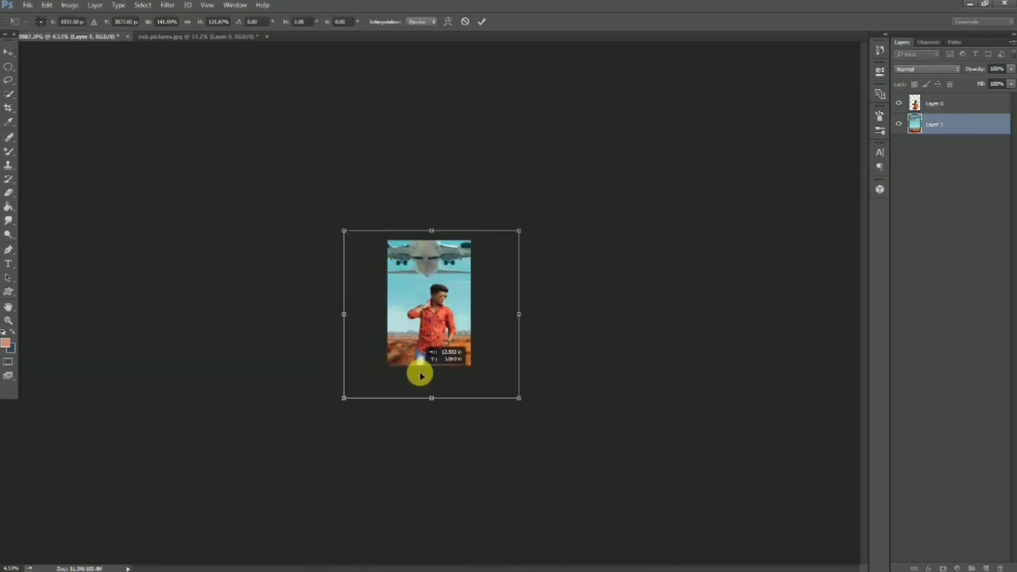
{"action": "left_click_drag", "start_coordinate": [347, 404], "coordinate": [322, 426]}
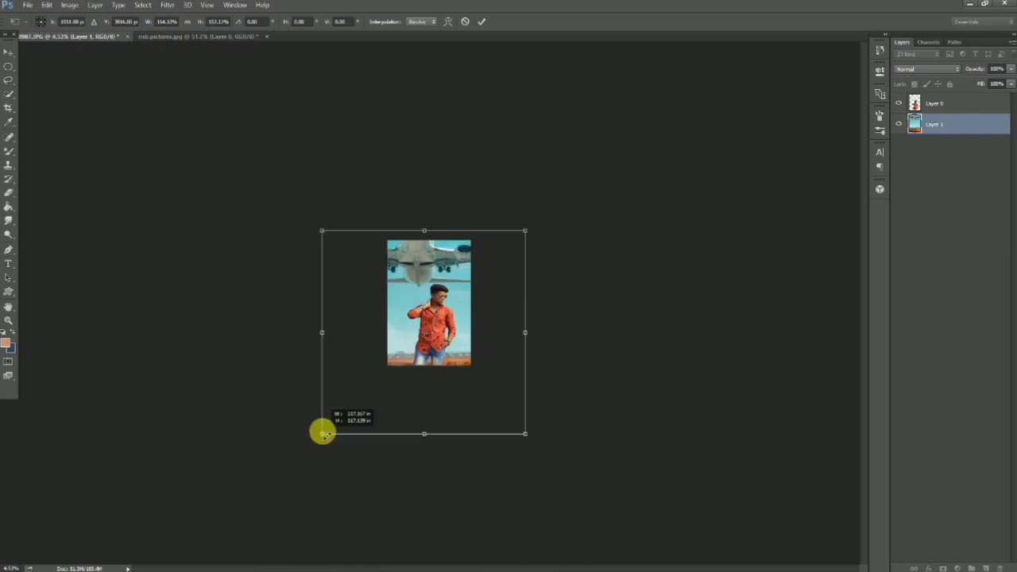
{"action": "left_click_drag", "start_coordinate": [389, 381], "coordinate": [402, 383]}
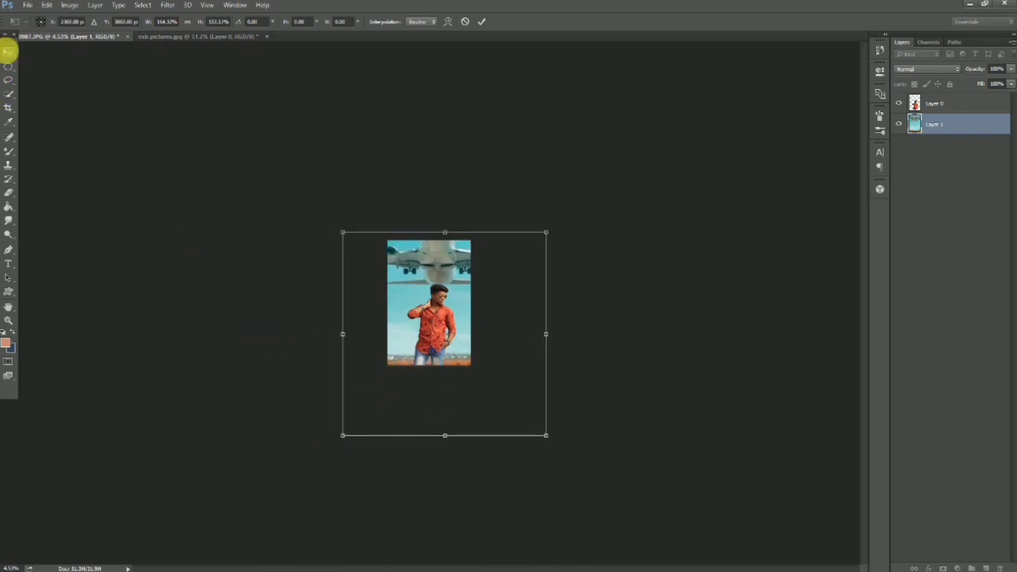
{"action": "left_click", "coordinate": [8, 50]}
{"action": "left_click", "coordinate": [584, 217]}
{"action": "key", "text": "ctrl+0"}
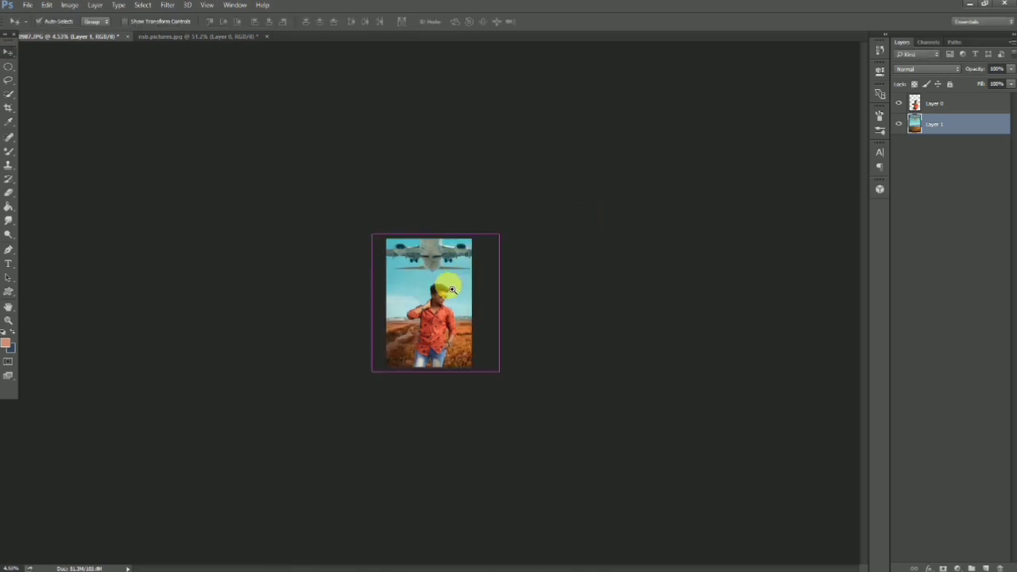
Quick-select the airplane, including its left engine and wing, and copy it to a new layer.
{"action": "left_click", "coordinate": [7, 94]}
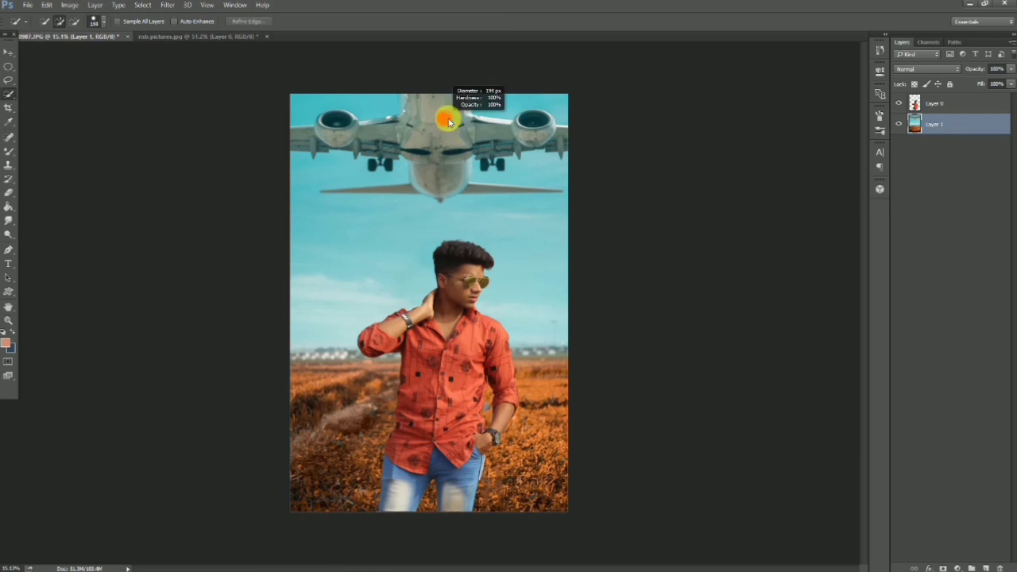
{"action": "left_click_drag", "start_coordinate": [447, 120], "coordinate": [542, 136]}
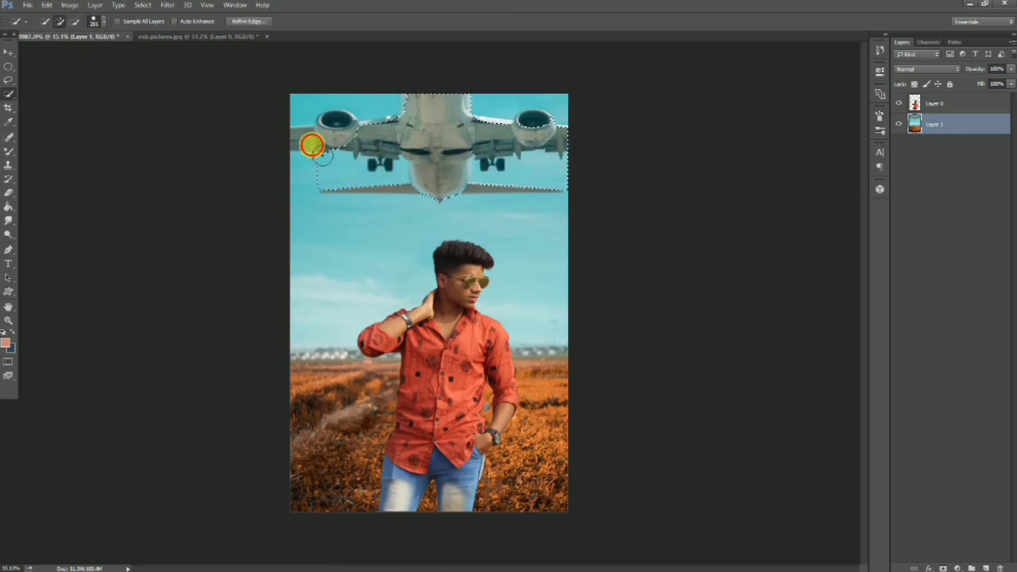
{"action": "left_click_drag", "start_coordinate": [310, 143], "coordinate": [336, 145]}
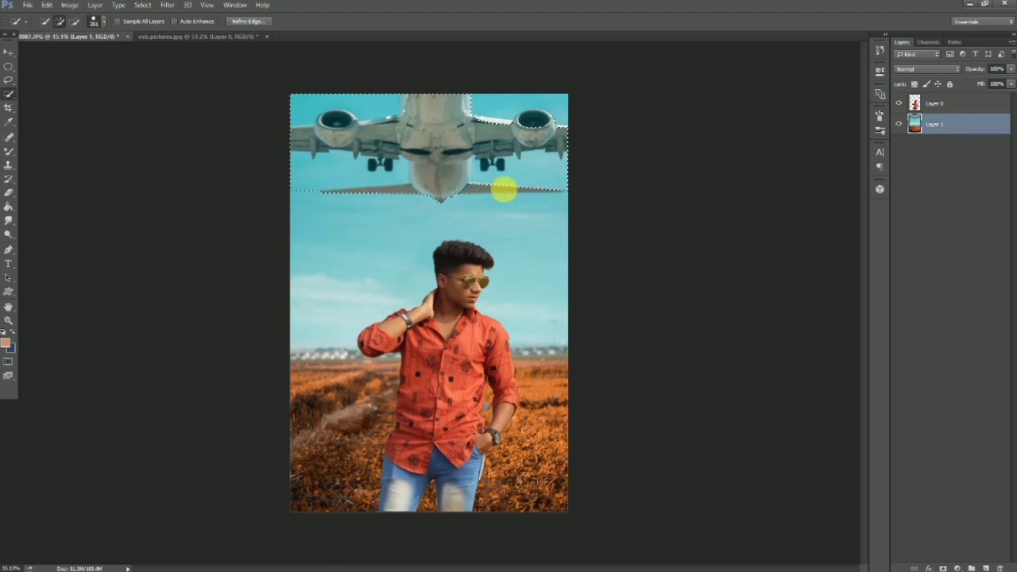
{"action": "right_click", "coordinate": [434, 131]}
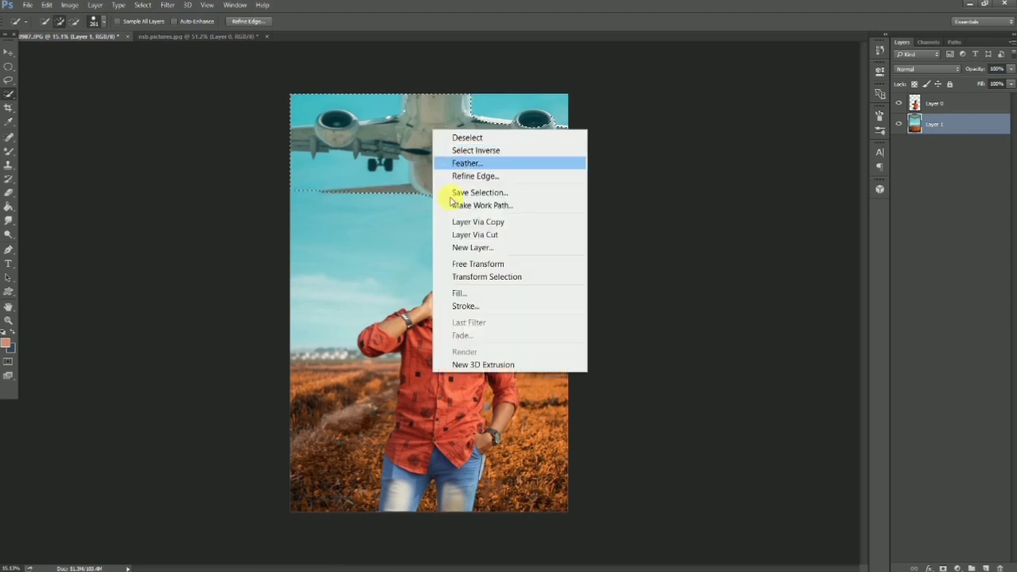
{"action": "left_click", "coordinate": [469, 222]}
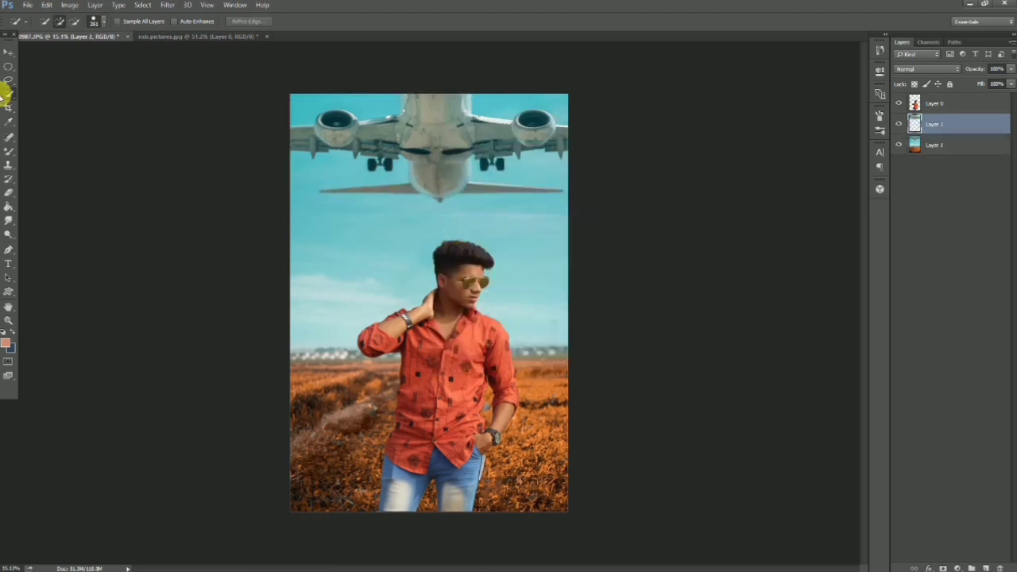
{"action": "key", "text": "ctrl+z"}
{"action": "right_click", "coordinate": [334, 125]}
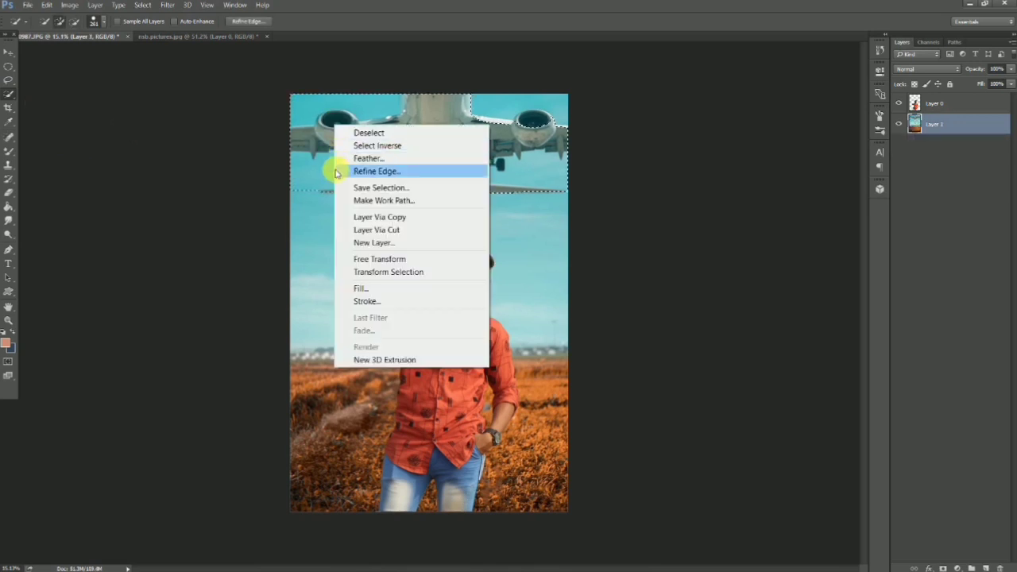
{"action": "left_click", "coordinate": [347, 217]}
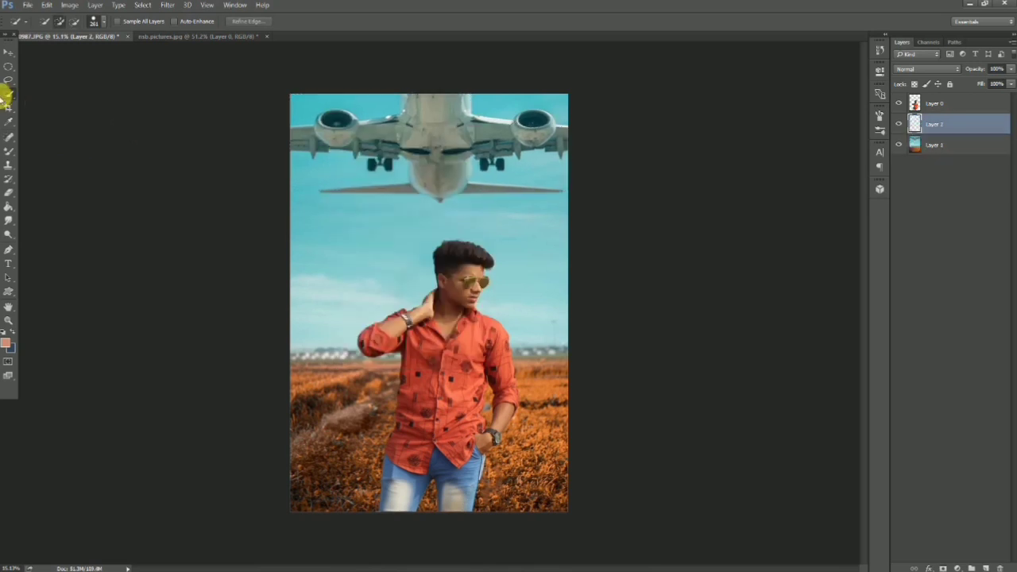
Select background Layer 1 and start enlarging it from the lower-left corner.
{"action": "left_click", "coordinate": [6, 51]}
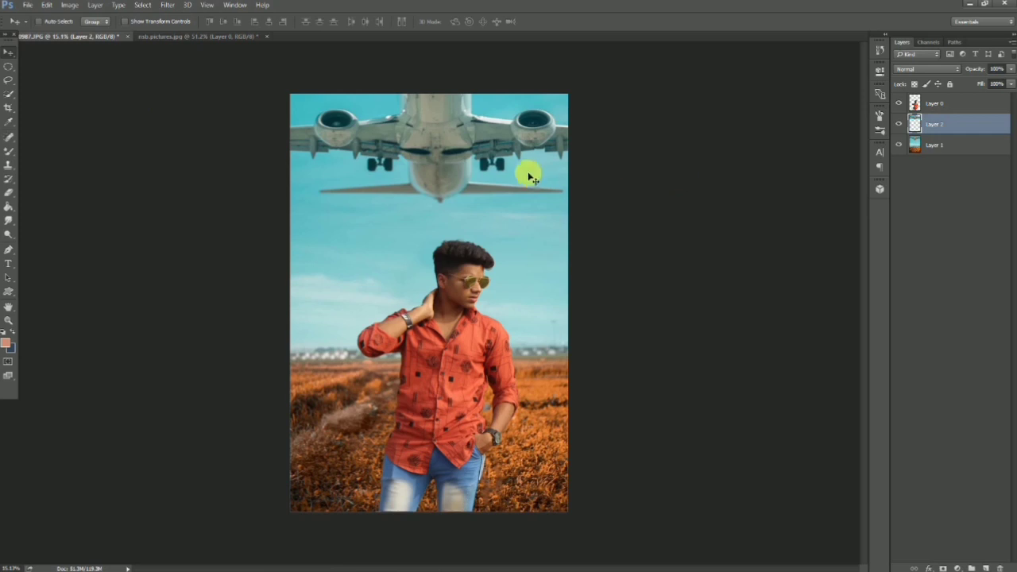
{"action": "left_click_drag", "start_coordinate": [530, 173], "coordinate": [511, 175]}
{"action": "scroll", "coordinate": [511, 175], "scroll_direction": "down", "scroll_amount": 1}
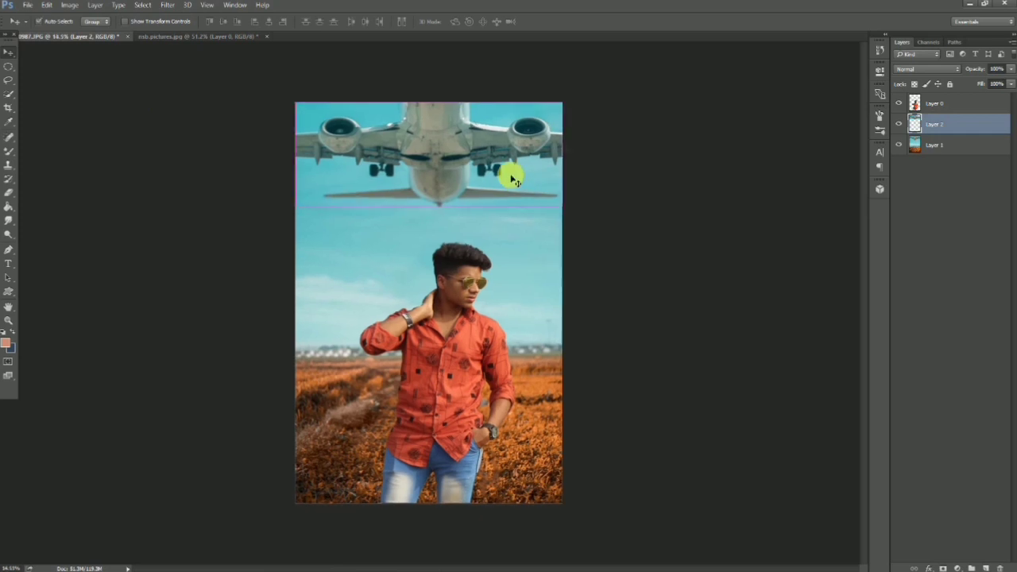
{"action": "left_click", "coordinate": [991, 149]}
{"action": "key", "text": "ctrl+t"}
{"action": "scroll", "coordinate": [384, 328], "scroll_direction": "down", "scroll_amount": 5}
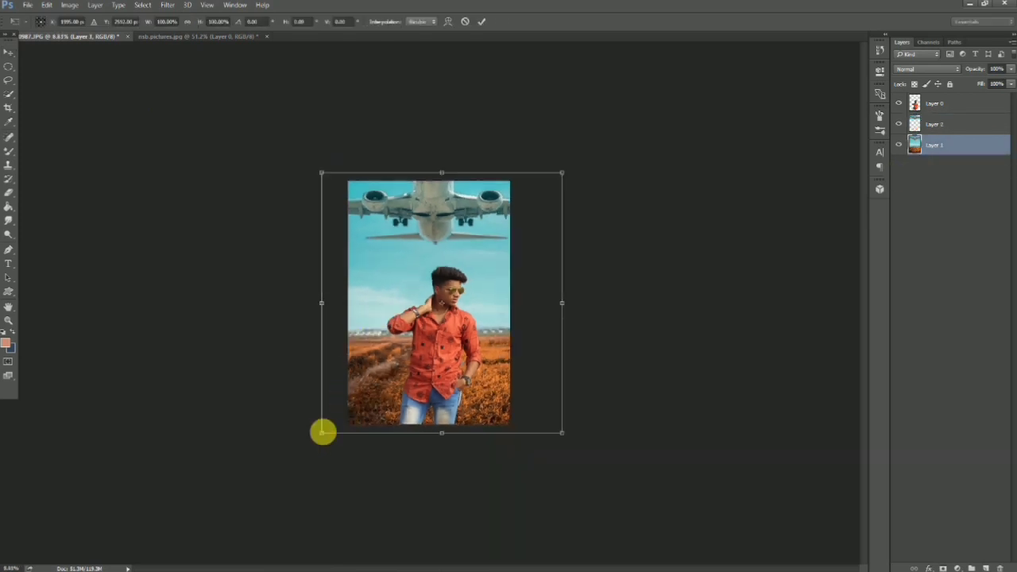
{"action": "left_click_drag", "start_coordinate": [322, 428], "coordinate": [177, 513]}
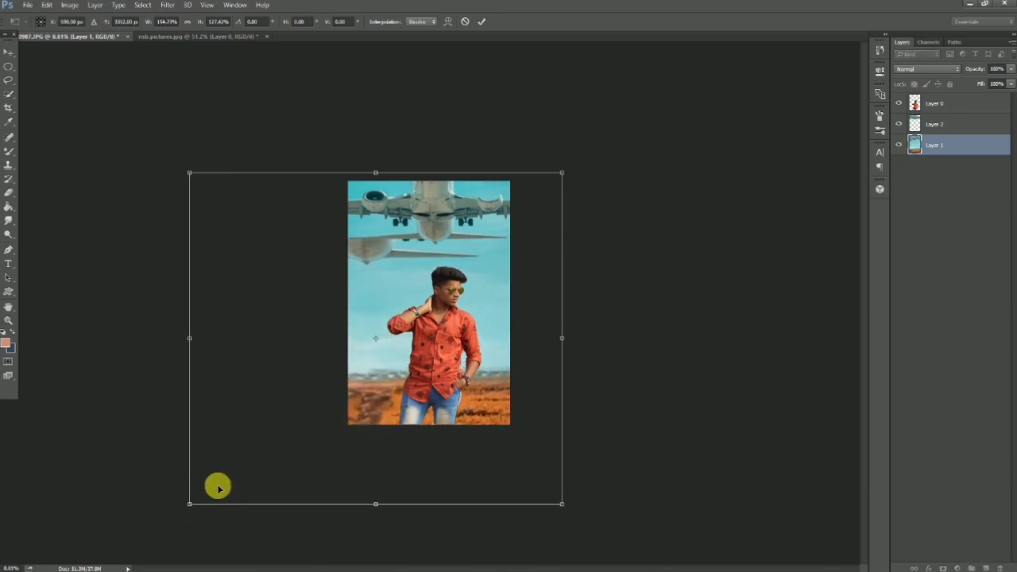
Tilt the background slightly, scale it to about 170% width, shift it left and commit.
{"action": "mouse_move", "coordinate": [177, 516]}
{"action": "left_mouse_down"}
{"action": "mouse_move", "coordinate": [173, 534]}
{"action": "mouse_move", "coordinate": [154, 539]}
{"action": "left_mouse_up"}
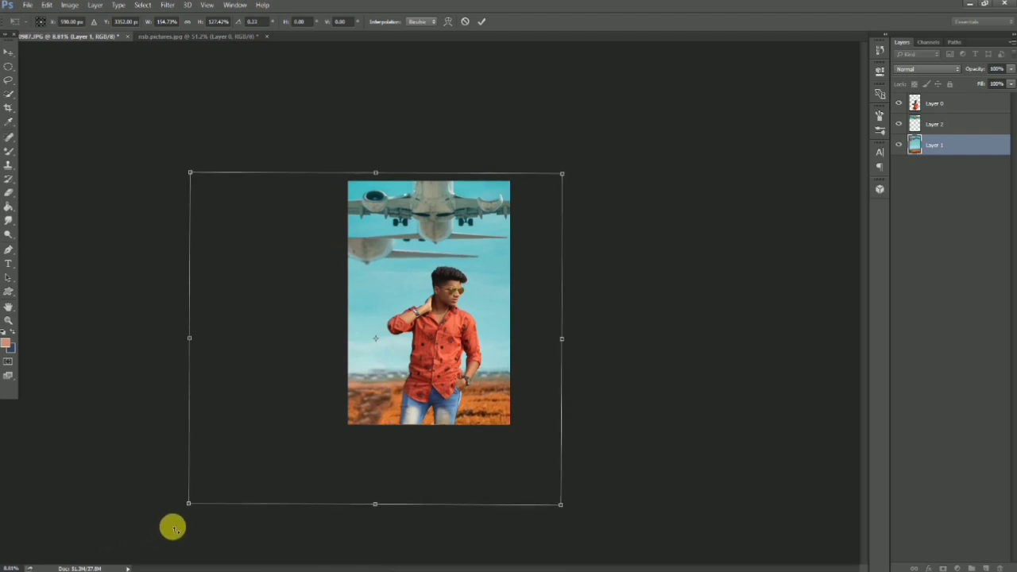
{"action": "left_click_drag", "start_coordinate": [188, 505], "coordinate": [147, 528]}
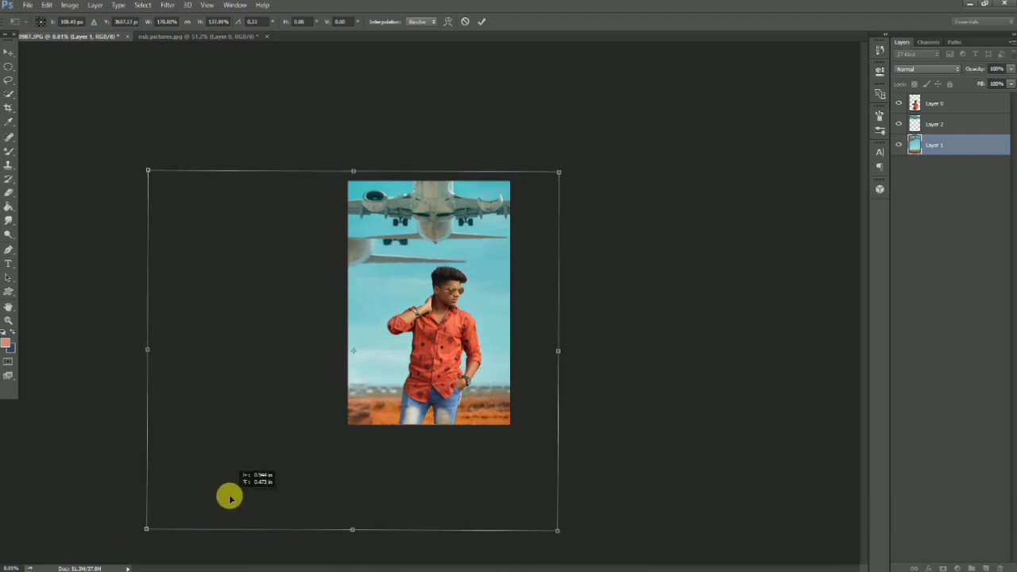
{"action": "mouse_move", "coordinate": [232, 517]}
{"action": "left_mouse_down"}
{"action": "mouse_move", "coordinate": [227, 504]}
{"action": "mouse_move", "coordinate": [202, 504]}
{"action": "mouse_move", "coordinate": [259, 506]}
{"action": "left_mouse_up"}
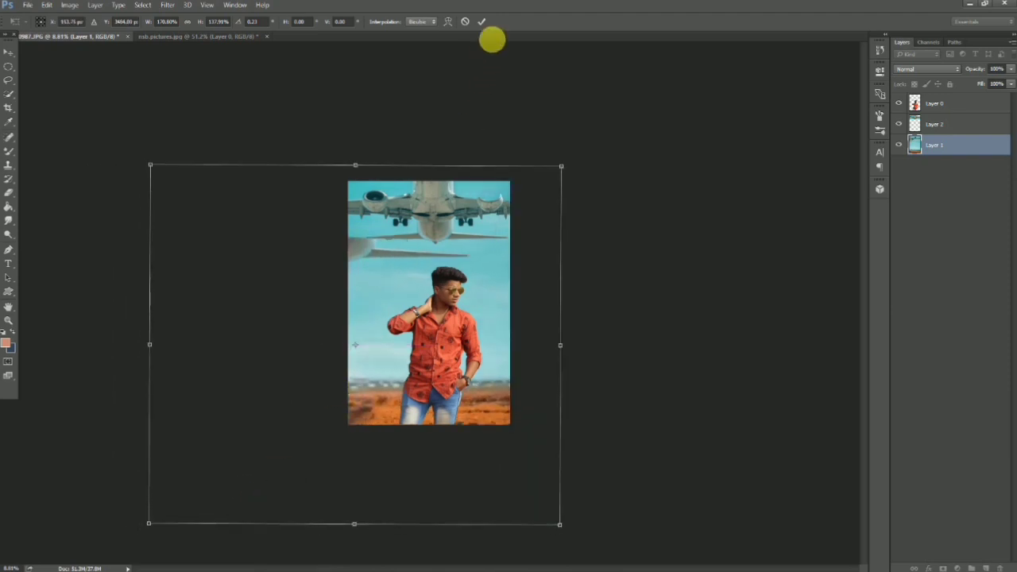
{"action": "left_click", "coordinate": [481, 21]}
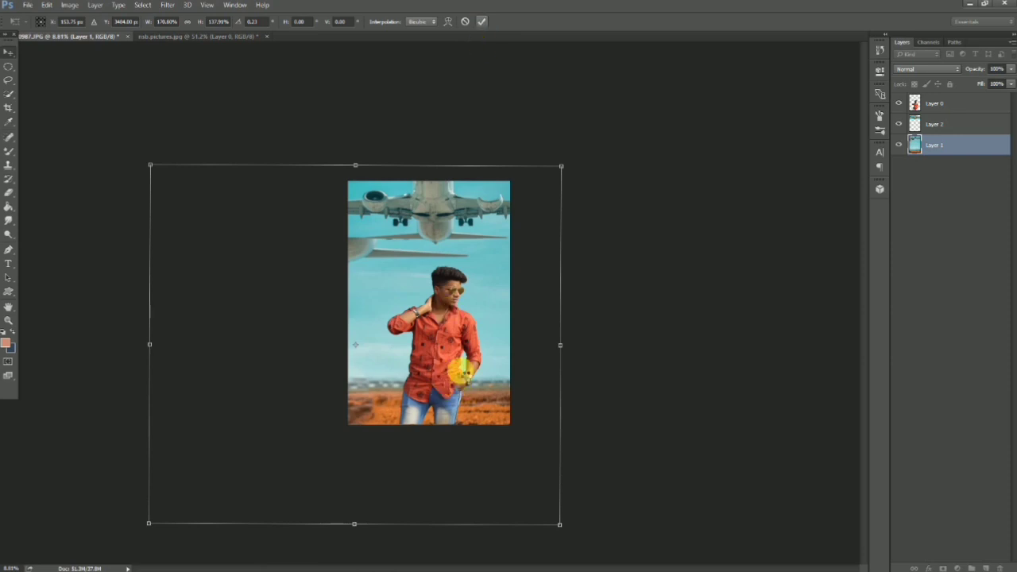
{"action": "key", "text": "Return"}
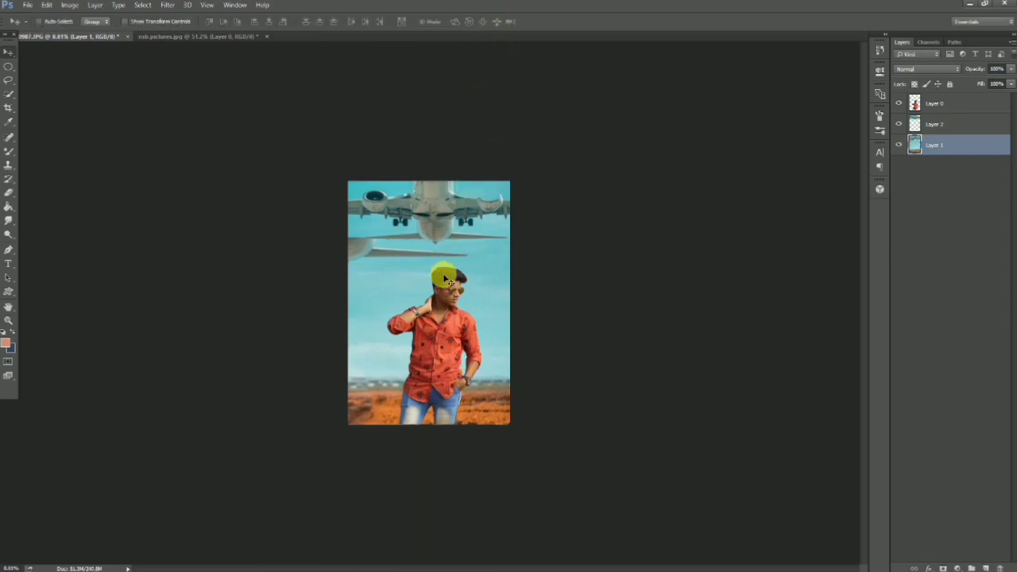
Zoom in, hide copied airplane Layer 2, and begin quick-selecting the large background airplane.
{"action": "left_click_drag", "start_coordinate": [449, 277], "coordinate": [514, 280]}
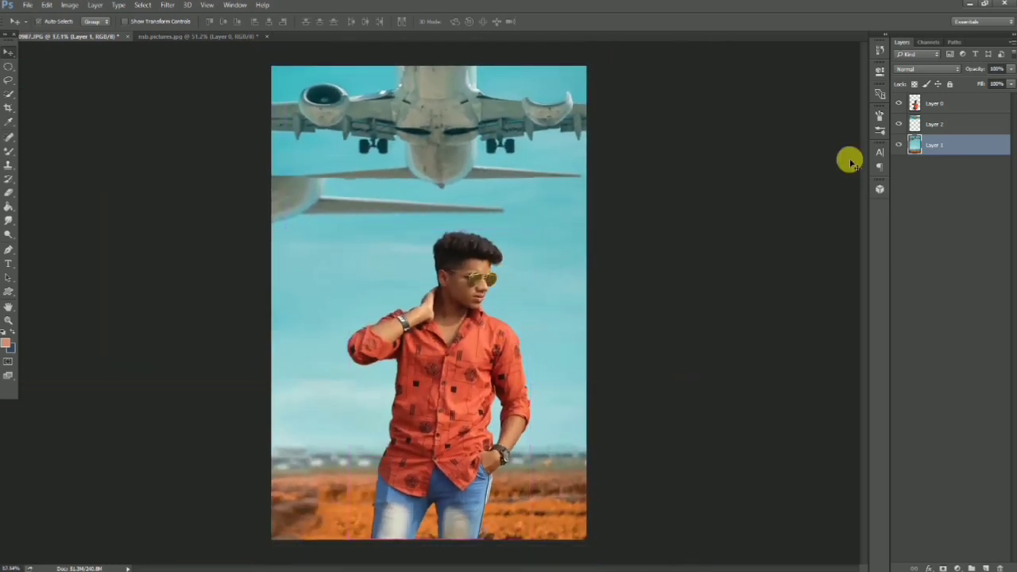
{"action": "left_click", "coordinate": [898, 124]}
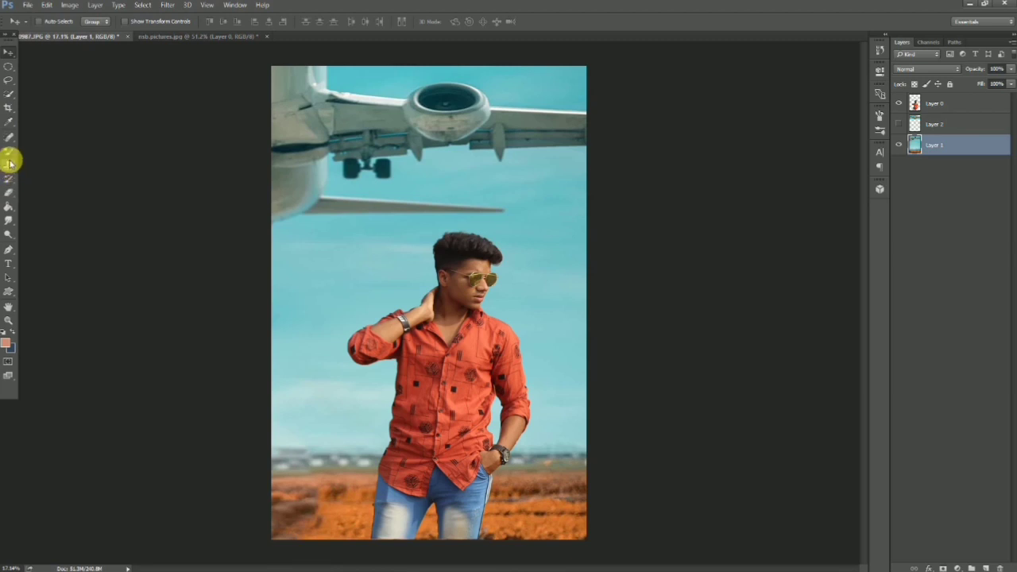
{"action": "left_click", "coordinate": [8, 194]}
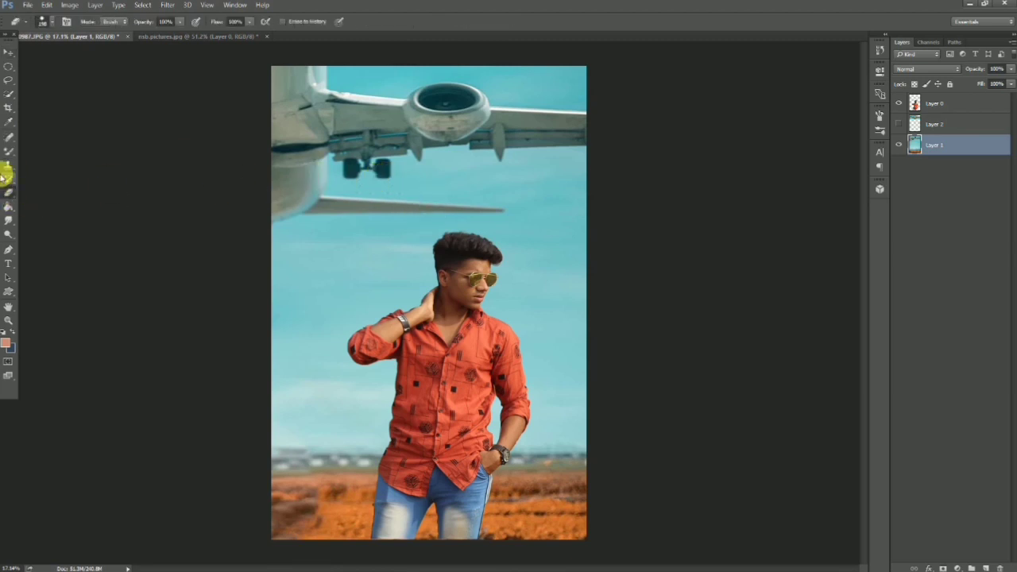
{"action": "left_click", "coordinate": [8, 95]}
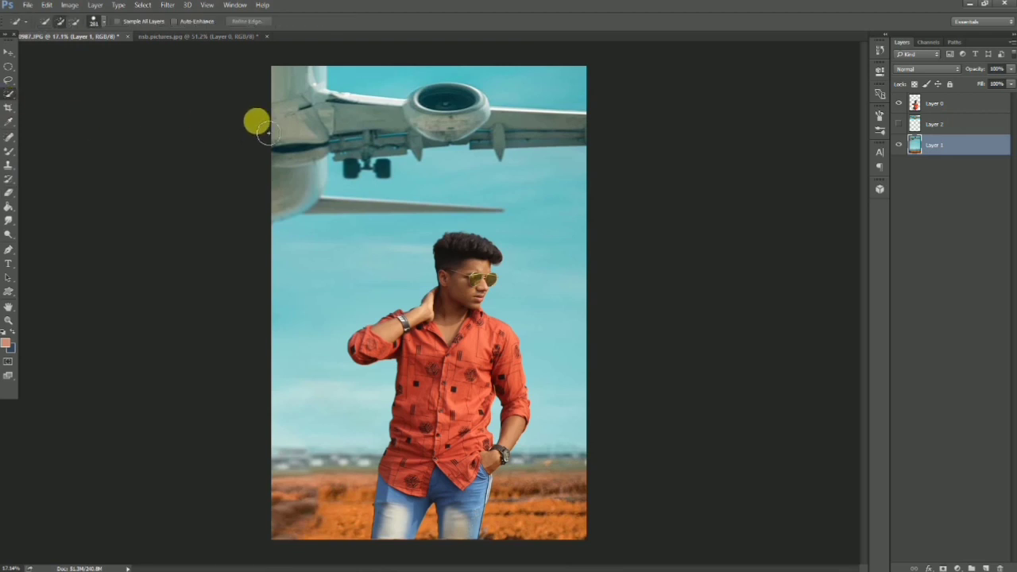
{"action": "right_click", "coordinate": [329, 119], "text": "alt"}
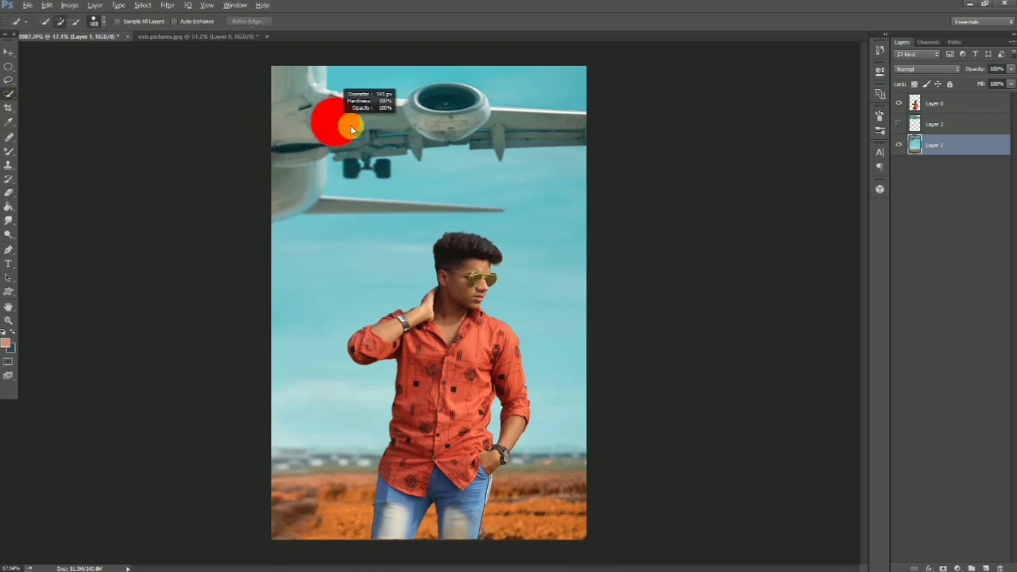
{"action": "right_click", "coordinate": [292, 123]}
{"action": "left_click", "coordinate": [268, 141]}
Select the large background airplane, trimming sky above and below the wing.
{"action": "mouse_move", "coordinate": [286, 87]}
{"action": "left_mouse_down"}
{"action": "mouse_move", "coordinate": [288, 150]}
{"action": "mouse_move", "coordinate": [307, 171]}
{"action": "mouse_move", "coordinate": [370, 141]}
{"action": "mouse_move", "coordinate": [527, 135]}
{"action": "mouse_move", "coordinate": [402, 124]}
{"action": "mouse_move", "coordinate": [567, 125]}
{"action": "mouse_move", "coordinate": [299, 178]}
{"action": "mouse_move", "coordinate": [280, 193]}
{"action": "left_mouse_up"}
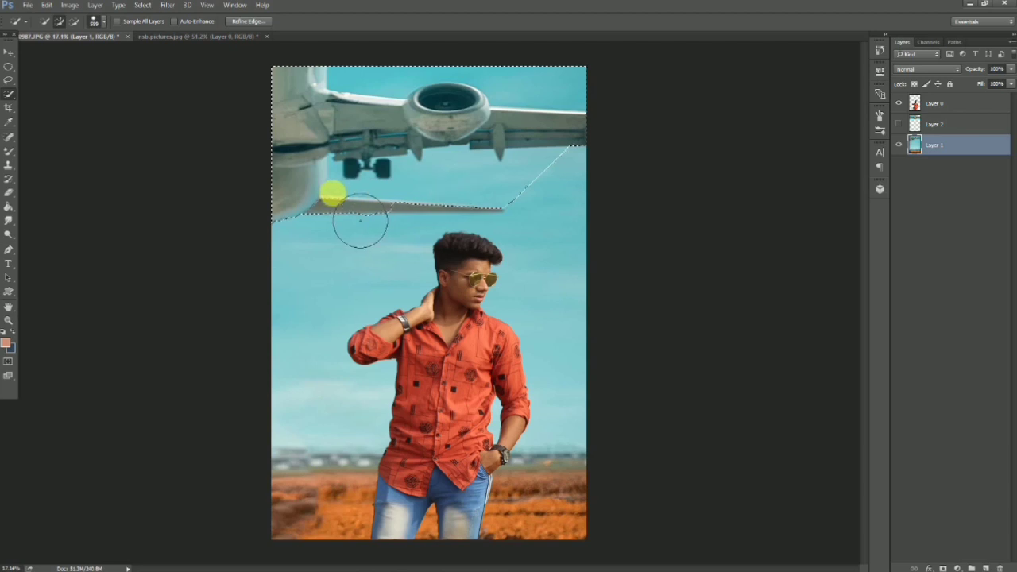
{"action": "right_click", "coordinate": [484, 168], "text": "alt"}
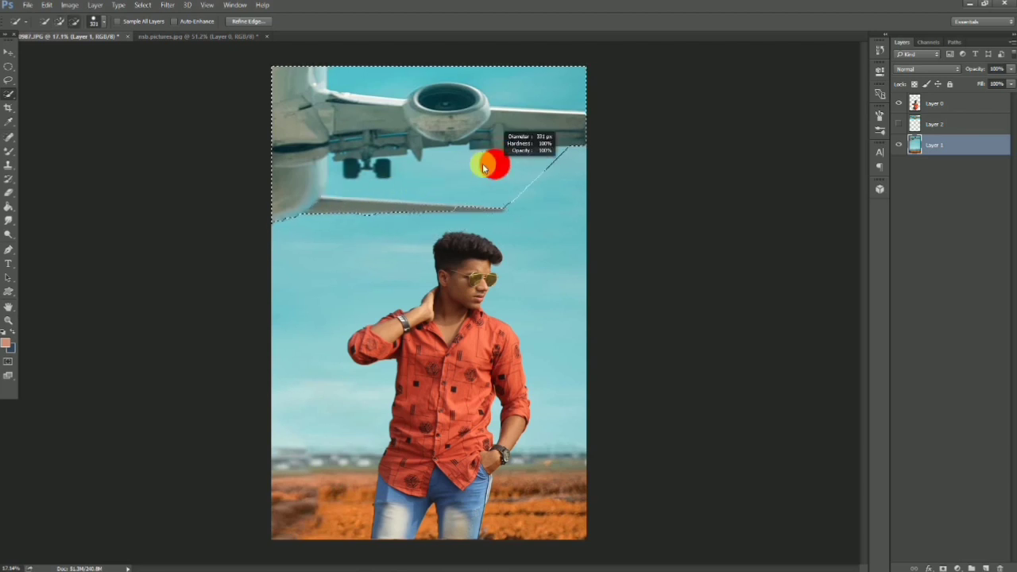
{"action": "left_click_drag", "start_coordinate": [473, 174], "coordinate": [551, 101]}
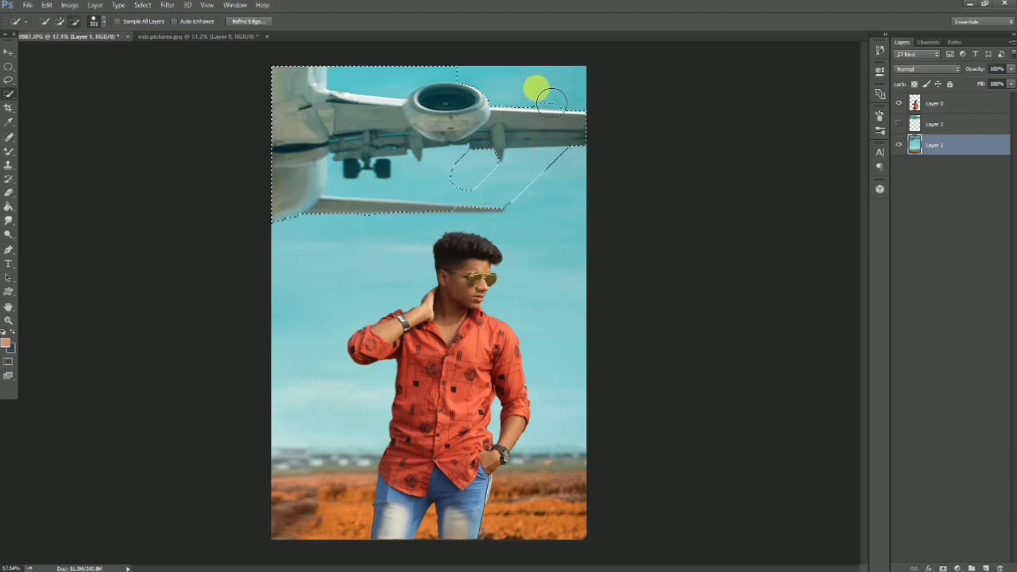
{"action": "mouse_move", "coordinate": [426, 77]}
{"action": "left_mouse_down"}
{"action": "mouse_move", "coordinate": [375, 68]}
{"action": "mouse_move", "coordinate": [418, 109]}
{"action": "mouse_move", "coordinate": [414, 154]}
{"action": "mouse_move", "coordinate": [433, 191]}
{"action": "mouse_move", "coordinate": [419, 181]}
{"action": "mouse_move", "coordinate": [510, 199]}
{"action": "mouse_move", "coordinate": [479, 211]}
{"action": "mouse_move", "coordinate": [497, 218]}
{"action": "left_mouse_up"}
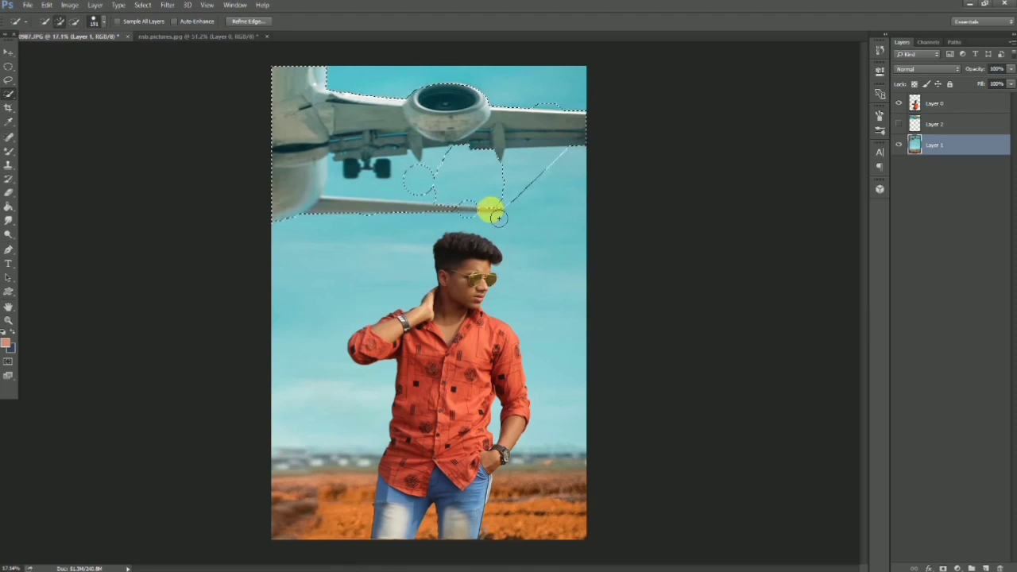
{"action": "right_click", "coordinate": [473, 164]}
Fill the airplane selection with surrounding sky, then deselect.
{"action": "left_click", "coordinate": [508, 330]}
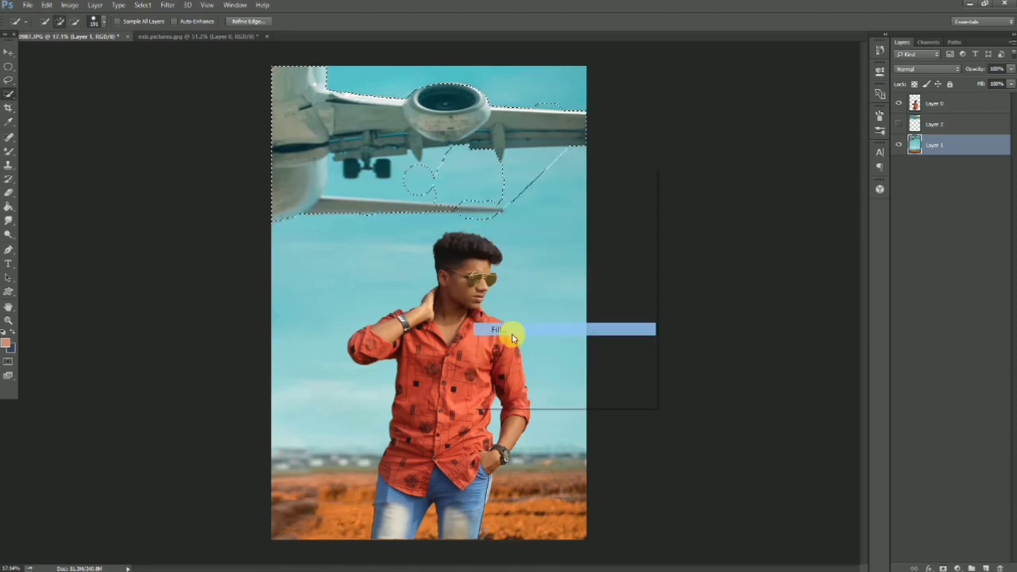
{"action": "left_click", "coordinate": [581, 161]}
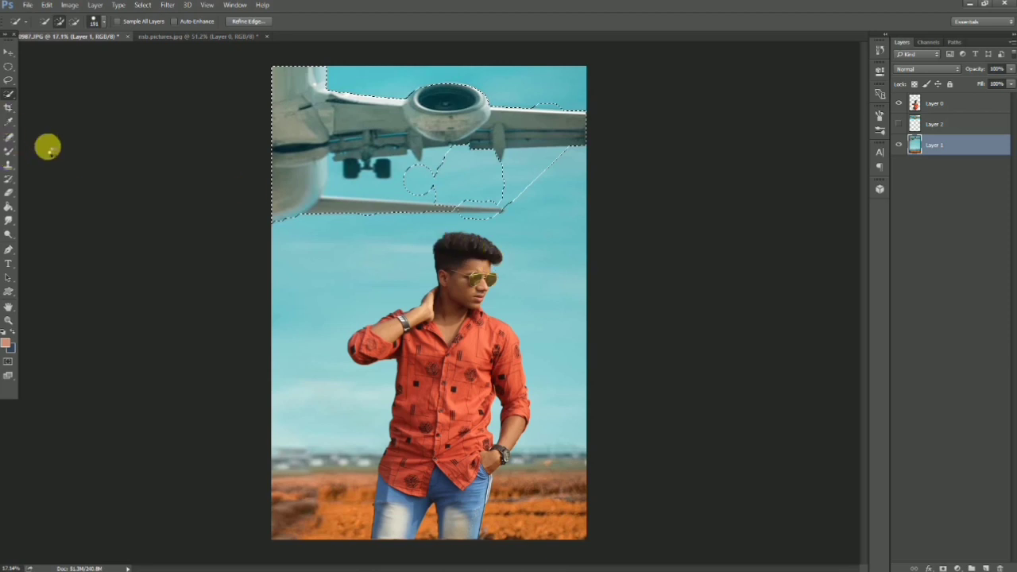
{"action": "right_click", "coordinate": [398, 163]}
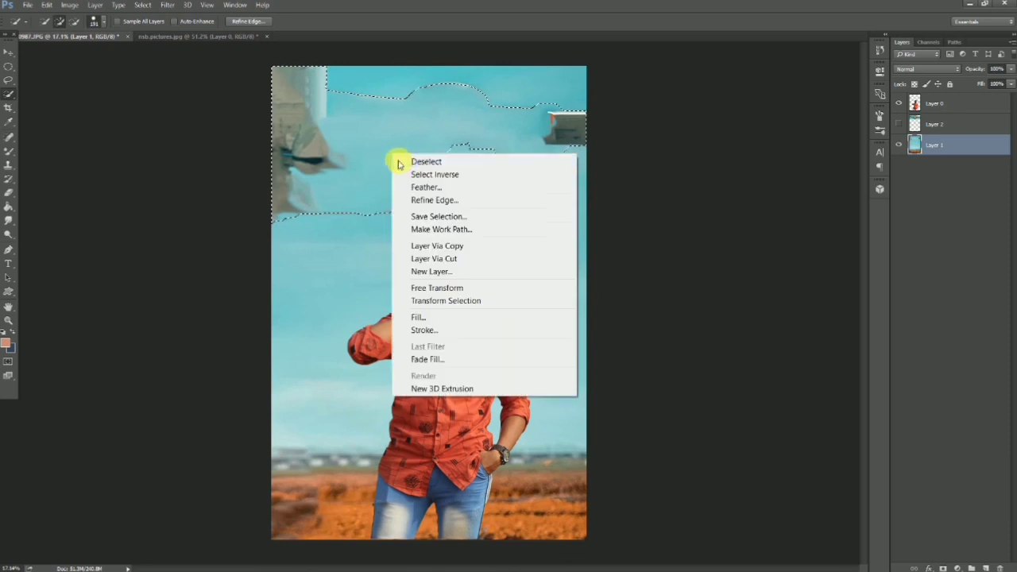
{"action": "right_click", "coordinate": [318, 163]}
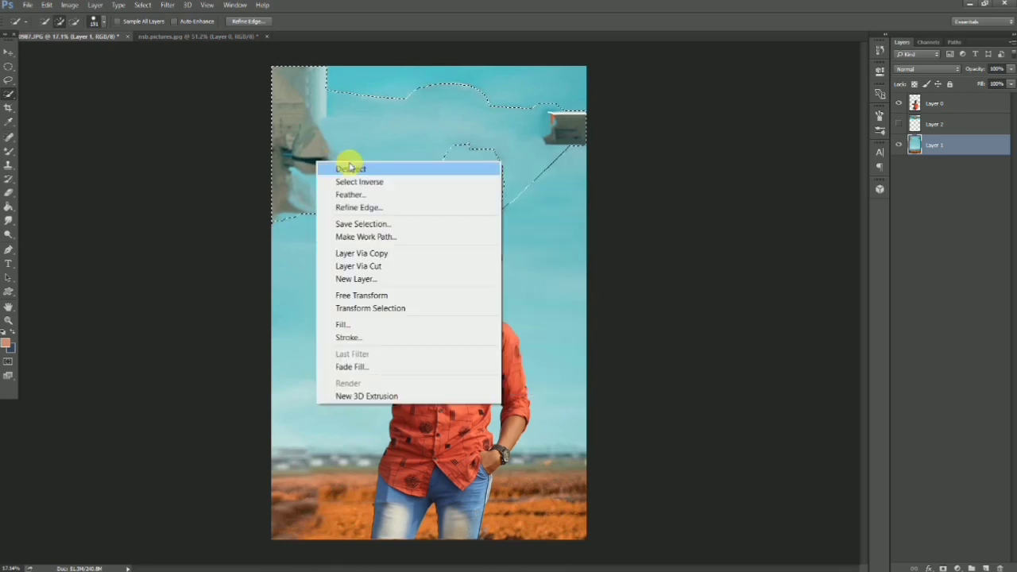
{"action": "left_click", "coordinate": [350, 168]}
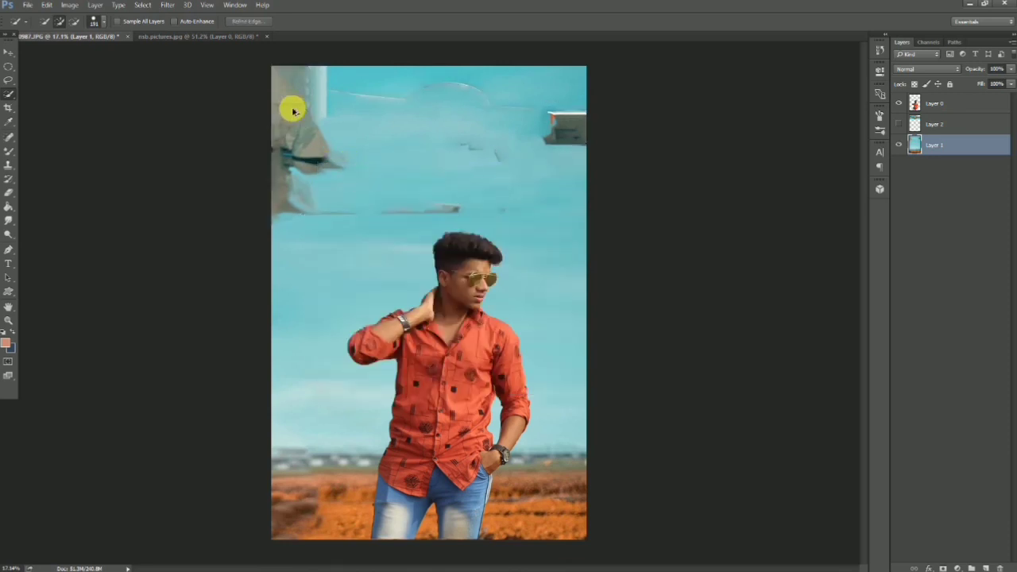
Undo the sky fill to restore the plane, deselect, and set a larger brush.
{"action": "key", "text": "ctrl+alt+z"}
{"action": "key", "text": "ctrl+alt+z"}
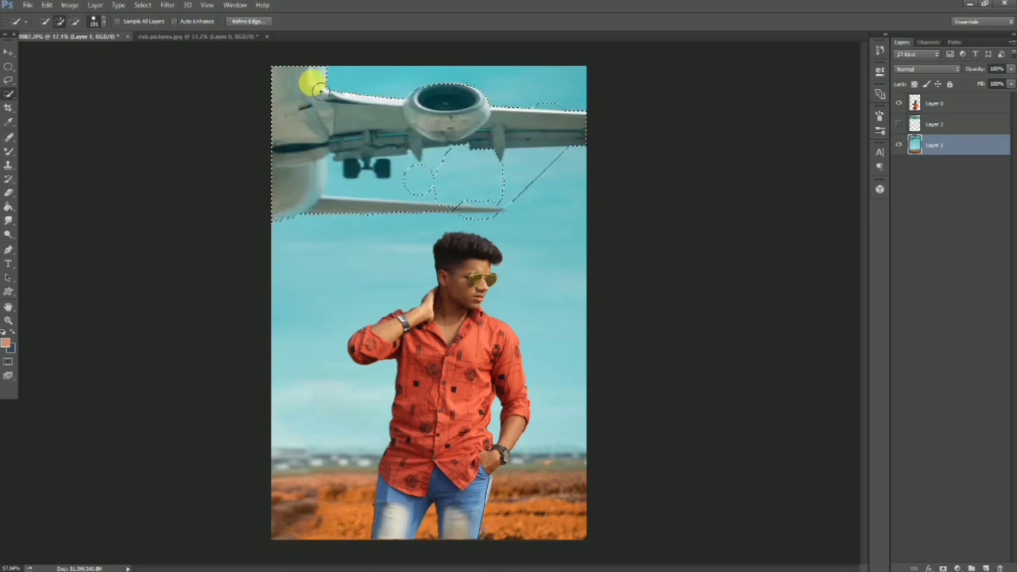
{"action": "right_click", "coordinate": [388, 108]}
{"action": "left_click", "coordinate": [404, 119]}
{"action": "right_click", "coordinate": [326, 113]}
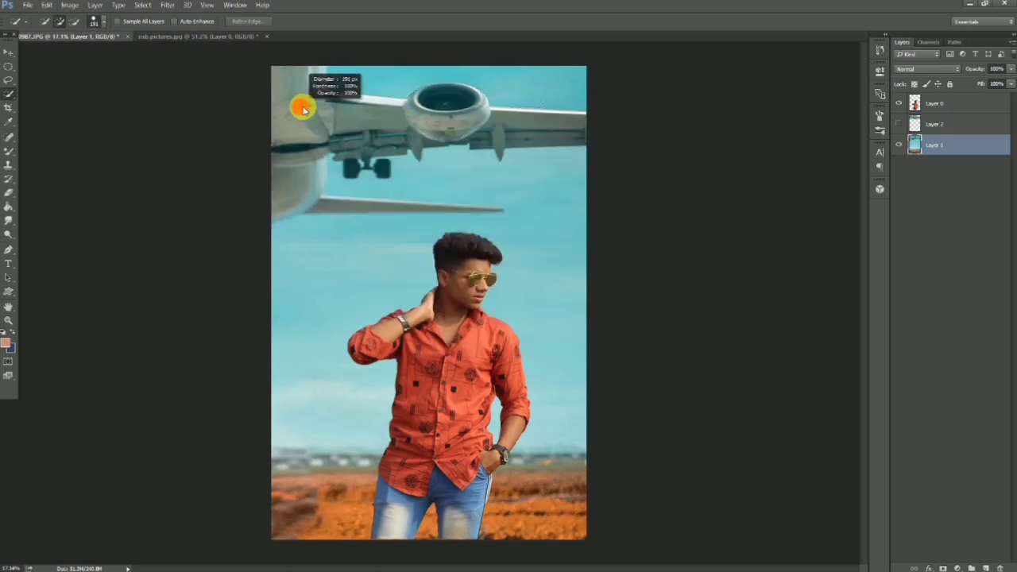
{"action": "left_click", "coordinate": [301, 120]}
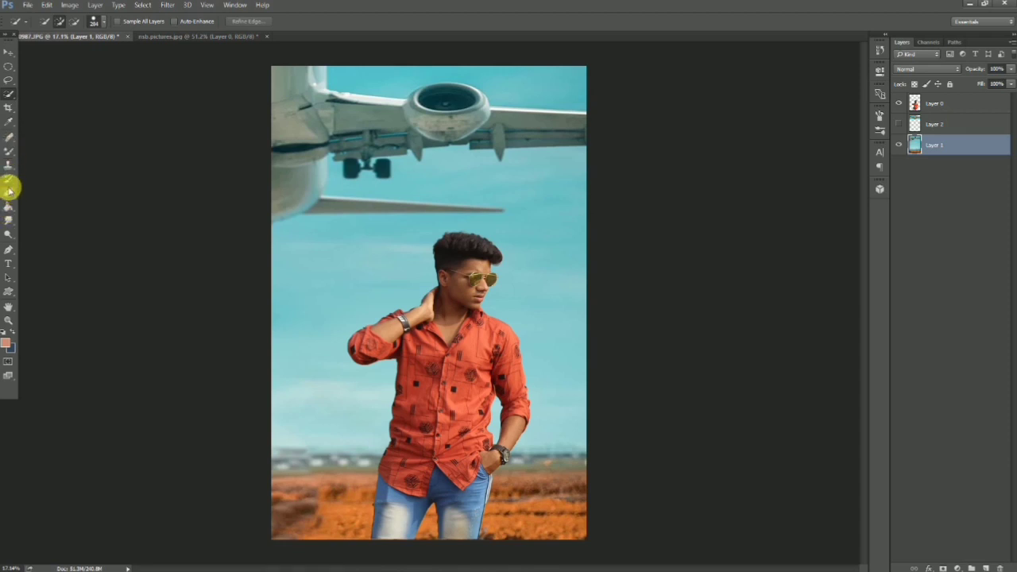
Clone-stamp sky over the side-view airplane's wing and engine streaks.
{"action": "left_click", "coordinate": [7, 167]}
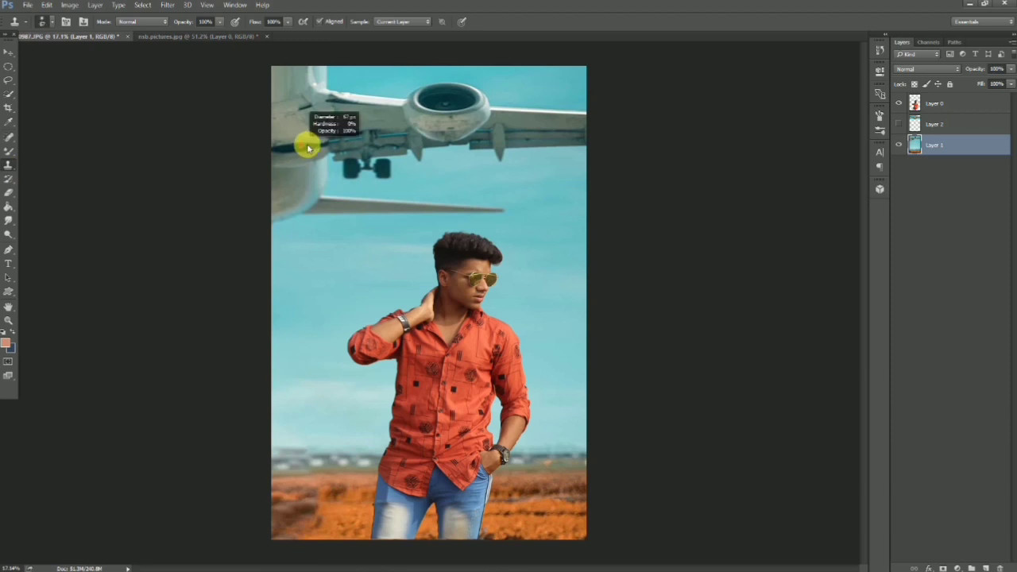
{"action": "mouse_move", "coordinate": [493, 198]}
{"action": "left_mouse_down"}
{"action": "mouse_move", "coordinate": [521, 218]}
{"action": "mouse_move", "coordinate": [538, 202]}
{"action": "mouse_move", "coordinate": [469, 117]}
{"action": "left_mouse_up"}
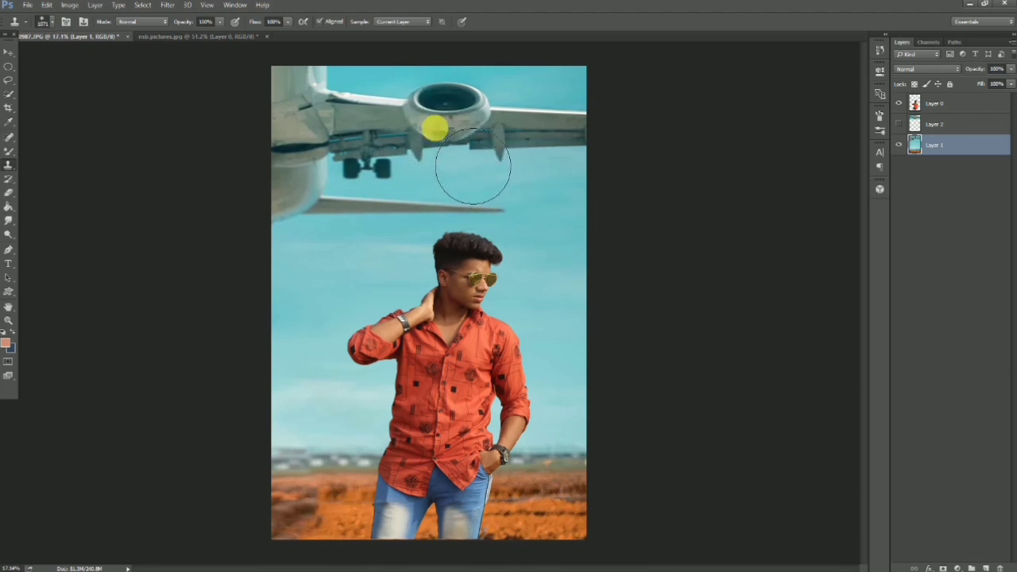
{"action": "mouse_move", "coordinate": [482, 109]}
{"action": "left_mouse_down"}
{"action": "mouse_move", "coordinate": [458, 125]}
{"action": "mouse_move", "coordinate": [482, 113]}
{"action": "mouse_move", "coordinate": [552, 129]}
{"action": "mouse_move", "coordinate": [460, 100]}
{"action": "mouse_move", "coordinate": [466, 93]}
{"action": "mouse_move", "coordinate": [496, 129]}
{"action": "mouse_move", "coordinate": [368, 118]}
{"action": "mouse_move", "coordinate": [405, 114]}
{"action": "mouse_move", "coordinate": [348, 161]}
{"action": "mouse_move", "coordinate": [391, 107]}
{"action": "mouse_move", "coordinate": [302, 90]}
{"action": "mouse_move", "coordinate": [236, 141]}
{"action": "mouse_move", "coordinate": [301, 172]}
{"action": "mouse_move", "coordinate": [272, 96]}
{"action": "mouse_move", "coordinate": [268, 170]}
{"action": "mouse_move", "coordinate": [382, 187]}
{"action": "mouse_move", "coordinate": [337, 177]}
{"action": "mouse_move", "coordinate": [282, 82]}
{"action": "mouse_move", "coordinate": [300, 120]}
{"action": "mouse_move", "coordinate": [387, 119]}
{"action": "left_mouse_up"}
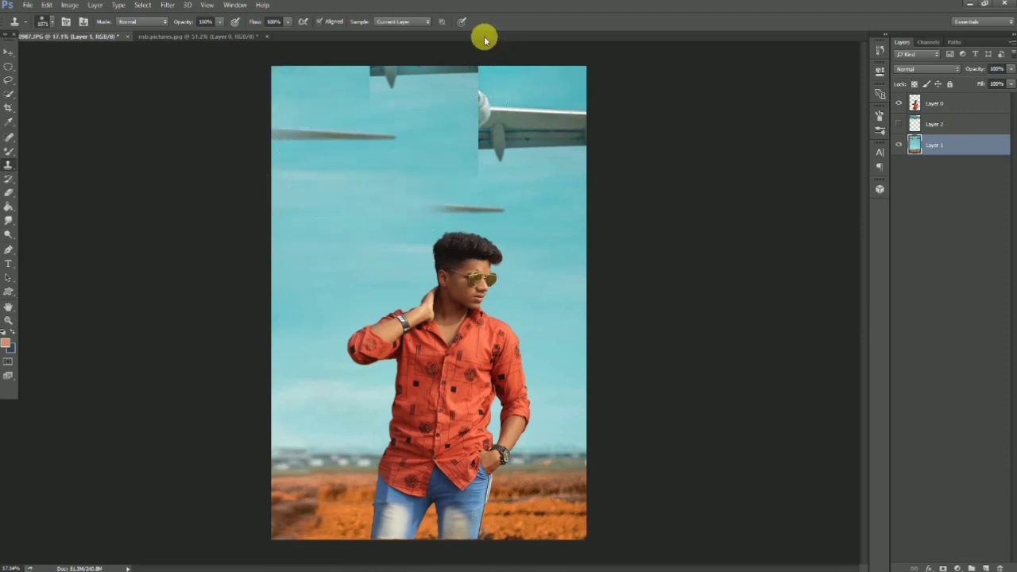
{"action": "left_click_drag", "start_coordinate": [521, 231], "coordinate": [545, 234]}
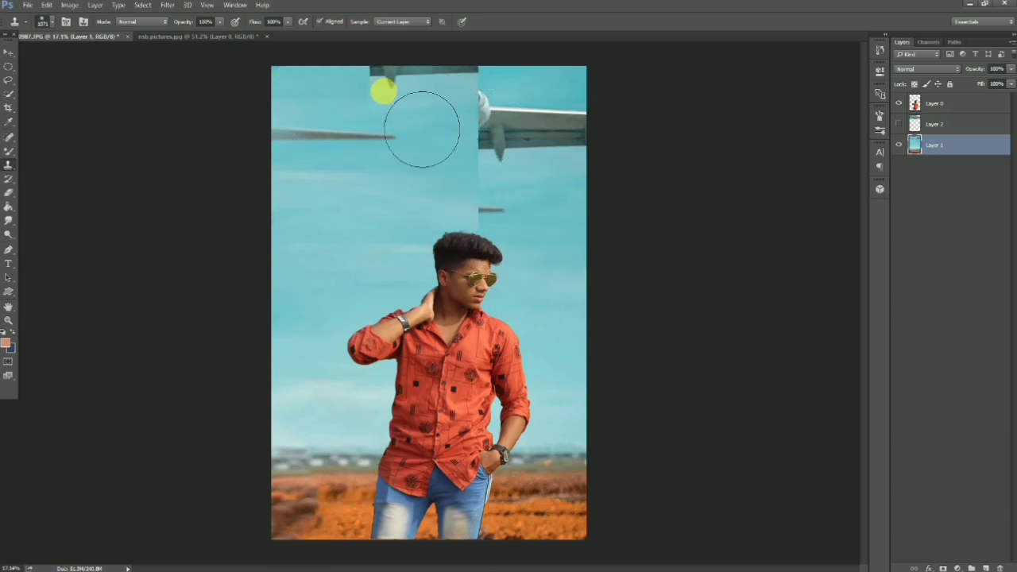
Touch up a small sky spot with a tiny clone brush, toggling Layer 2 to check.
{"action": "left_click", "coordinate": [899, 124]}
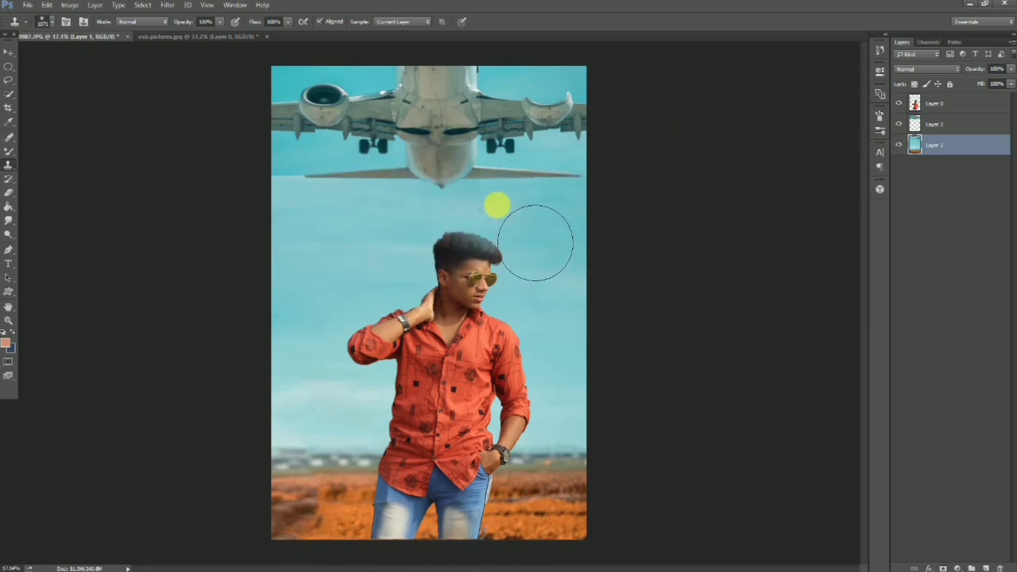
{"action": "left_click_drag", "start_coordinate": [497, 208], "coordinate": [511, 227]}
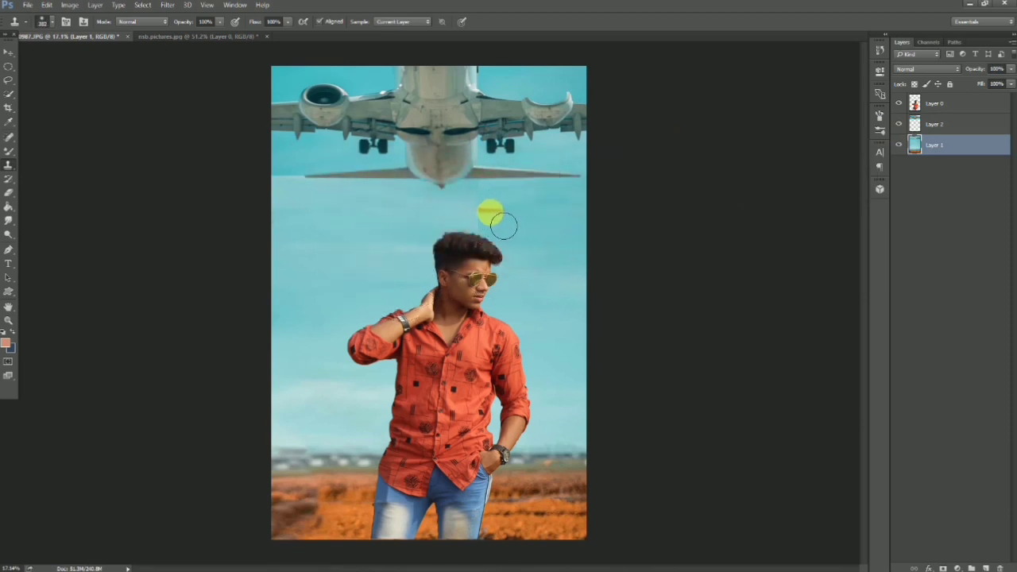
{"action": "left_click", "coordinate": [490, 212]}
{"action": "left_click", "coordinate": [904, 127]}
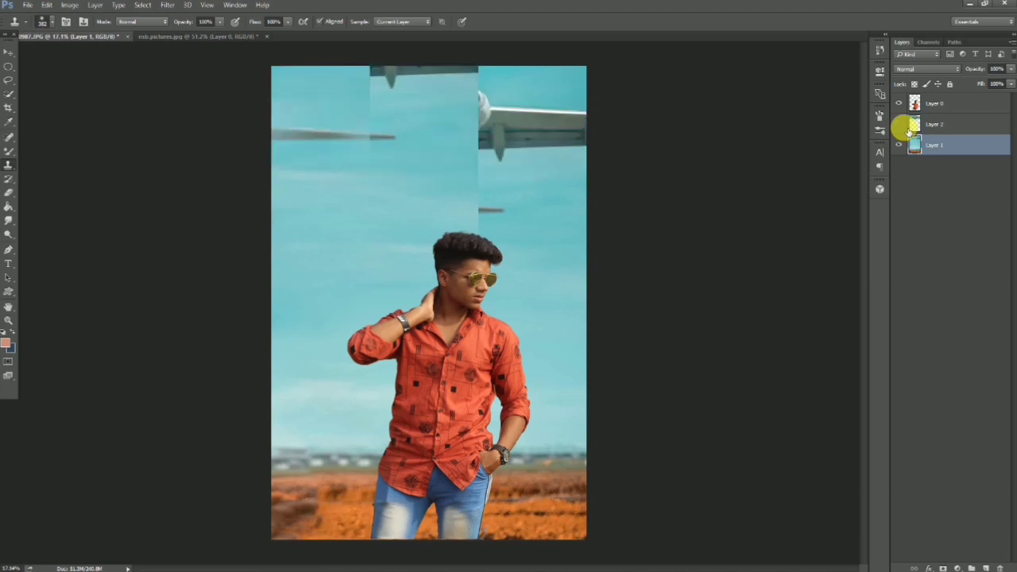
Erase stray wing fragments on airplane Layer 2, then adjust the zoom to review.
{"action": "left_click", "coordinate": [909, 129]}
{"action": "key", "text": "e"}
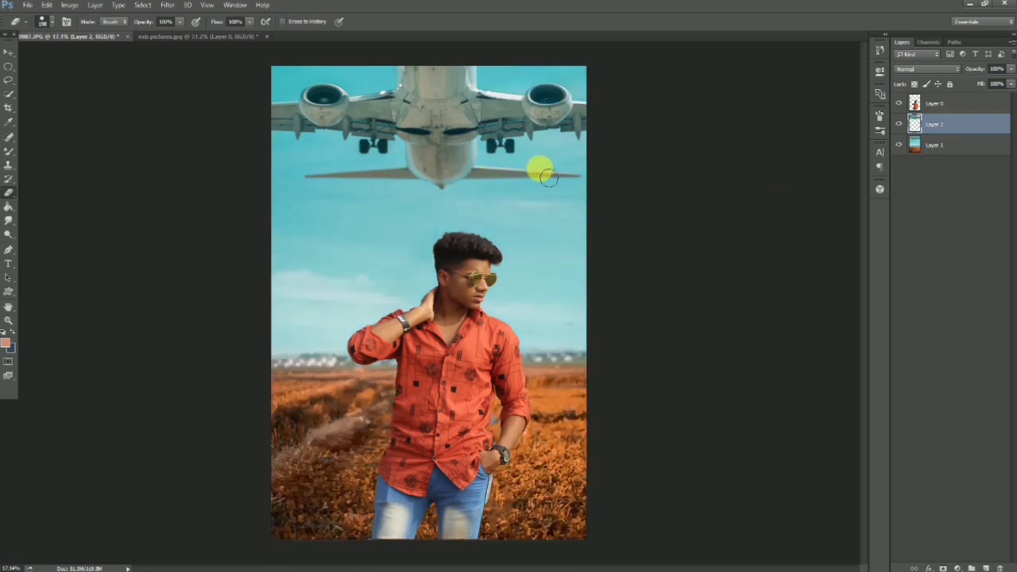
{"action": "left_click", "coordinate": [7, 52]}
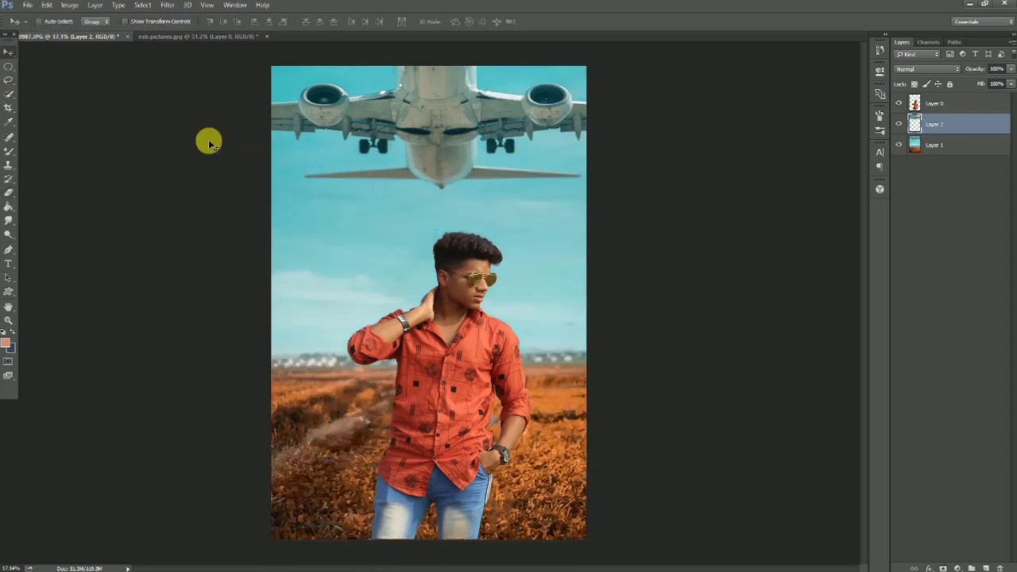
{"action": "key", "text": "ctrl+minus"}
{"action": "key", "text": "ctrl+plus"}
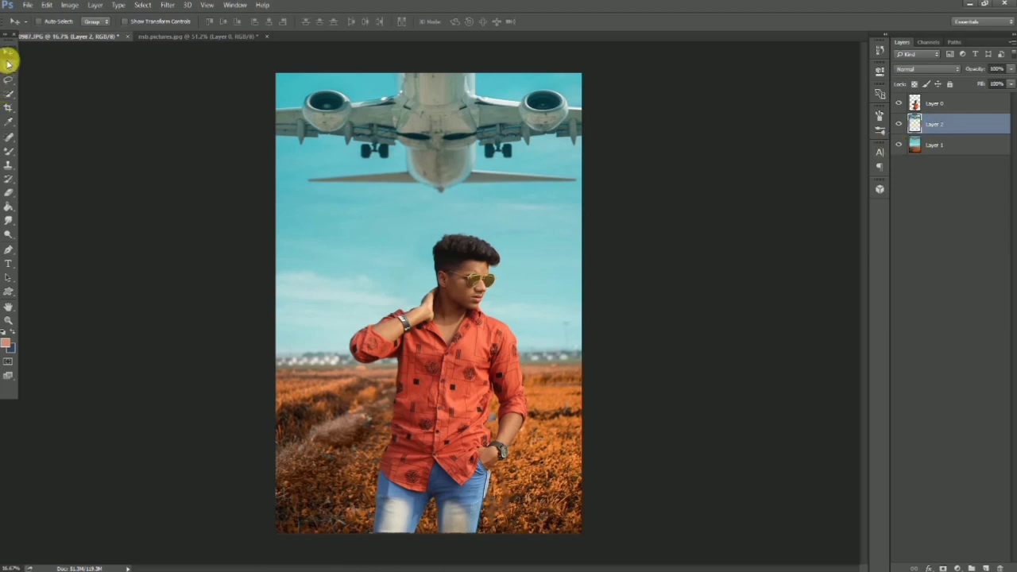
Nudge the airplane into place and merge it down into the background layer.
{"action": "left_click_drag", "start_coordinate": [437, 111], "coordinate": [443, 115]}
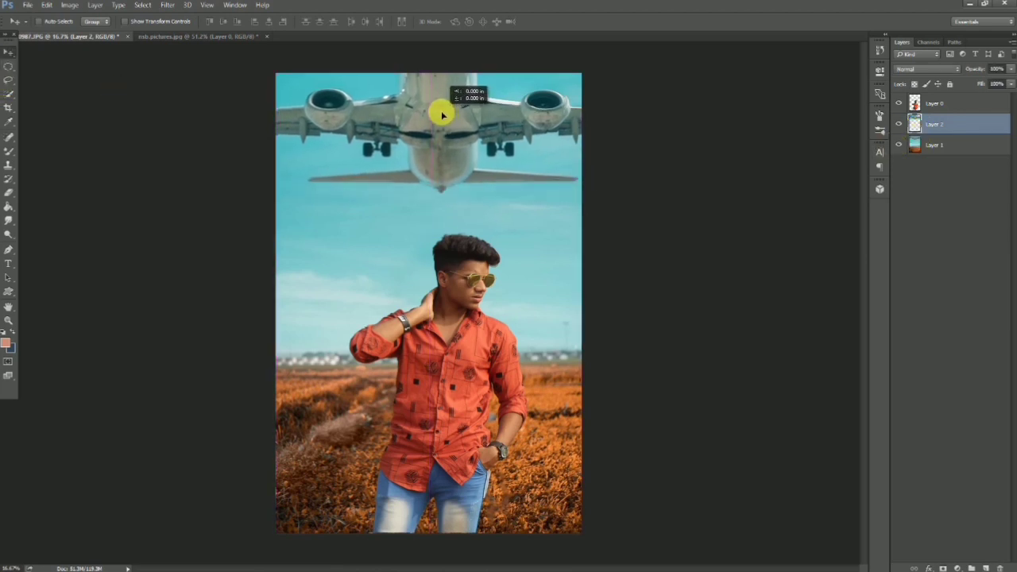
{"action": "right_click", "coordinate": [443, 112]}
{"action": "left_click", "coordinate": [992, 132]}
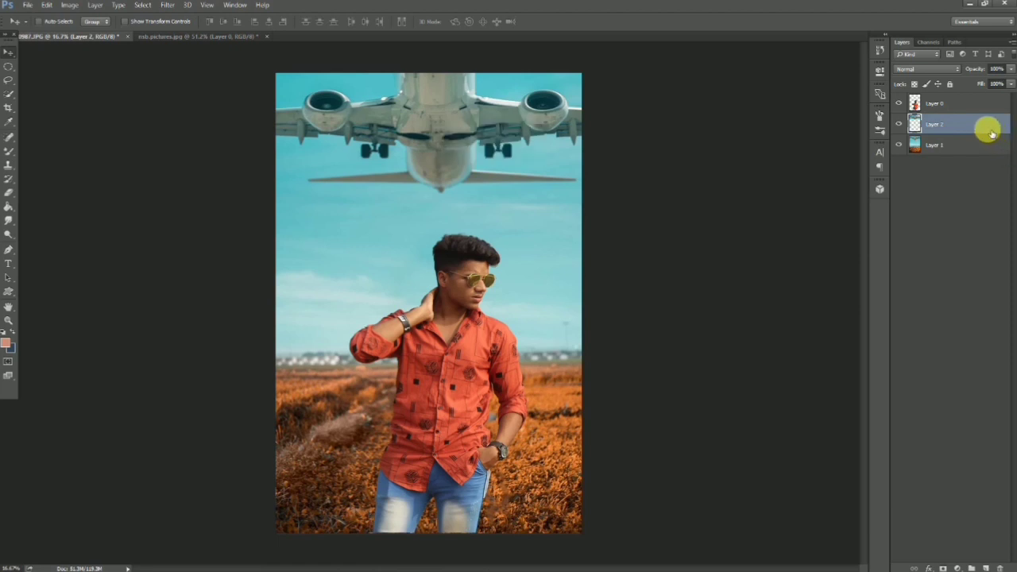
{"action": "key", "text": "ctrl+e"}
Quick-select the plane and cut it onto its own new Layer 2.
{"action": "right_click", "coordinate": [426, 127]}
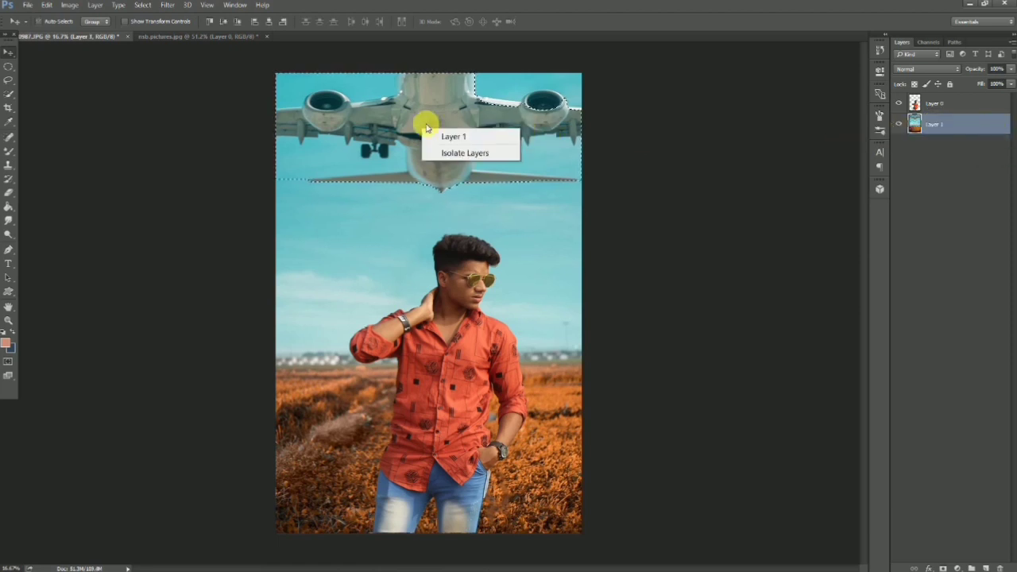
{"action": "left_click", "coordinate": [8, 93]}
{"action": "right_click", "coordinate": [475, 123]}
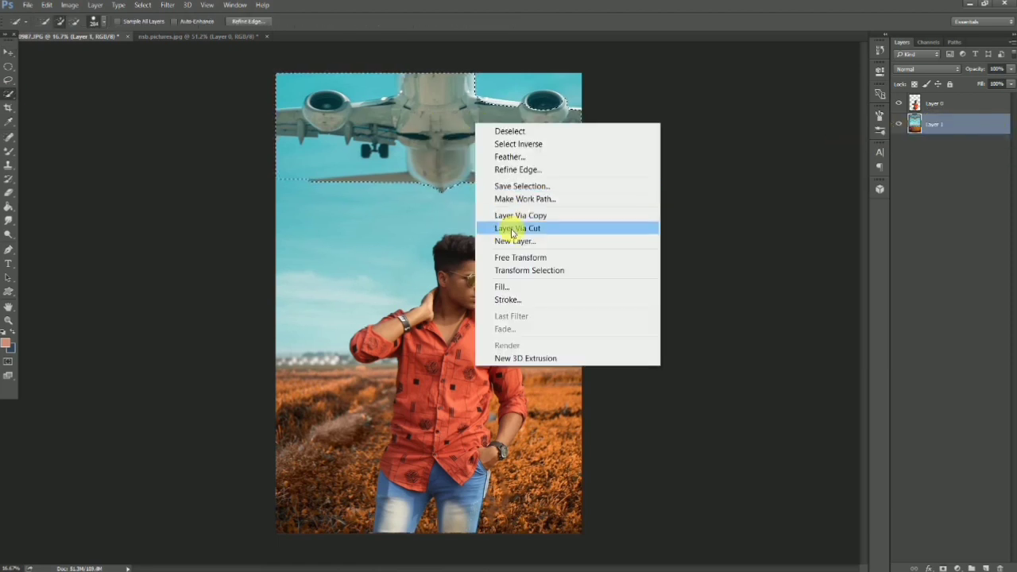
{"action": "left_click", "coordinate": [513, 227]}
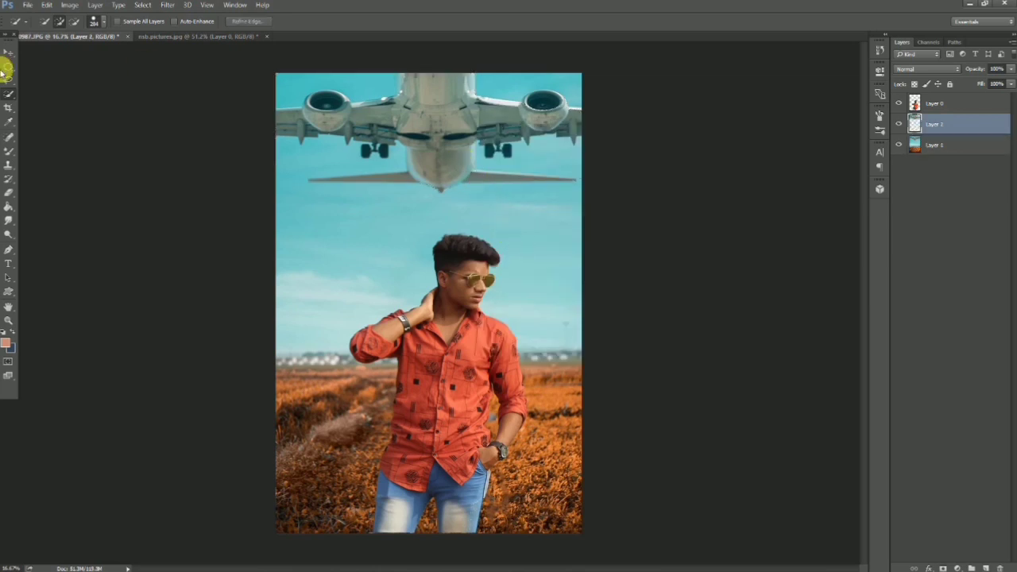
Test-move the cut plane, undo it, then select Layer 1 and hide Layer 2.
{"action": "left_click", "coordinate": [8, 57]}
{"action": "left_click_drag", "start_coordinate": [446, 143], "coordinate": [448, 182]}
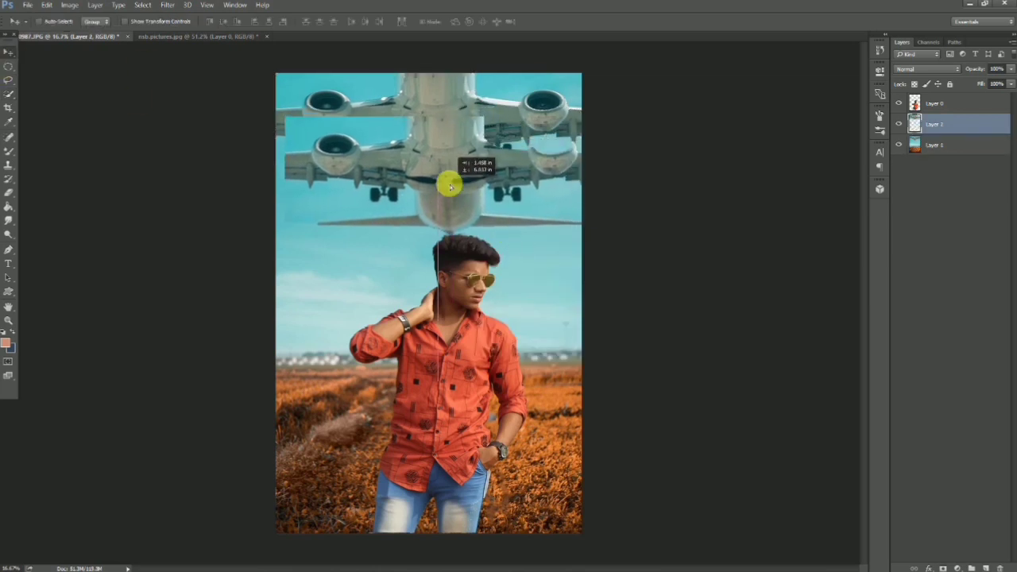
{"action": "key", "text": "ctrl+z"}
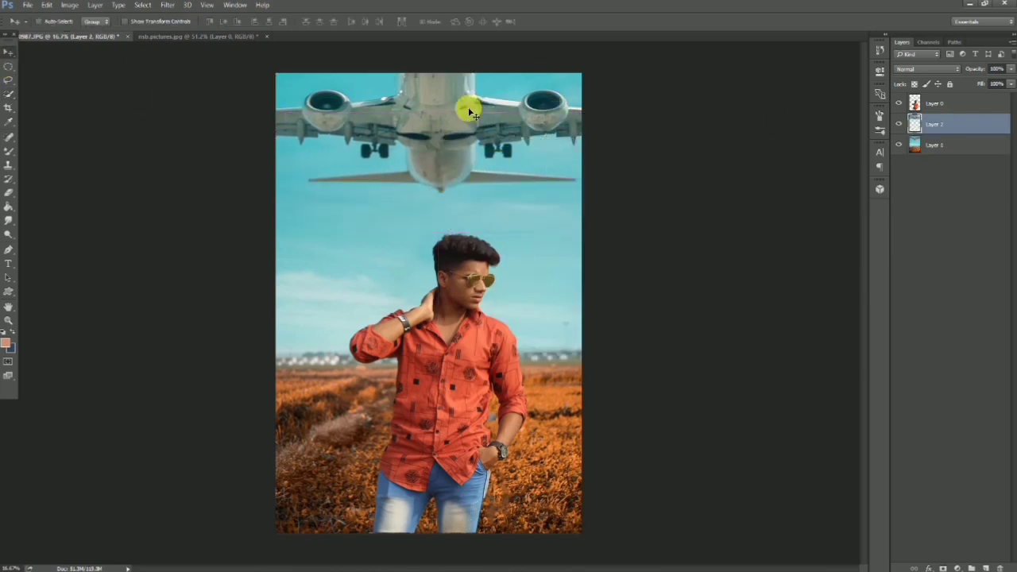
{"action": "mouse_move", "coordinate": [467, 107]}
{"action": "left_mouse_down"}
{"action": "mouse_move", "coordinate": [462, 142]}
{"action": "mouse_move", "coordinate": [457, 113]}
{"action": "left_mouse_up"}
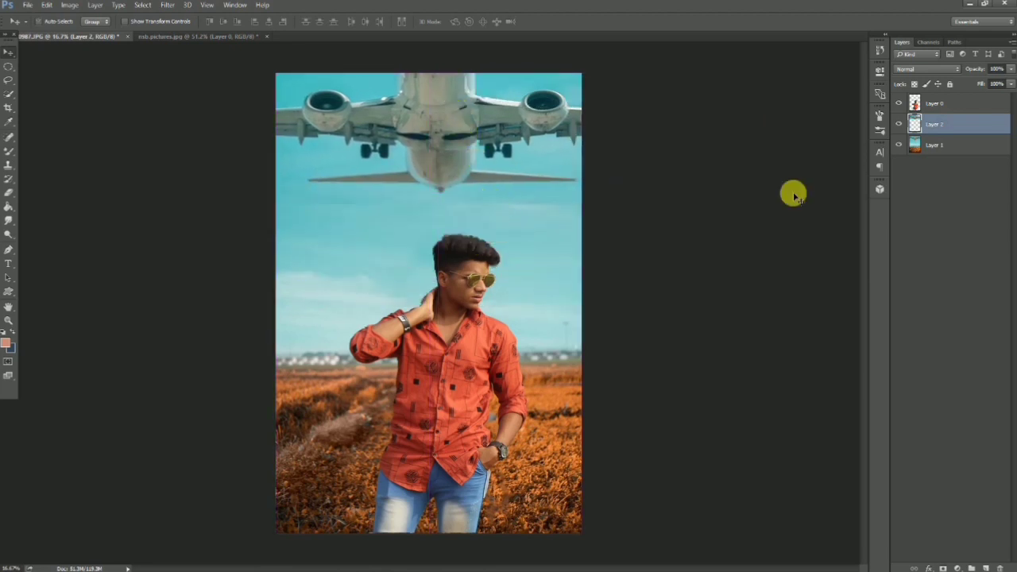
{"action": "left_click", "coordinate": [953, 144]}
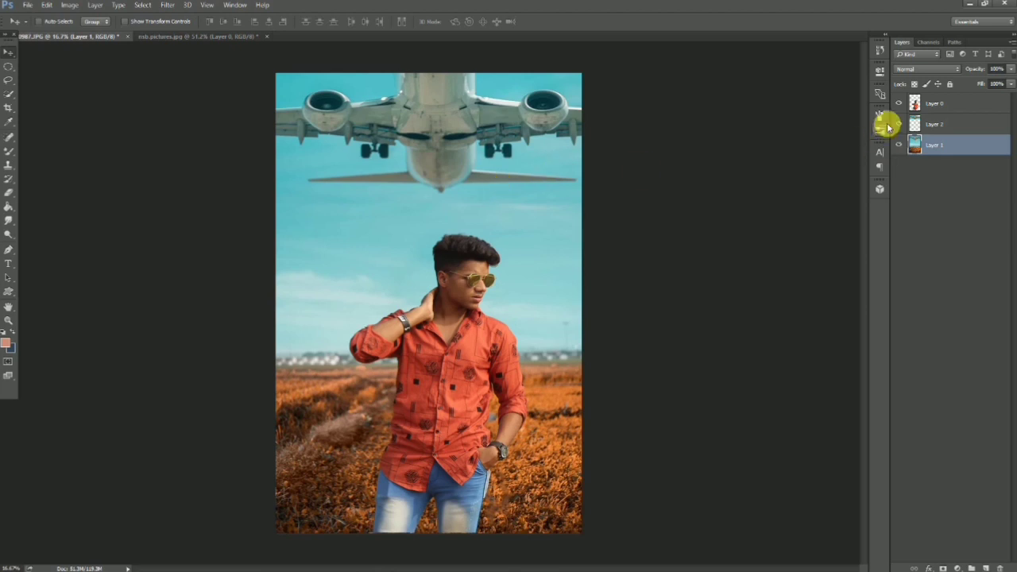
{"action": "left_click", "coordinate": [899, 124]}
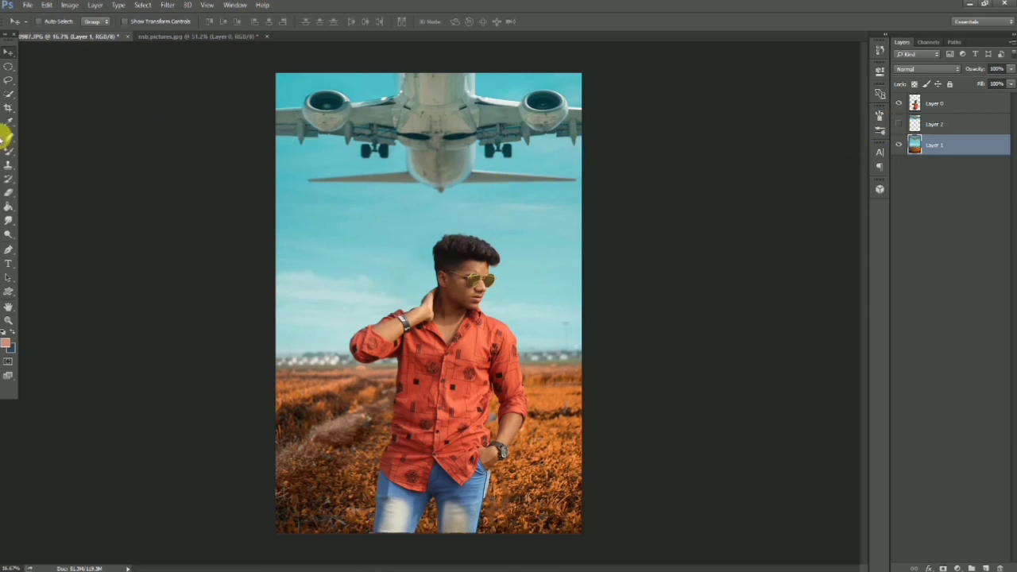
Quick-select the airplane's fuselage, right wing and engine, left wing and tail on Layer 1.
{"action": "left_click", "coordinate": [7, 95]}
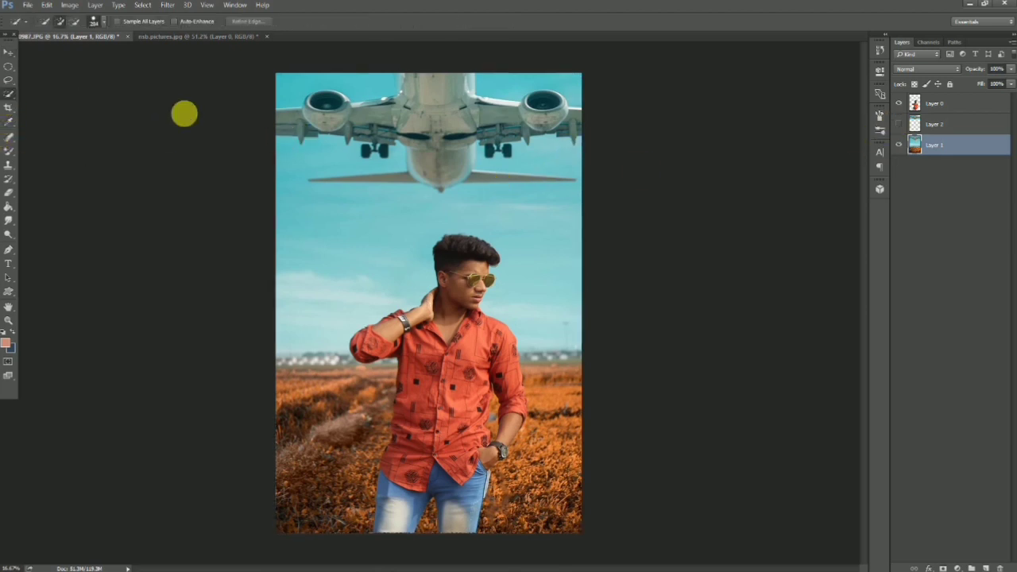
{"action": "right_click", "coordinate": [256, 124]}
{"action": "right_click", "coordinate": [434, 127]}
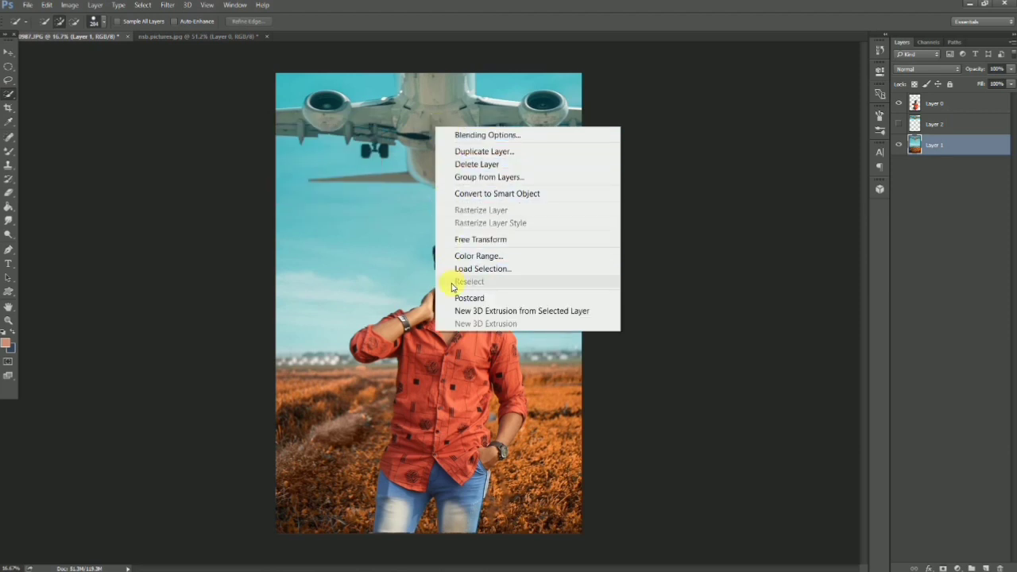
{"action": "left_click", "coordinate": [354, 141]}
{"action": "left_click_drag", "start_coordinate": [413, 124], "coordinate": [466, 138]}
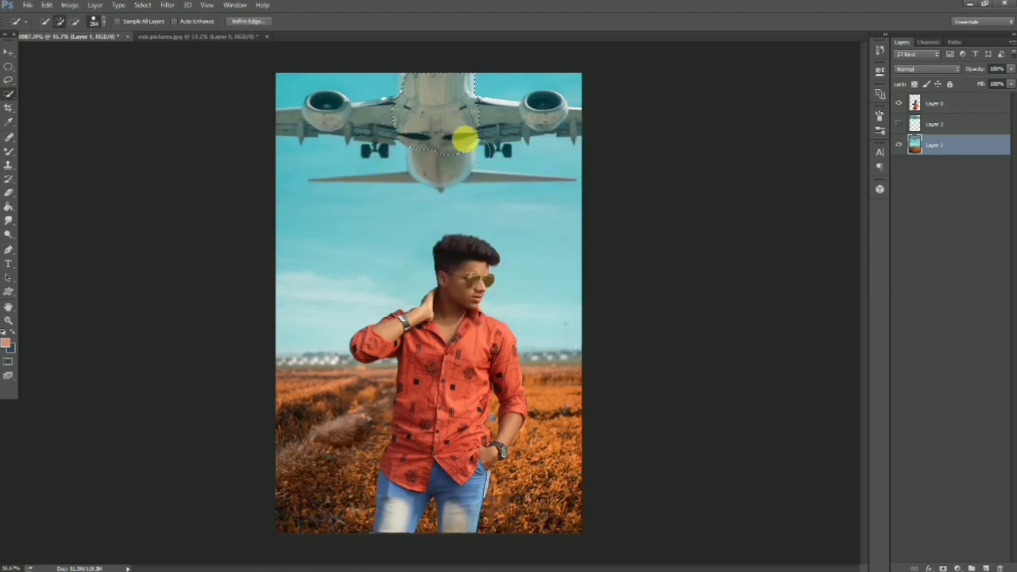
{"action": "left_click_drag", "start_coordinate": [536, 131], "coordinate": [579, 127]}
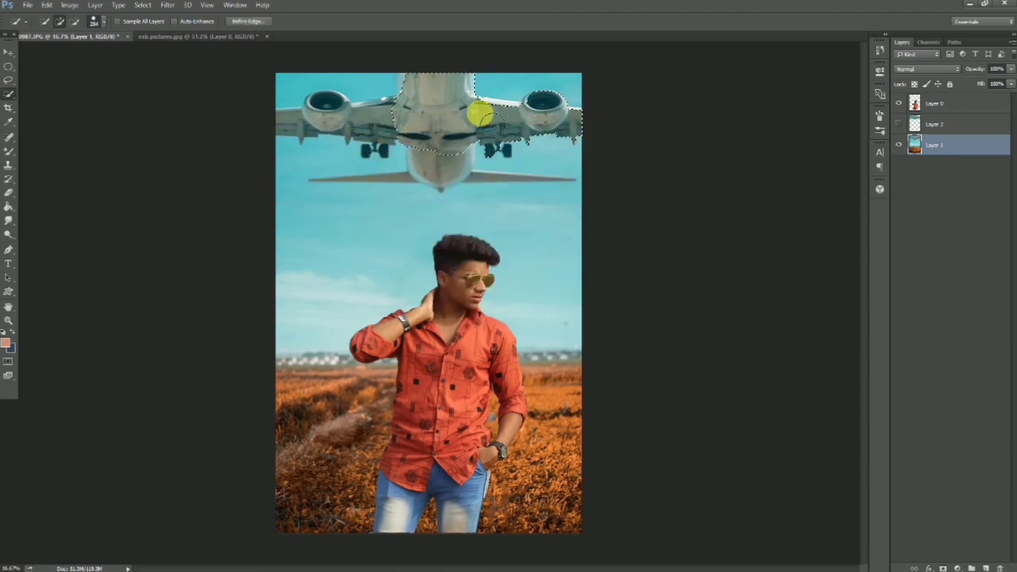
{"action": "mouse_move", "coordinate": [372, 117]}
{"action": "left_mouse_down"}
{"action": "mouse_move", "coordinate": [268, 118]}
{"action": "mouse_move", "coordinate": [290, 159]}
{"action": "mouse_move", "coordinate": [535, 170]}
{"action": "mouse_move", "coordinate": [314, 165]}
{"action": "mouse_move", "coordinate": [386, 159]}
{"action": "mouse_move", "coordinate": [447, 125]}
{"action": "mouse_move", "coordinate": [395, 159]}
{"action": "mouse_move", "coordinate": [278, 54]}
{"action": "left_mouse_up"}
Expand the plane selection slightly and fill it with Content-Aware fill.
{"action": "left_click", "coordinate": [143, 5]}
{"action": "mouse_move", "coordinate": [156, 178]}
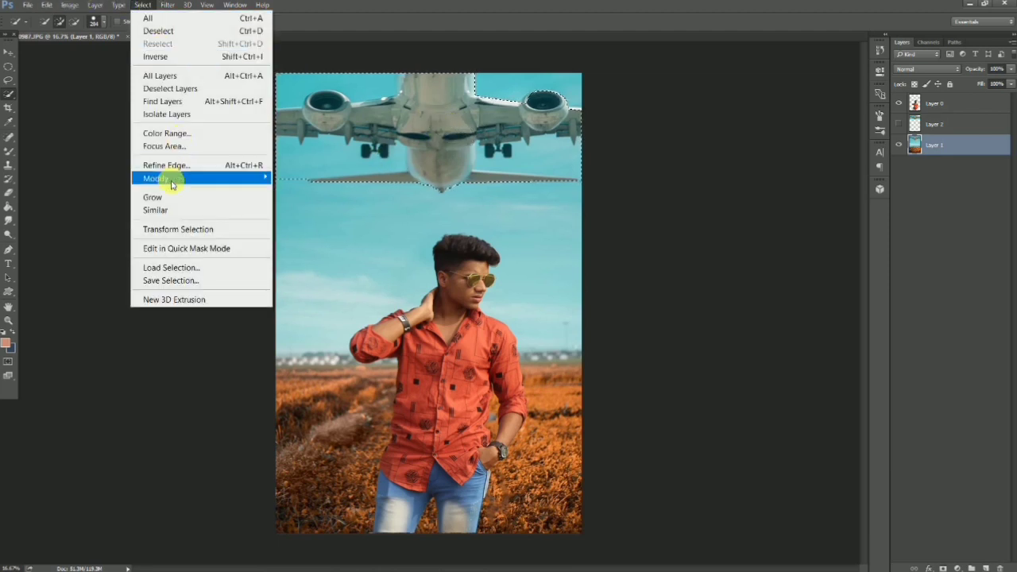
{"action": "left_click", "coordinate": [296, 204]}
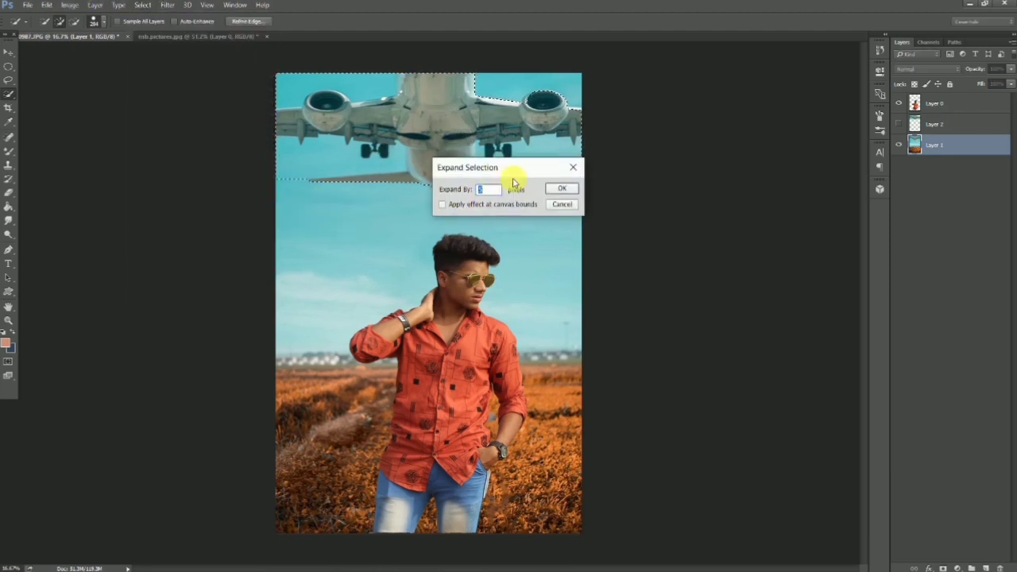
{"action": "left_click", "coordinate": [562, 191]}
{"action": "right_click", "coordinate": [383, 186]}
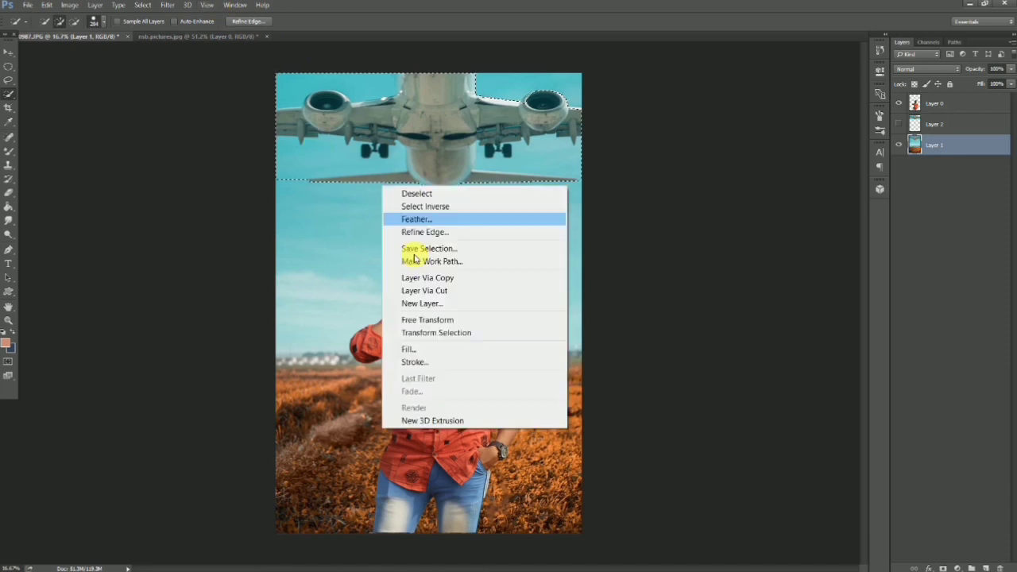
{"action": "left_click", "coordinate": [409, 349]}
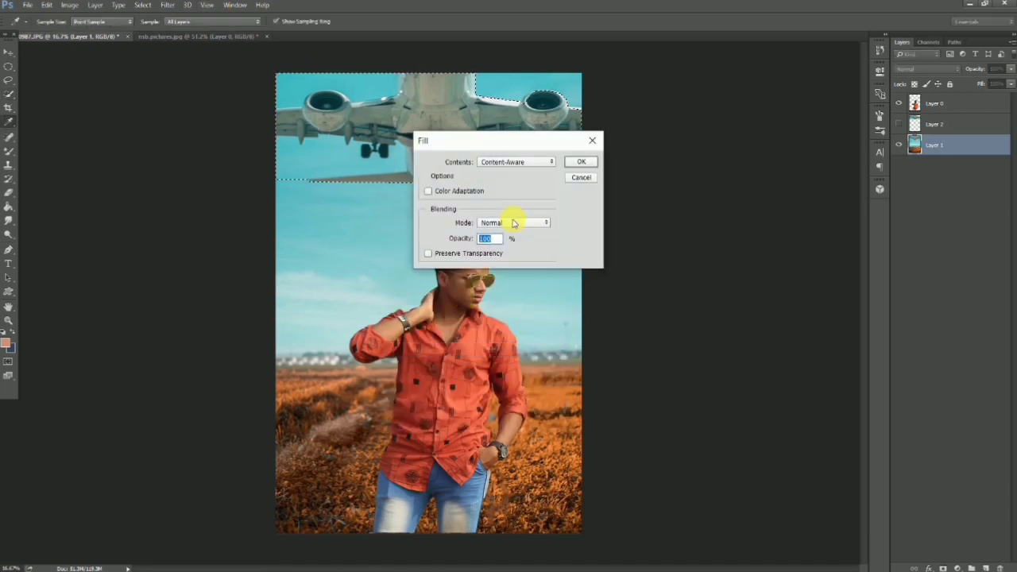
{"action": "left_click", "coordinate": [580, 162]}
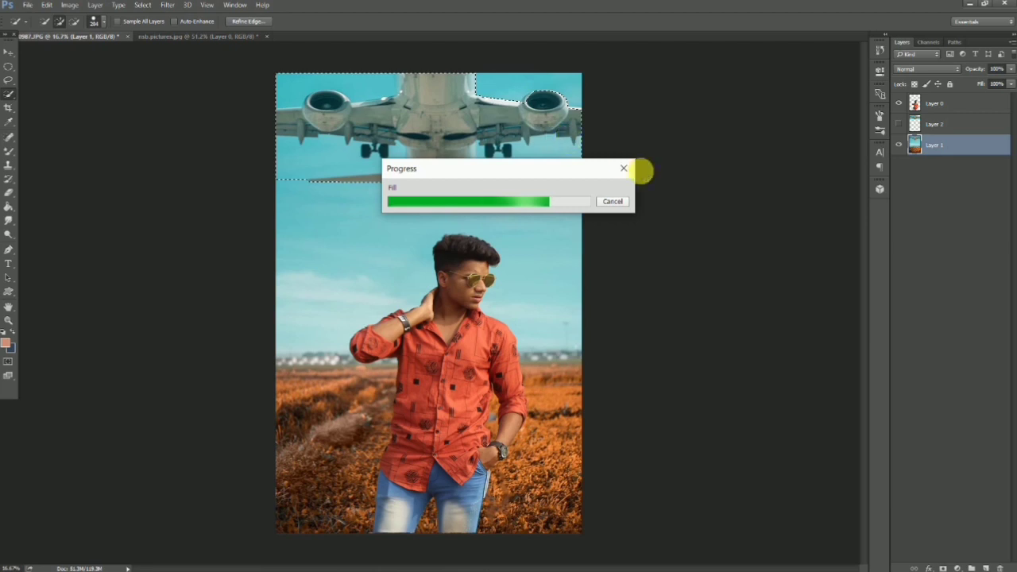
Deselect, then clone clean sky over the leftover airplane marks across the middle sky.
{"action": "right_click", "coordinate": [495, 119]}
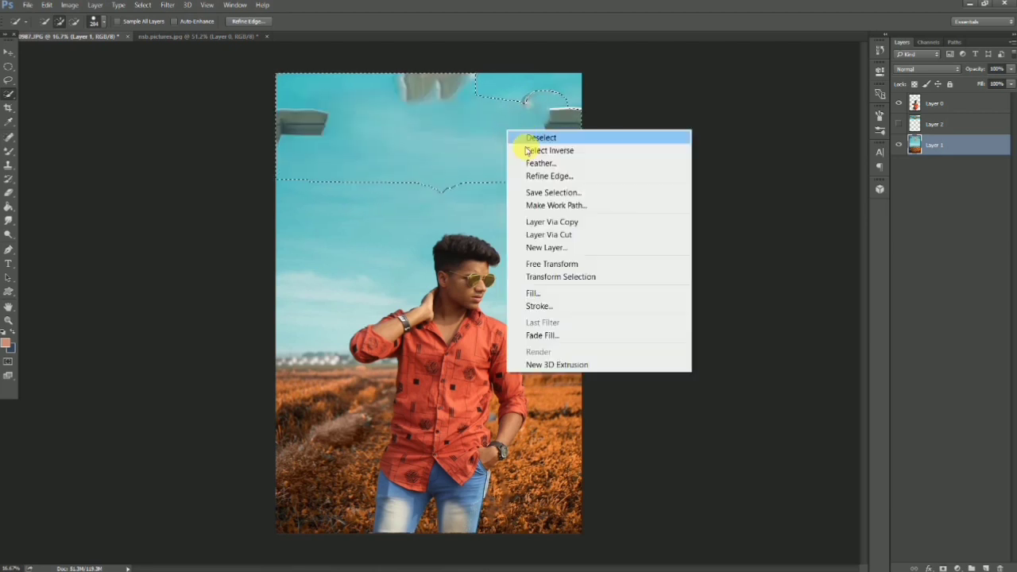
{"action": "left_click", "coordinate": [523, 135]}
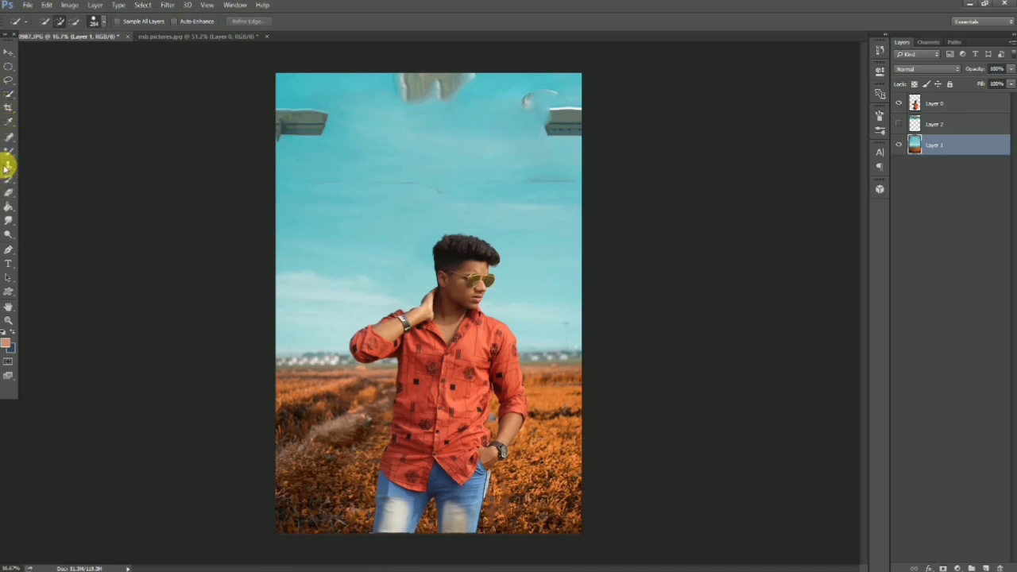
{"action": "left_click", "coordinate": [7, 166]}
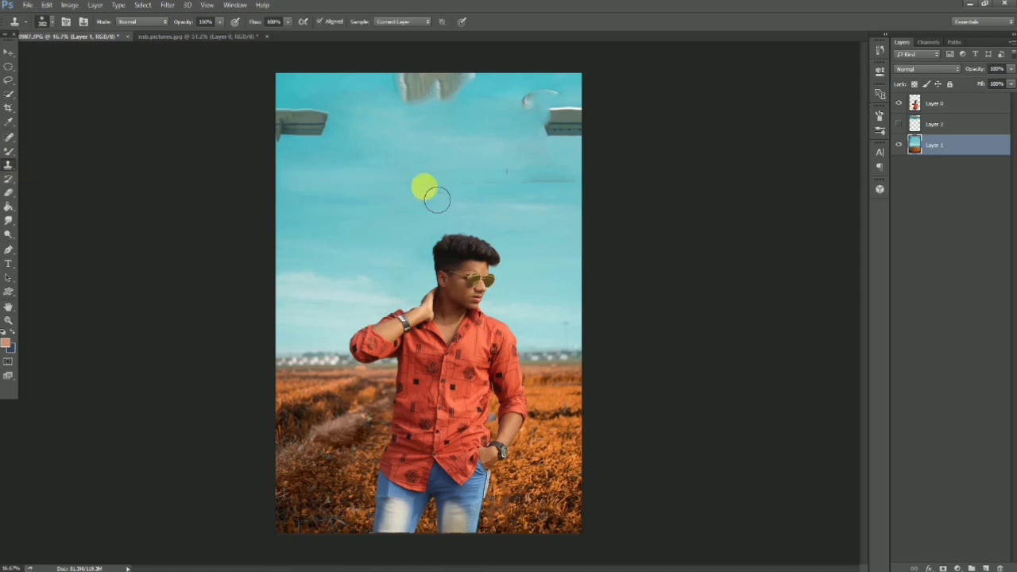
{"action": "left_click_drag", "start_coordinate": [420, 198], "coordinate": [554, 191]}
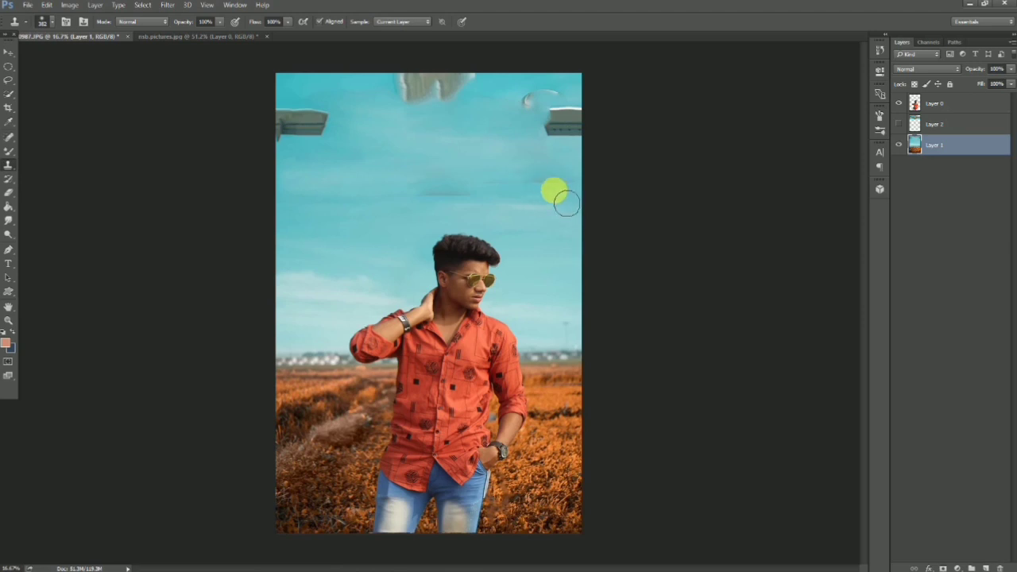
{"action": "left_click", "coordinate": [486, 170]}
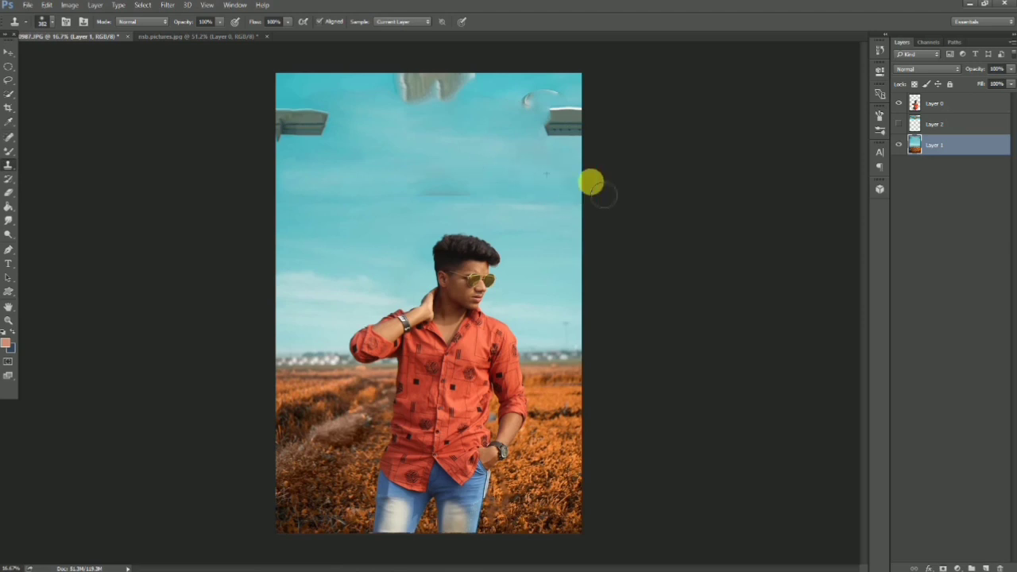
{"action": "mouse_move", "coordinate": [597, 194]}
{"action": "left_mouse_down"}
{"action": "mouse_move", "coordinate": [558, 219]}
{"action": "mouse_move", "coordinate": [612, 190]}
{"action": "mouse_move", "coordinate": [574, 208]}
{"action": "mouse_move", "coordinate": [583, 179]}
{"action": "mouse_move", "coordinate": [502, 214]}
{"action": "mouse_move", "coordinate": [341, 207]}
{"action": "mouse_move", "coordinate": [286, 104]}
{"action": "mouse_move", "coordinate": [320, 141]}
{"action": "mouse_move", "coordinate": [282, 134]}
{"action": "mouse_move", "coordinate": [281, 98]}
{"action": "mouse_move", "coordinate": [281, 141]}
{"action": "left_mouse_up"}
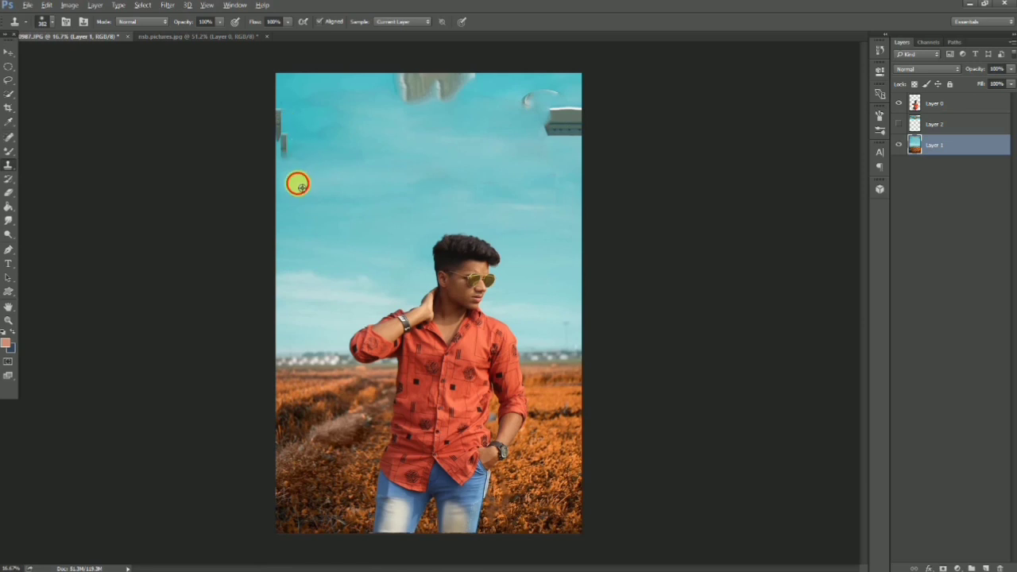
Clone fresh sky samples over the grey wing remnants at the top and the edges.
{"action": "mouse_move", "coordinate": [295, 182]}
{"action": "left_mouse_down"}
{"action": "mouse_move", "coordinate": [287, 113]}
{"action": "mouse_move", "coordinate": [275, 119]}
{"action": "left_mouse_up"}
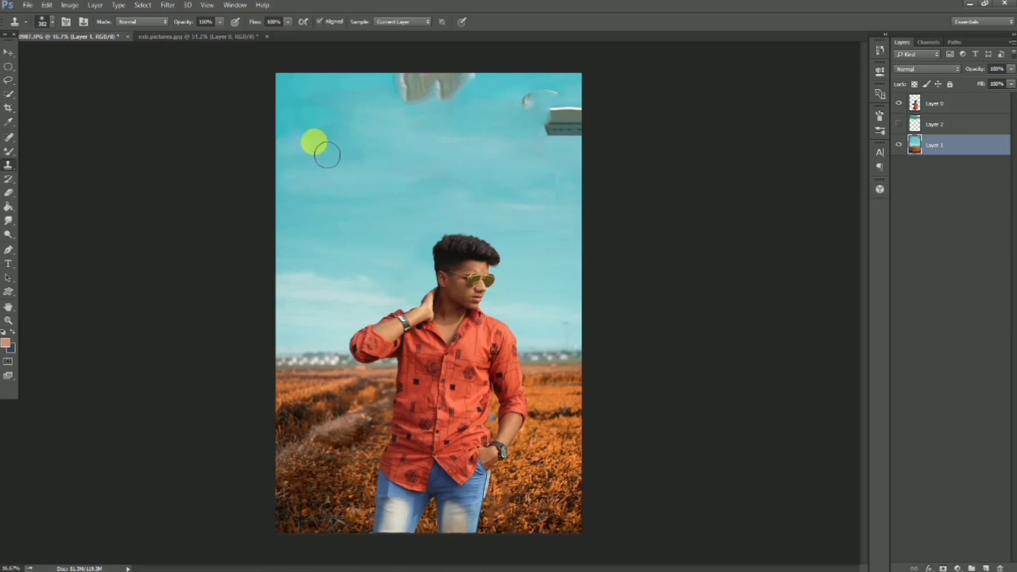
{"action": "left_click", "coordinate": [387, 98], "text": "alt"}
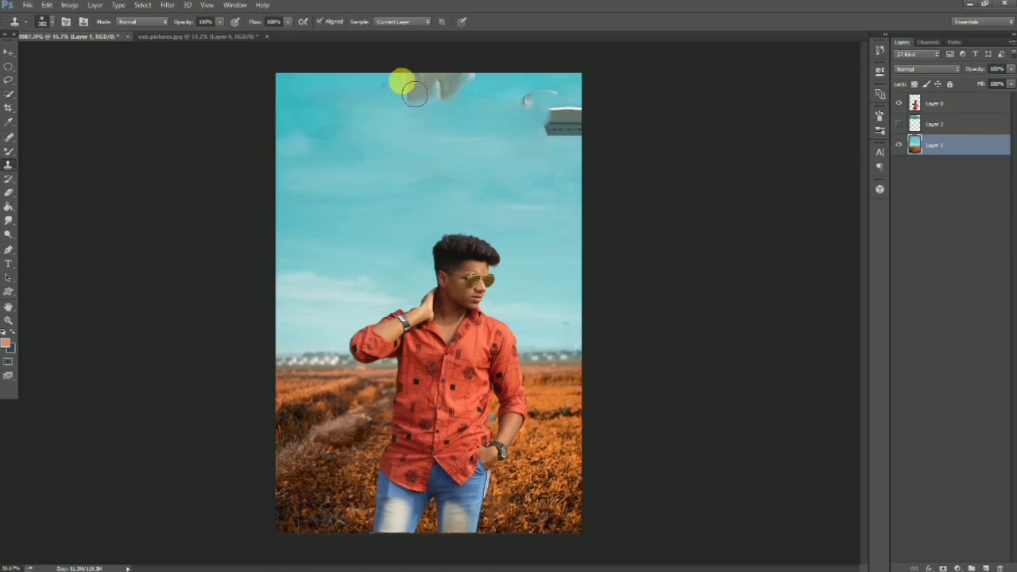
{"action": "mouse_move", "coordinate": [417, 103]}
{"action": "left_mouse_down"}
{"action": "mouse_move", "coordinate": [462, 107]}
{"action": "mouse_move", "coordinate": [445, 86]}
{"action": "mouse_move", "coordinate": [434, 96]}
{"action": "mouse_move", "coordinate": [538, 105]}
{"action": "mouse_move", "coordinate": [538, 114]}
{"action": "left_mouse_up"}
{"action": "left_click", "coordinate": [493, 83], "text": "alt"}
{"action": "left_click", "coordinate": [395, 91], "text": "alt"}
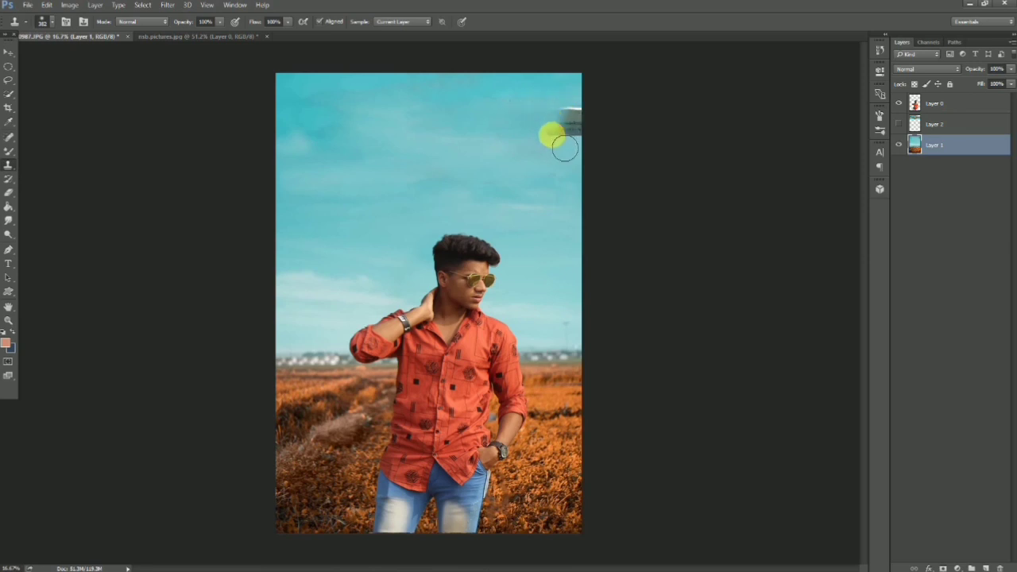
{"action": "left_click_drag", "start_coordinate": [577, 146], "coordinate": [586, 141]}
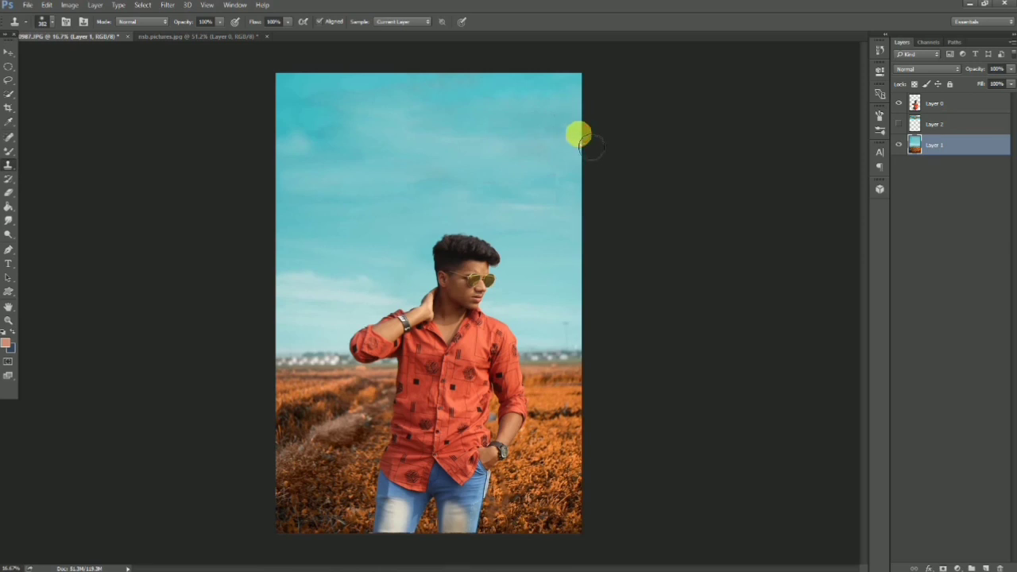
{"action": "left_click", "coordinate": [338, 182], "text": "alt"}
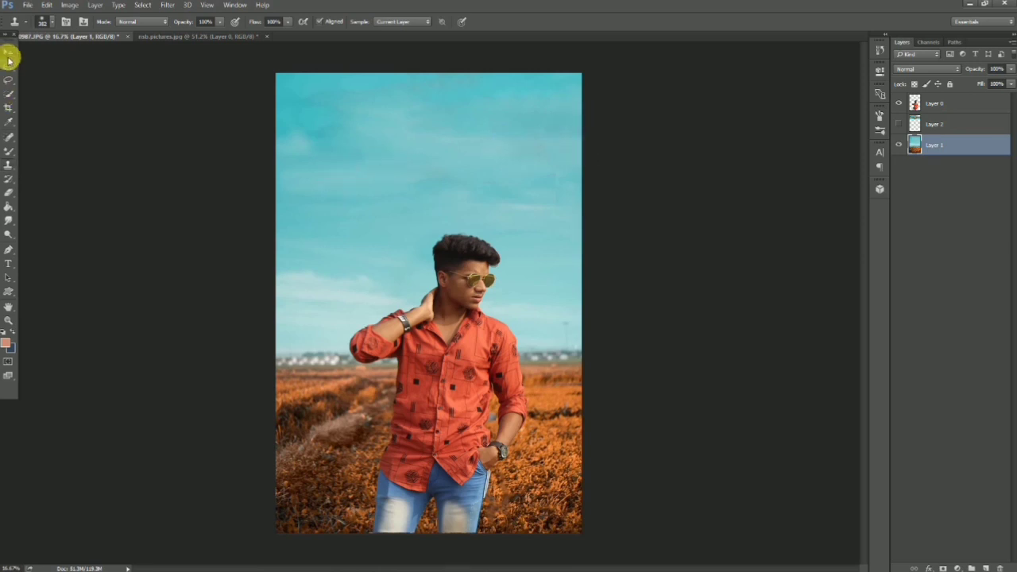
Free-transform the cleared background photo larger, commit it, and make Layer 2 visible again.
{"action": "key", "text": "ctrl+t"}
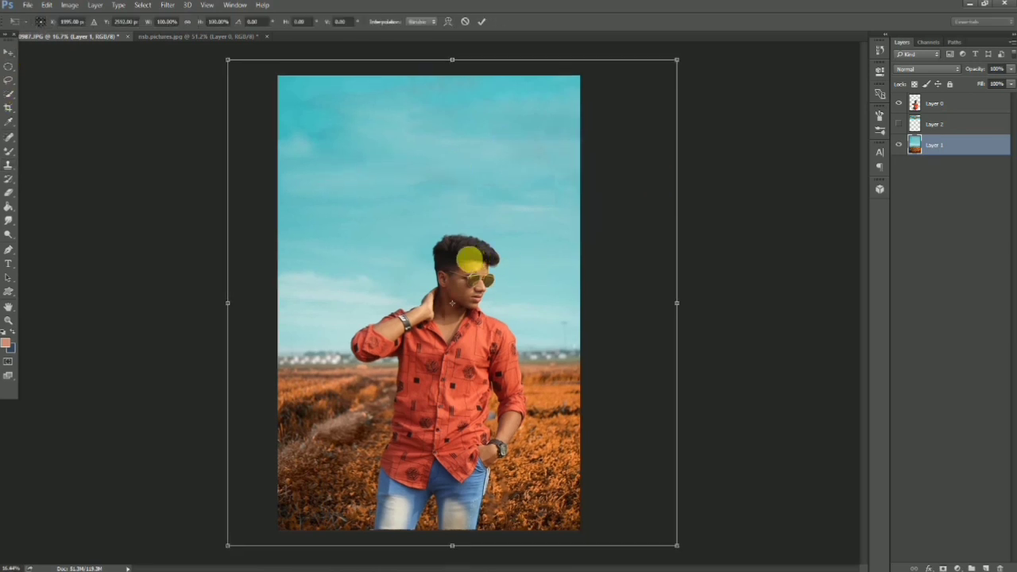
{"action": "key", "text": "ctrl+minus"}
{"action": "mouse_move", "coordinate": [307, 452]}
{"action": "left_mouse_down"}
{"action": "mouse_move", "coordinate": [272, 490]}
{"action": "mouse_move", "coordinate": [236, 503]}
{"action": "left_mouse_up"}
{"action": "left_click_drag", "start_coordinate": [477, 363], "coordinate": [490, 359]}
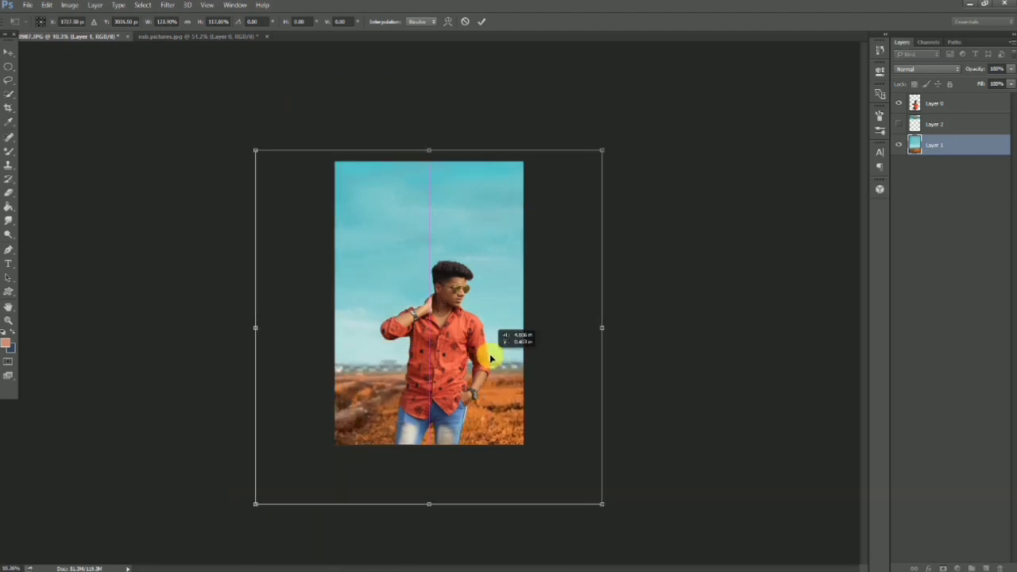
{"action": "key", "text": "ctrl+minus"}
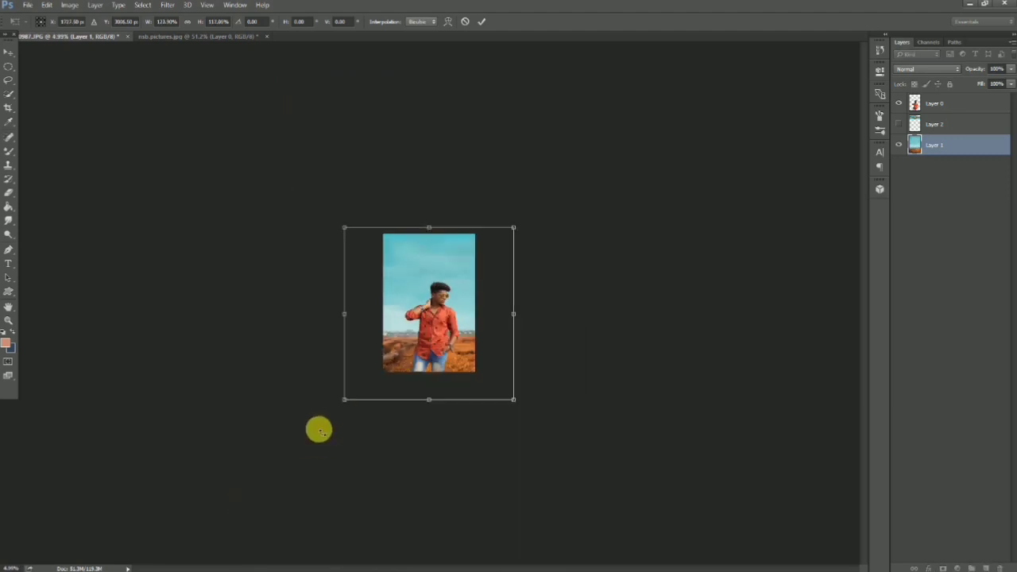
{"action": "left_click_drag", "start_coordinate": [342, 403], "coordinate": [371, 406]}
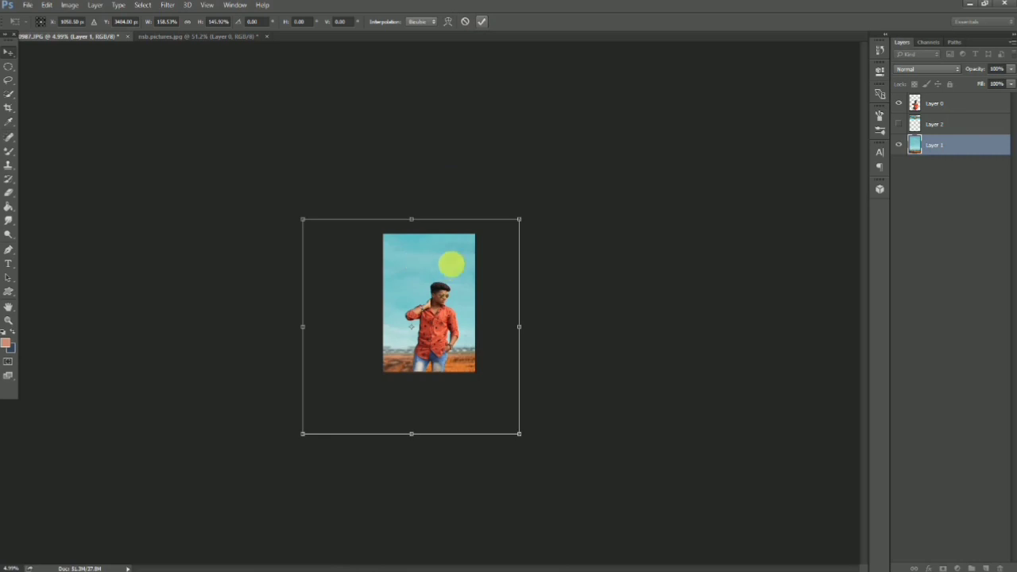
{"action": "key", "text": "Return"}
{"action": "key", "text": "ctrl+plus"}
{"action": "key", "text": "ctrl+plus"}
{"action": "key", "text": "ctrl+plus"}
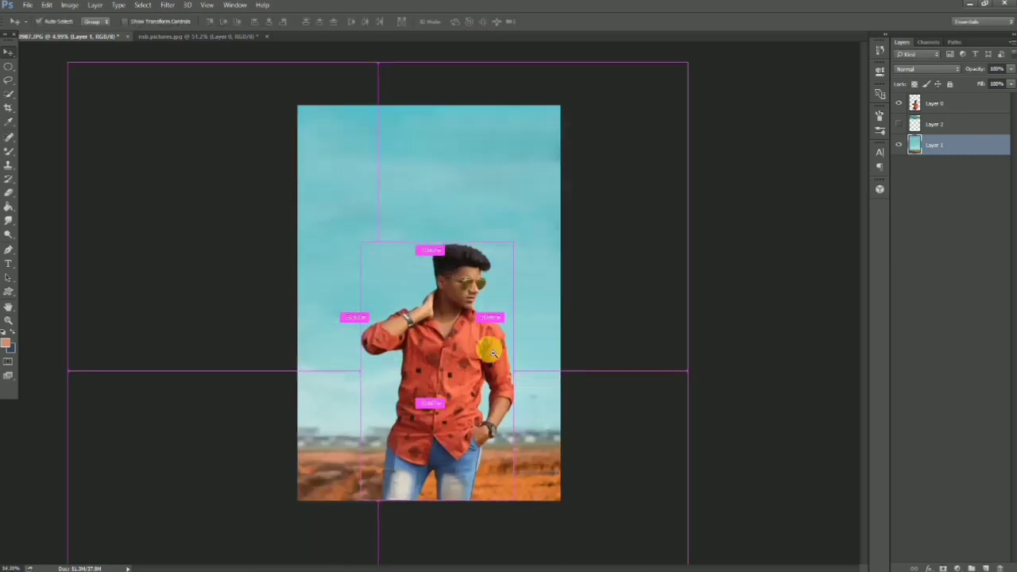
{"action": "left_click", "coordinate": [898, 124]}
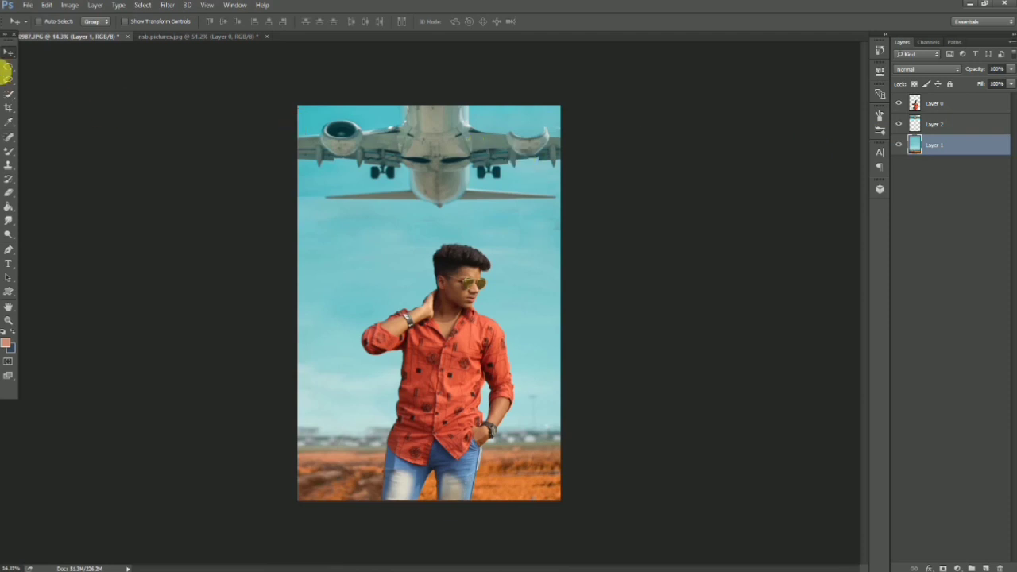
{"action": "key", "text": "ctrl+plus"}
{"action": "key", "text": "ctrl+minus"}
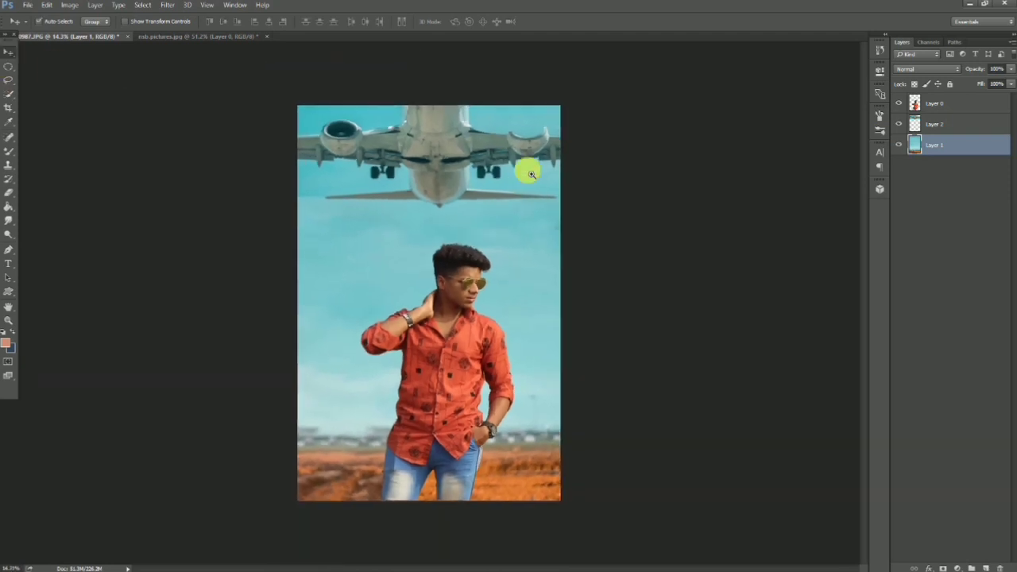
{"action": "left_click", "coordinate": [920, 127]}
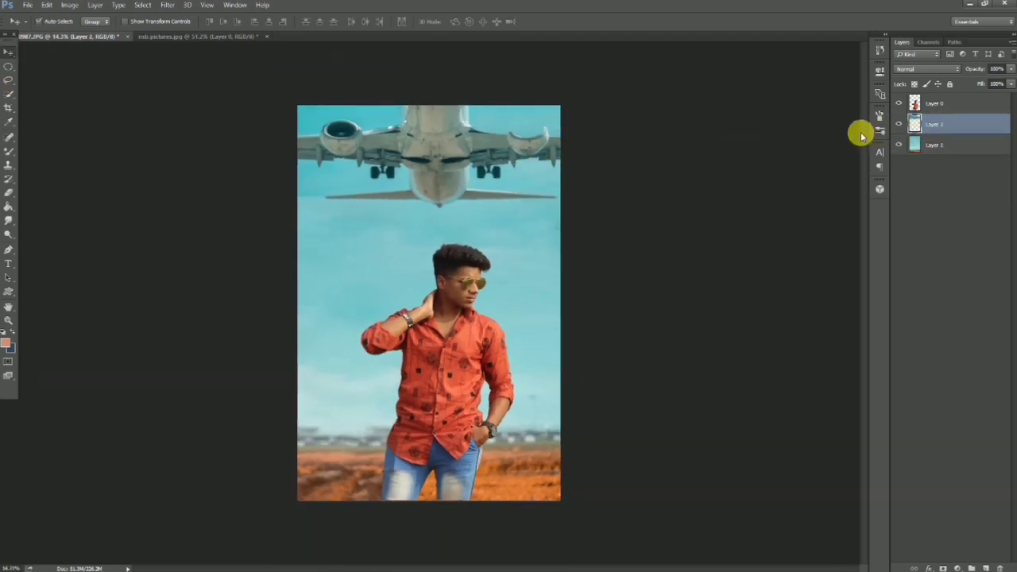
{"action": "key", "text": "ctrl+t"}
{"action": "left_click_drag", "start_coordinate": [296, 205], "coordinate": [258, 235]}
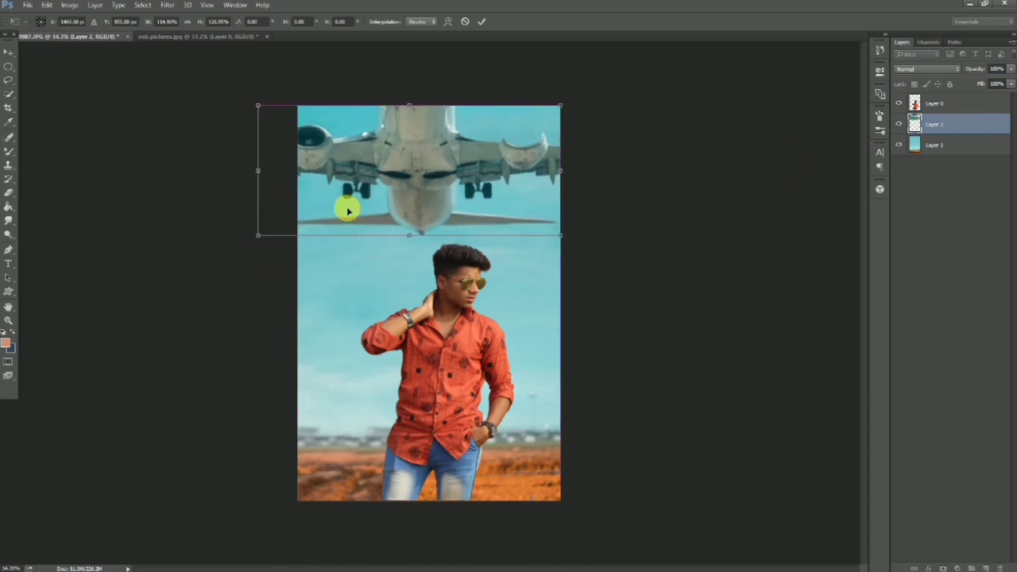
{"action": "left_click_drag", "start_coordinate": [348, 211], "coordinate": [362, 208]}
{"action": "left_click_drag", "start_coordinate": [404, 209], "coordinate": [363, 209]}
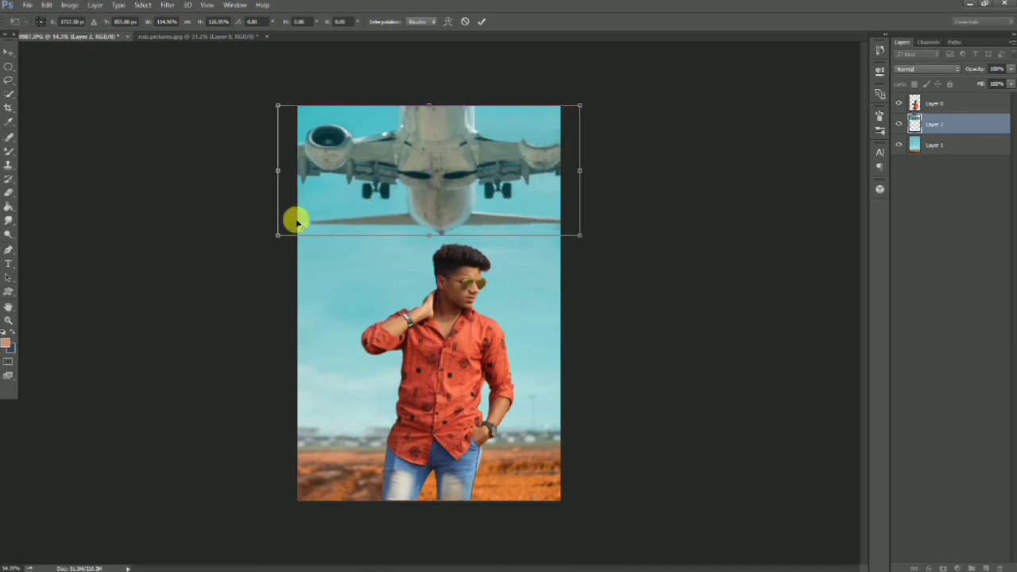
{"action": "left_click", "coordinate": [7, 51]}
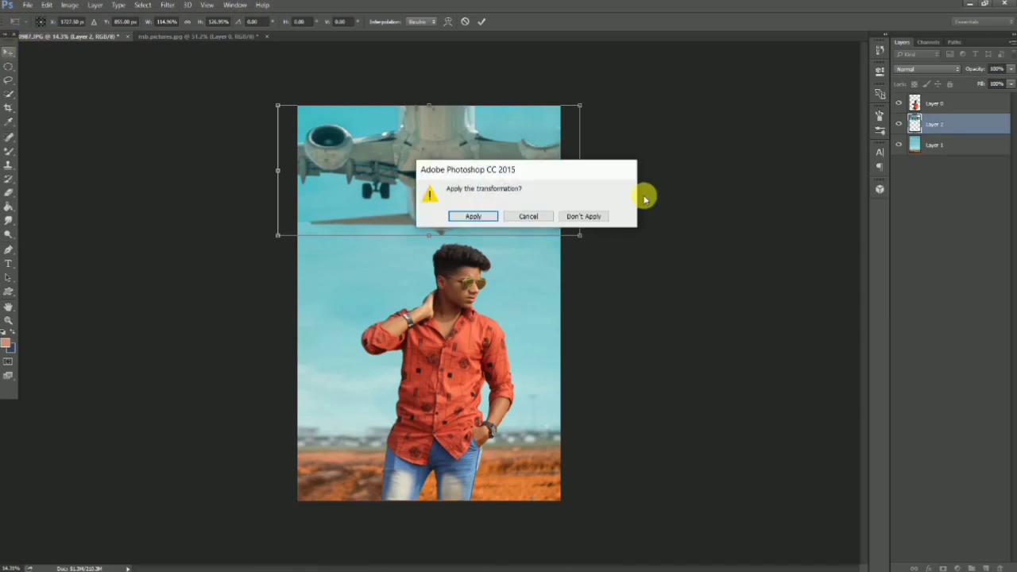
{"action": "left_click", "coordinate": [583, 216]}
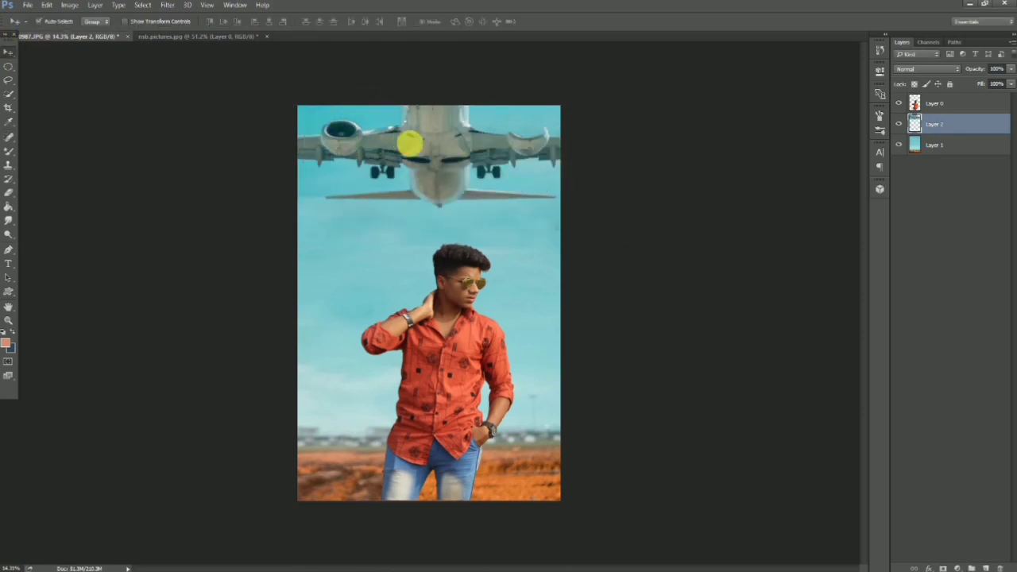
{"action": "scroll", "coordinate": [408, 141], "scroll_direction": "up", "scroll_amount": 2}
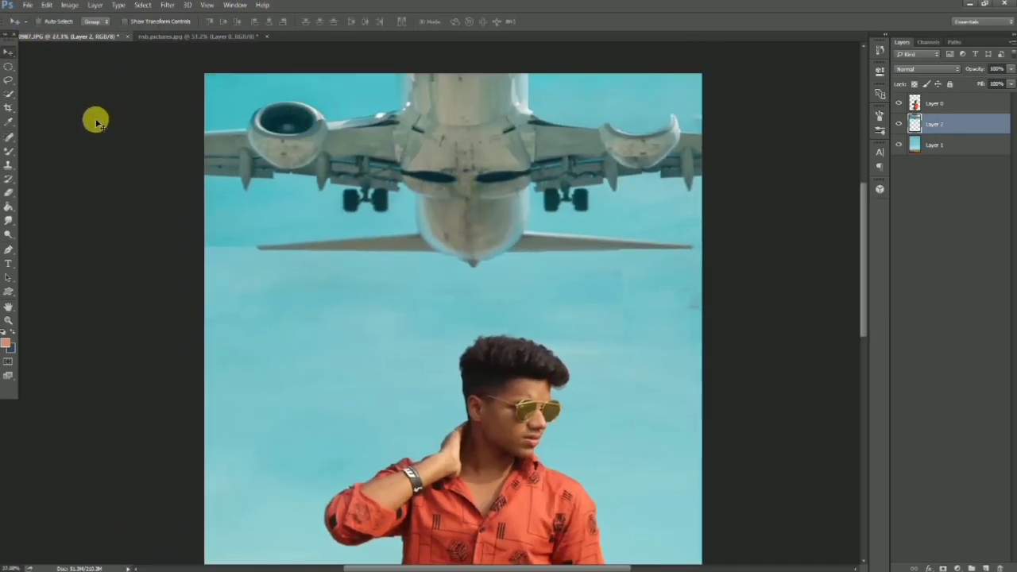
Draw an elliptical selection around the left engine intake and copy it to a new layer.
{"action": "left_click", "coordinate": [8, 68]}
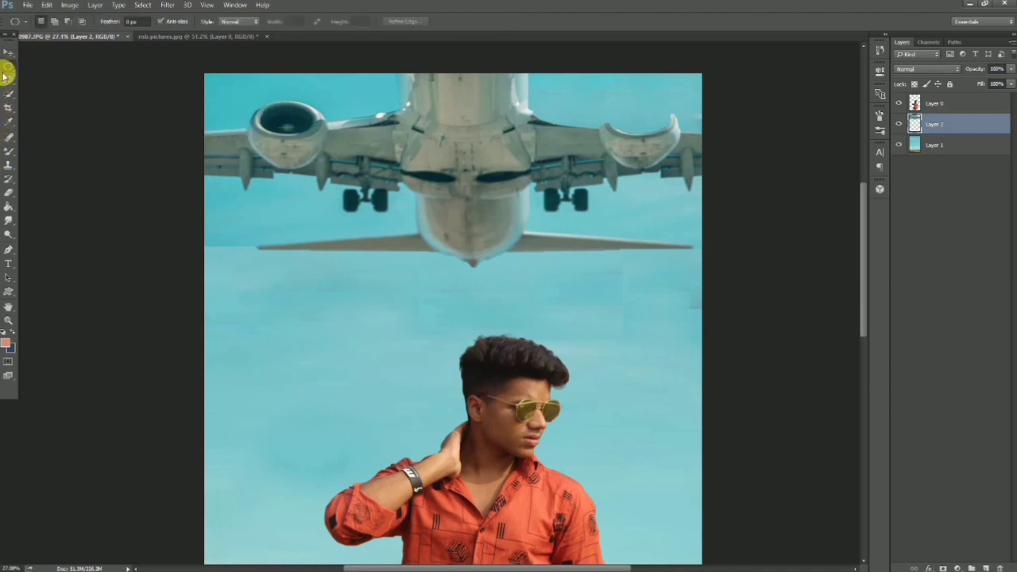
{"action": "right_click", "coordinate": [6, 74]}
{"action": "left_click", "coordinate": [32, 74]}
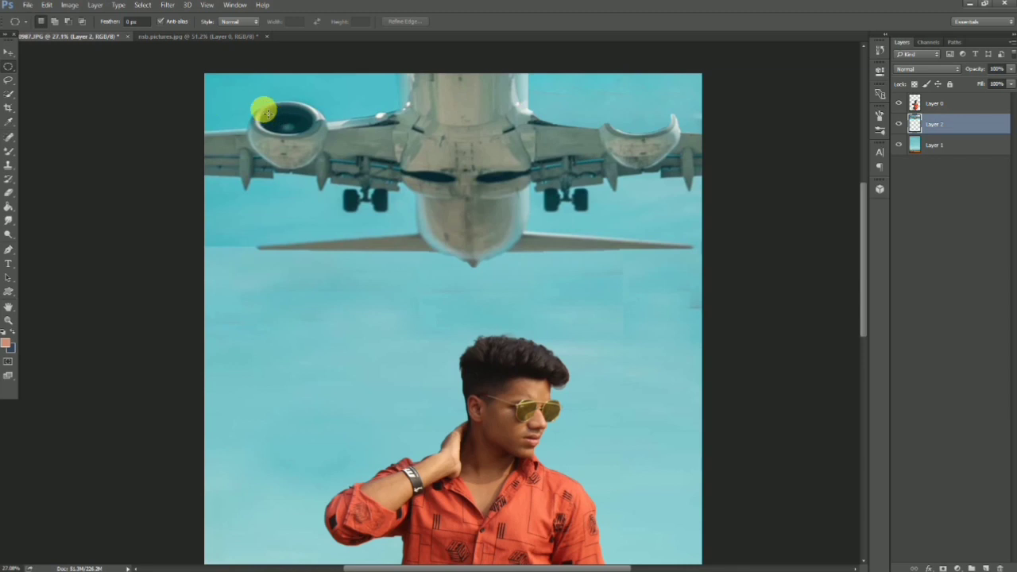
{"action": "left_click_drag", "start_coordinate": [266, 114], "coordinate": [323, 147]}
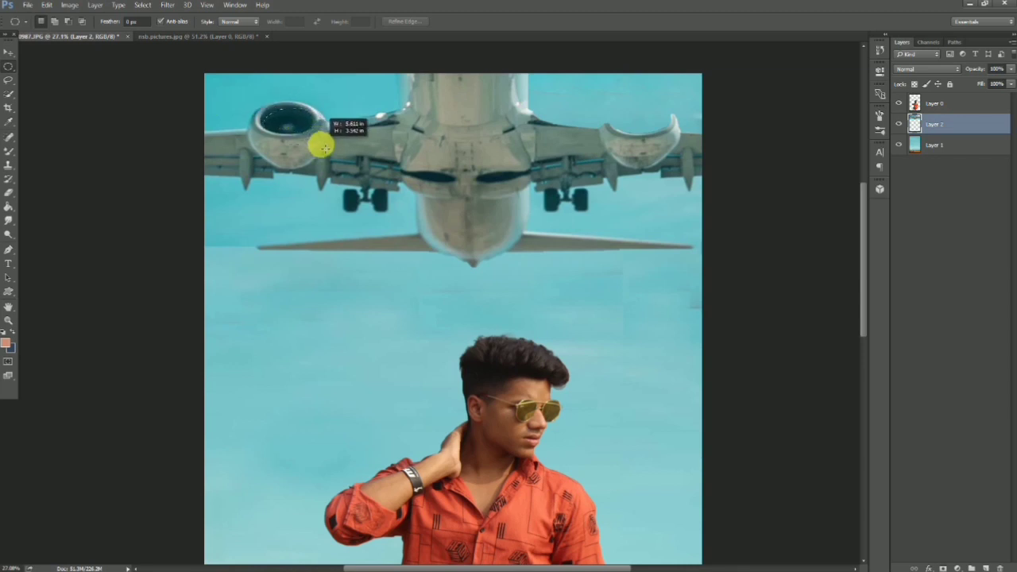
{"action": "left_click_drag", "start_coordinate": [280, 128], "coordinate": [279, 118]}
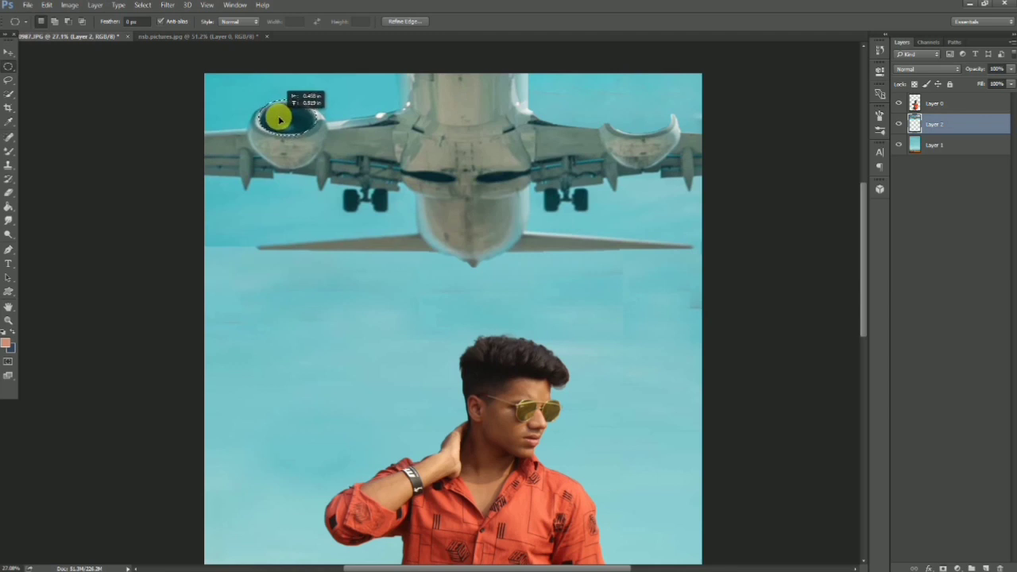
{"action": "right_click", "coordinate": [278, 117]}
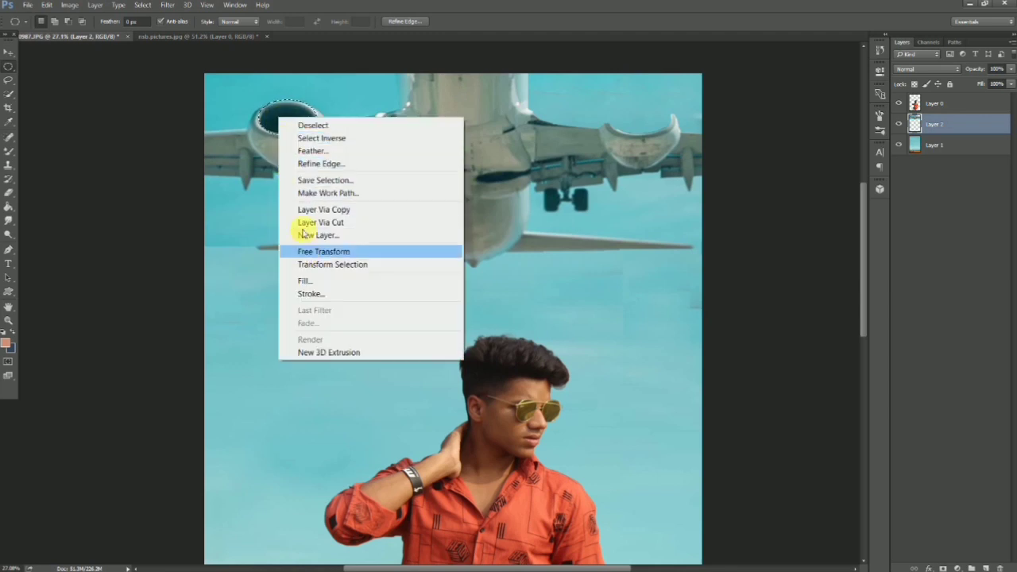
{"action": "left_click", "coordinate": [310, 209]}
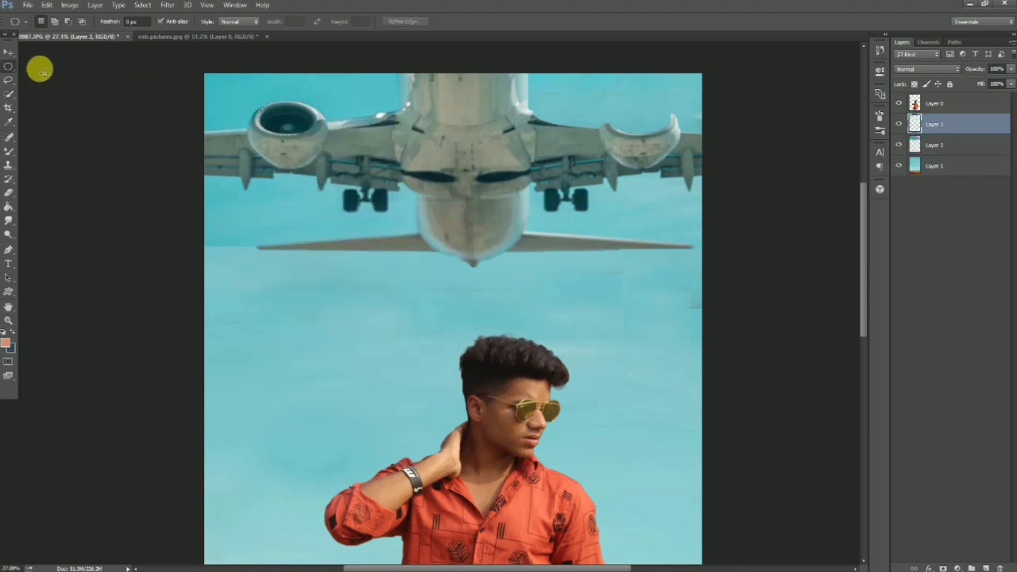
Move the intake copy onto the right engine and scale it up about 113%.
{"action": "left_click", "coordinate": [8, 52]}
{"action": "mouse_move", "coordinate": [277, 111]}
{"action": "left_mouse_down"}
{"action": "mouse_move", "coordinate": [663, 129]}
{"action": "mouse_move", "coordinate": [636, 133]}
{"action": "left_mouse_up"}
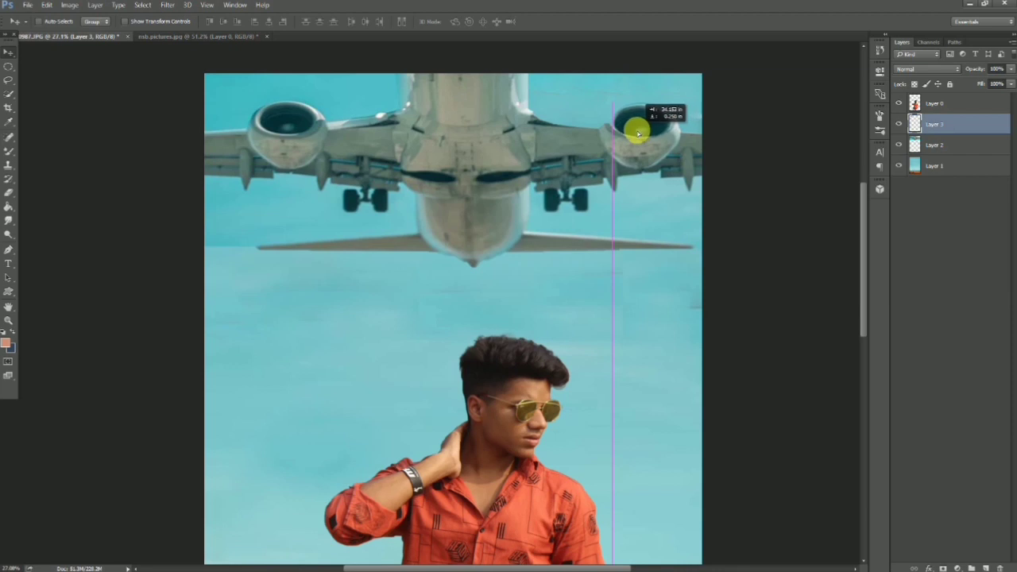
{"action": "key", "text": "ctrl+t"}
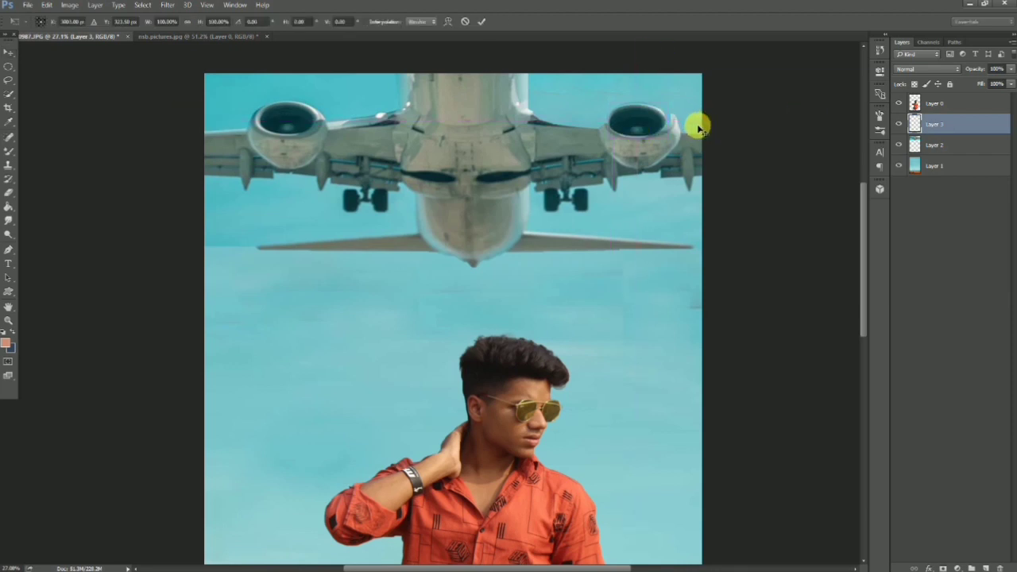
{"action": "left_click_drag", "start_coordinate": [667, 102], "coordinate": [673, 96]}
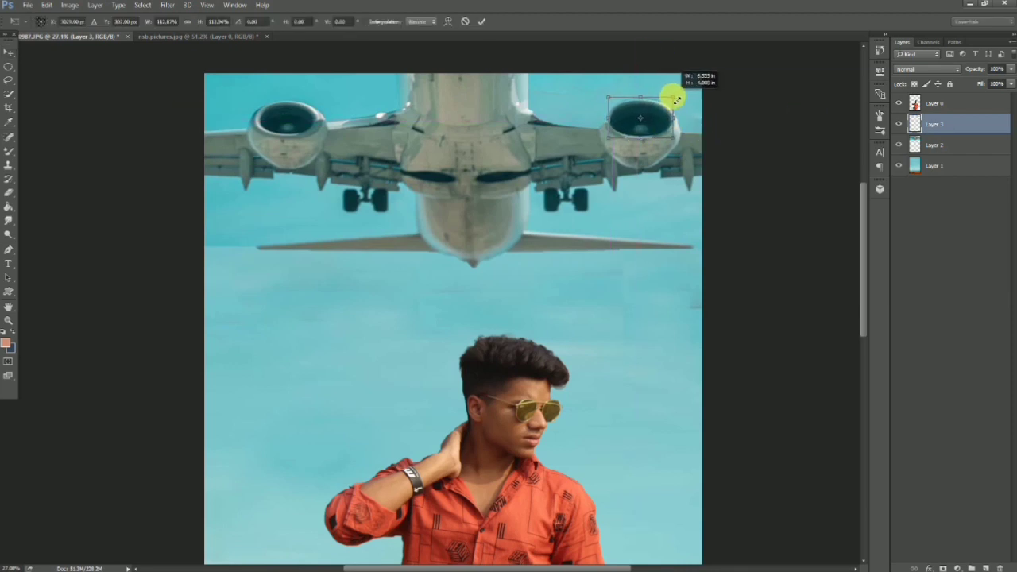
{"action": "left_click", "coordinate": [481, 22]}
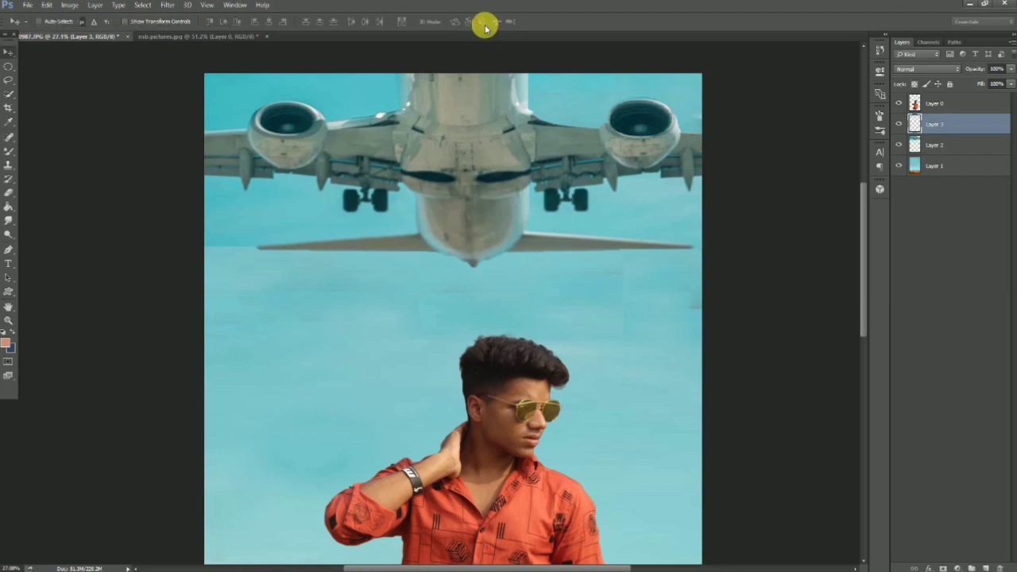
{"action": "scroll", "coordinate": [503, 168], "scroll_direction": "down", "scroll_amount": 1}
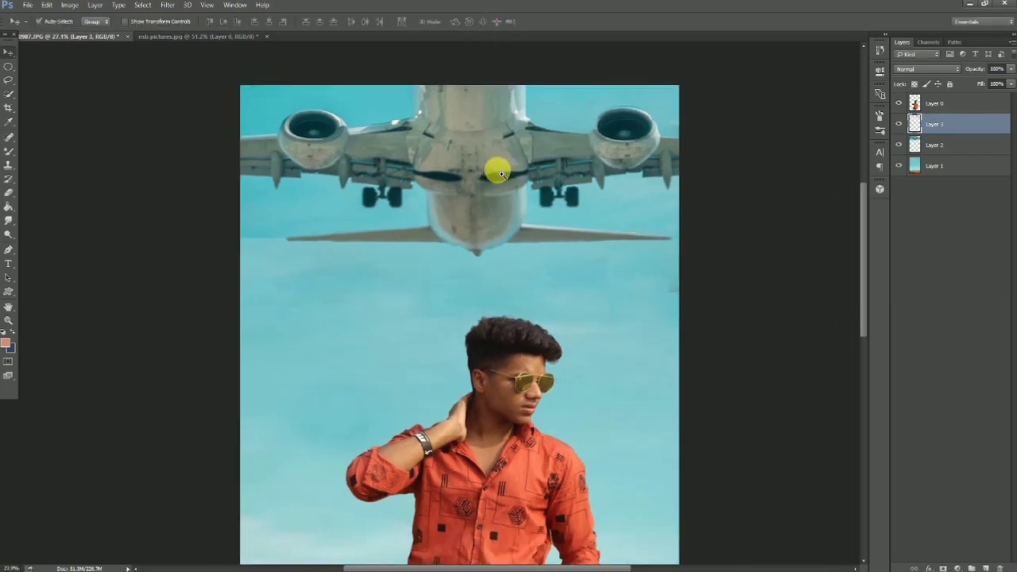
{"action": "scroll", "coordinate": [504, 169], "scroll_direction": "up", "scroll_amount": 2}
{"action": "scroll", "coordinate": [504, 174], "scroll_direction": "up", "scroll_amount": 1}
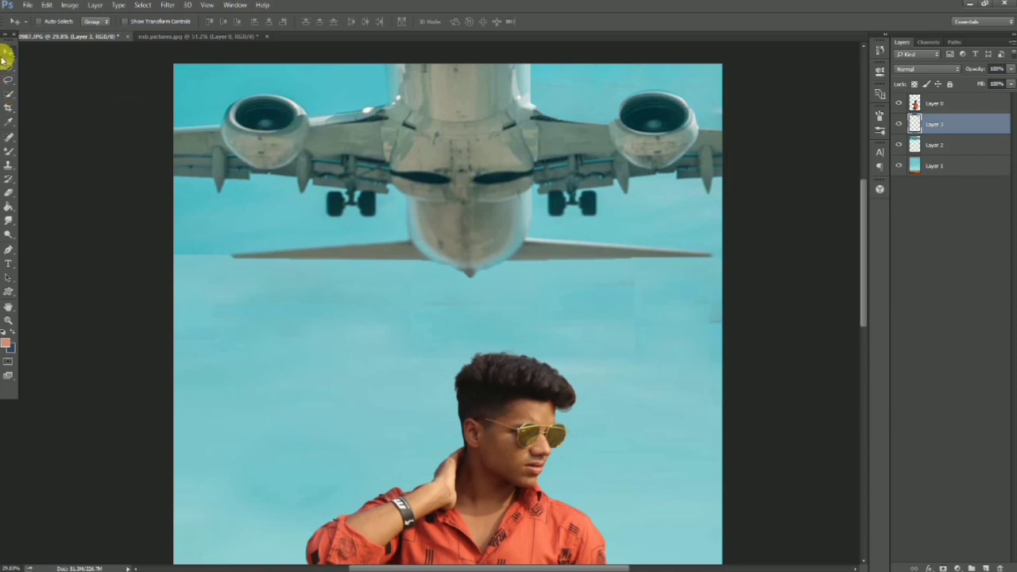
{"action": "scroll", "coordinate": [345, 204], "scroll_direction": "down", "scroll_amount": 2}
{"action": "scroll", "coordinate": [329, 204], "scroll_direction": "down", "scroll_amount": 1}
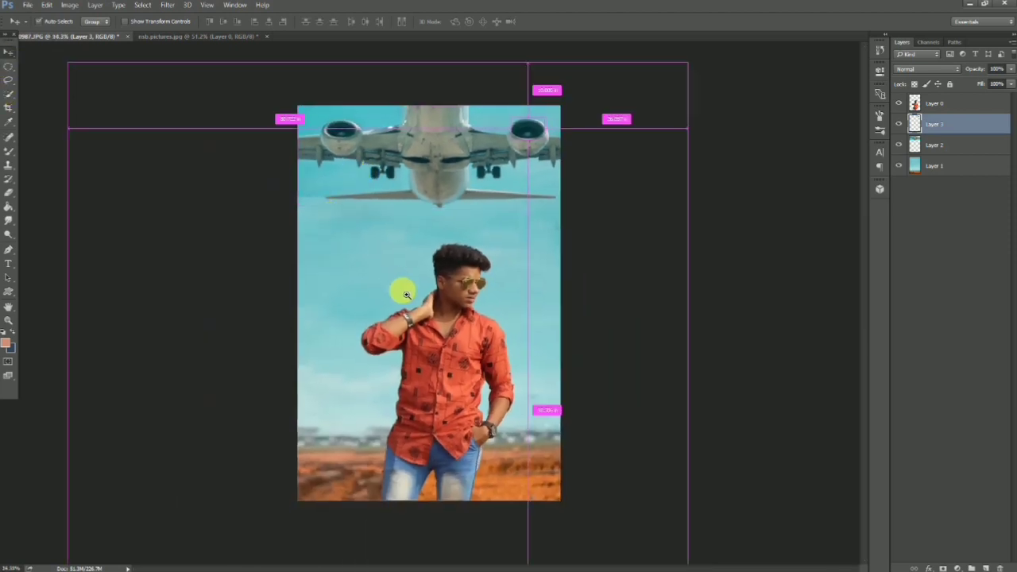
Merge the engine copy down twice, leaving two layers, and select Layer 0 with the man.
{"action": "right_click", "coordinate": [939, 128]}
{"action": "left_click", "coordinate": [698, 470]}
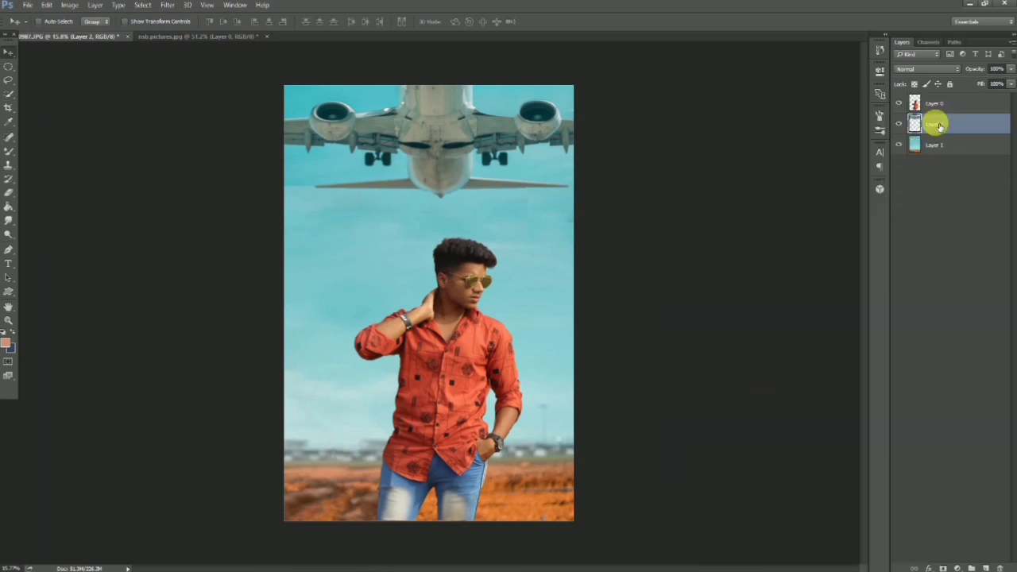
{"action": "right_click", "coordinate": [936, 121]}
{"action": "left_click", "coordinate": [691, 470]}
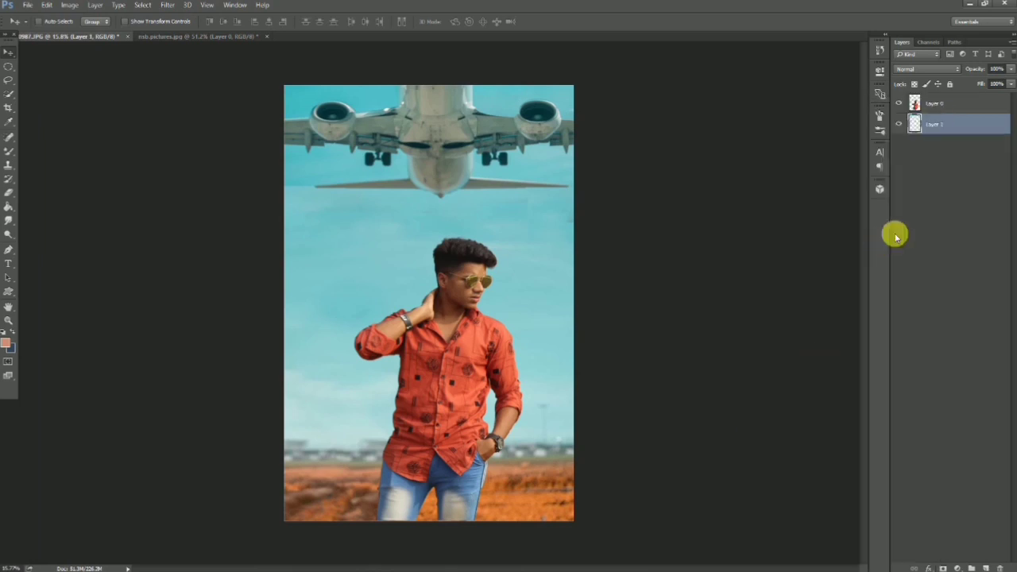
{"action": "left_click", "coordinate": [945, 103]}
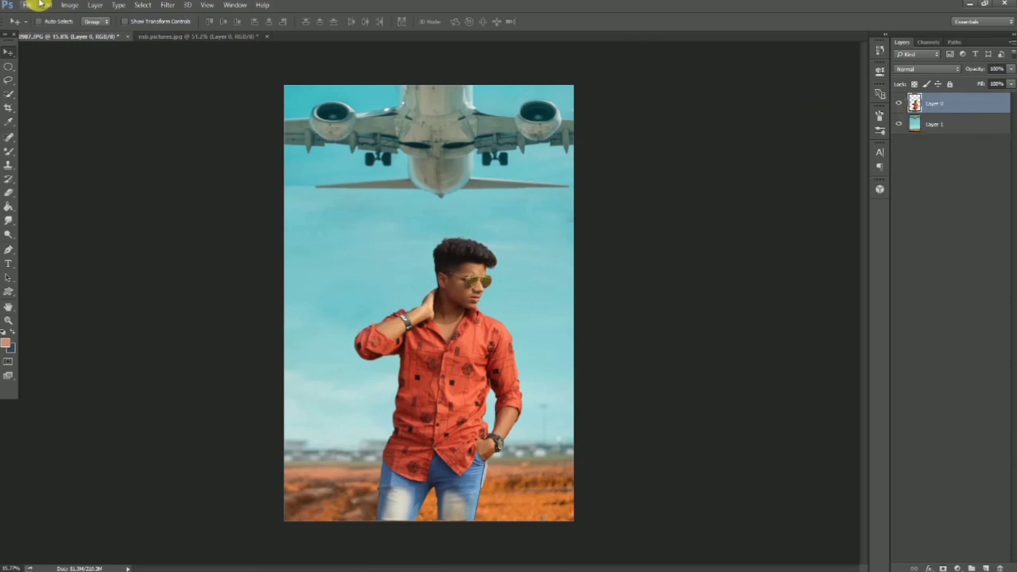
Cancel Adaptive Wide Angle, then launch the Camera Raw filter with Shift+Ctrl+A.
{"action": "left_click", "coordinate": [170, 4]}
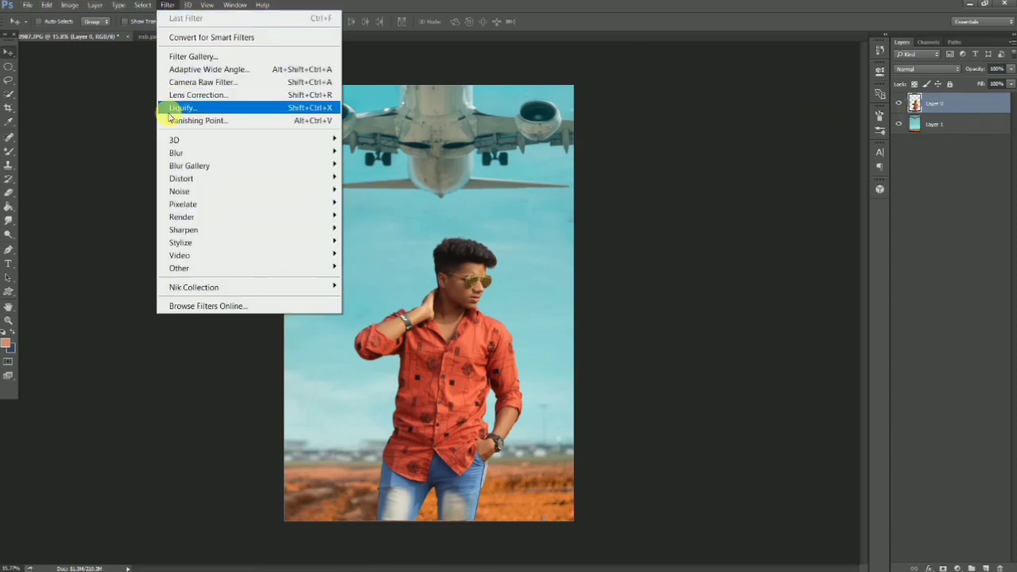
{"action": "left_click", "coordinate": [190, 70]}
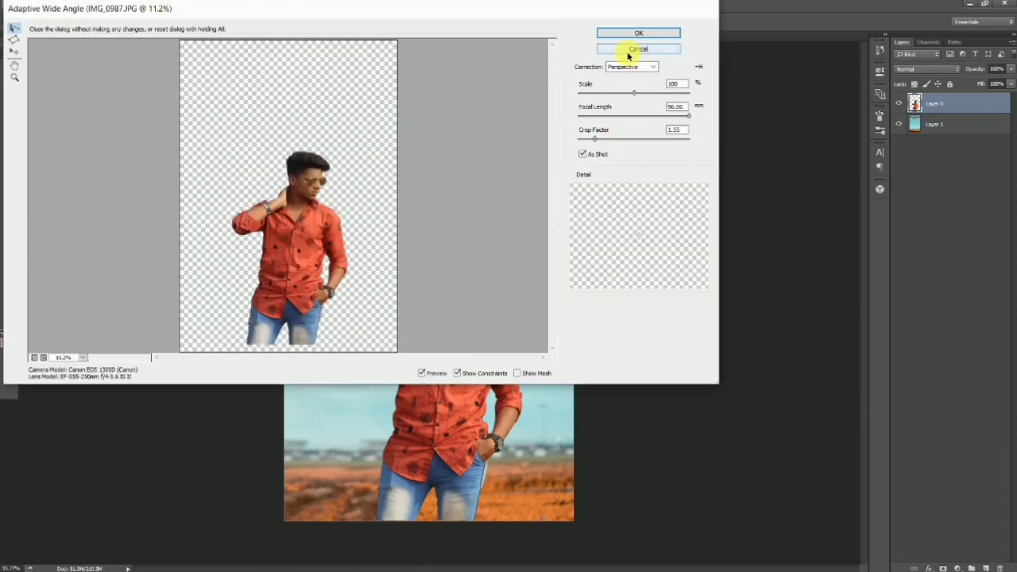
{"action": "left_click", "coordinate": [620, 51]}
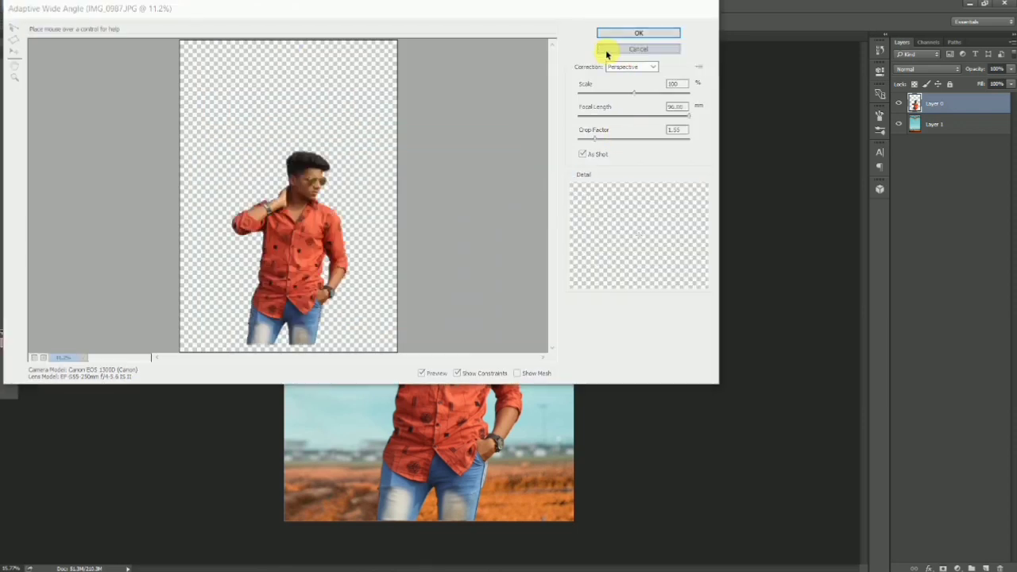
{"action": "left_click", "coordinate": [167, 5]}
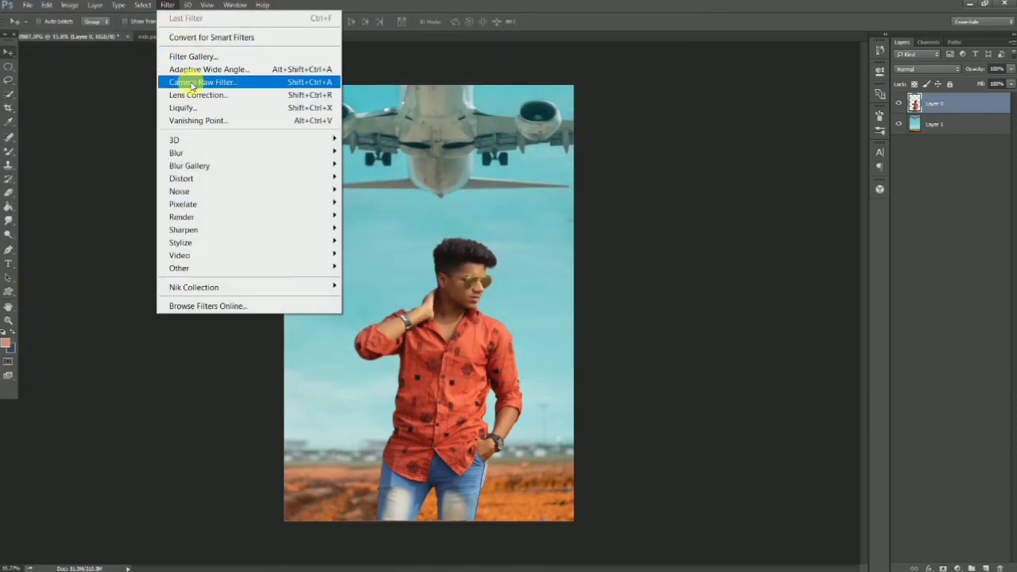
{"action": "key", "text": "Escape"}
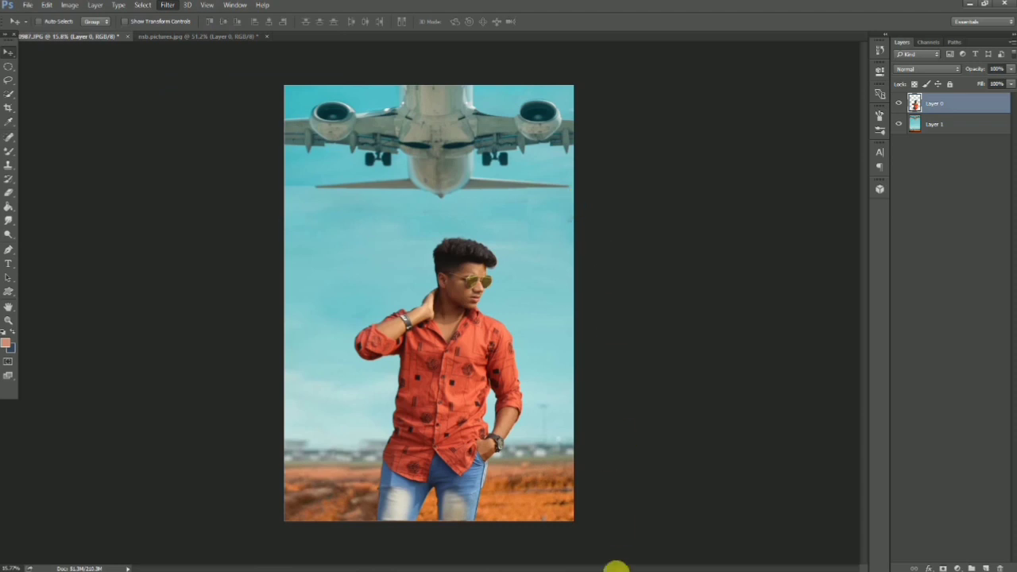
{"action": "key", "text": "ctrl+shift+a"}
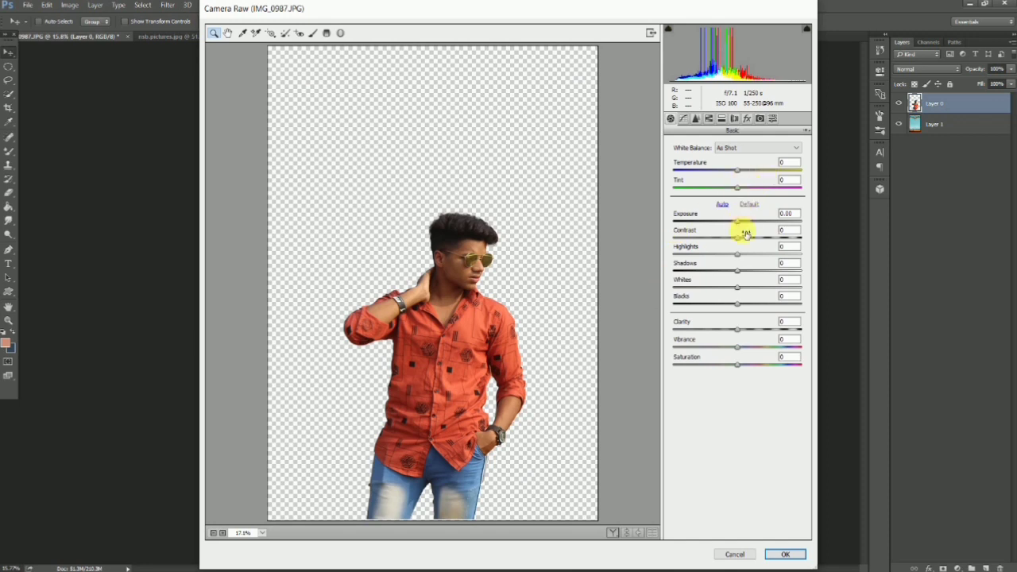
Raise Exposure to +0.50 and brighten the orange luminance of the shirt.
{"action": "left_click_drag", "start_coordinate": [738, 223], "coordinate": [741, 224]}
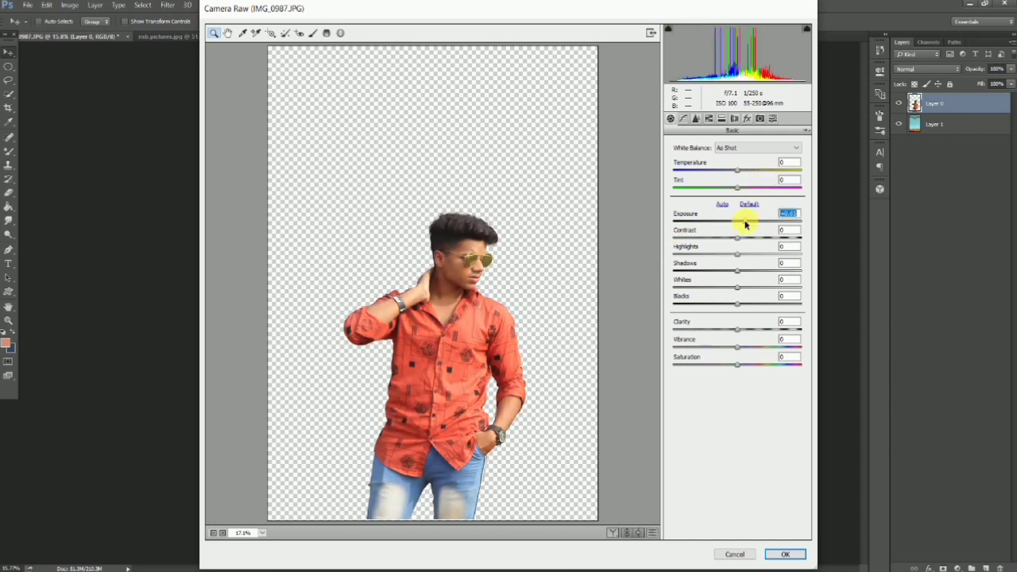
{"action": "left_click", "coordinate": [708, 118]}
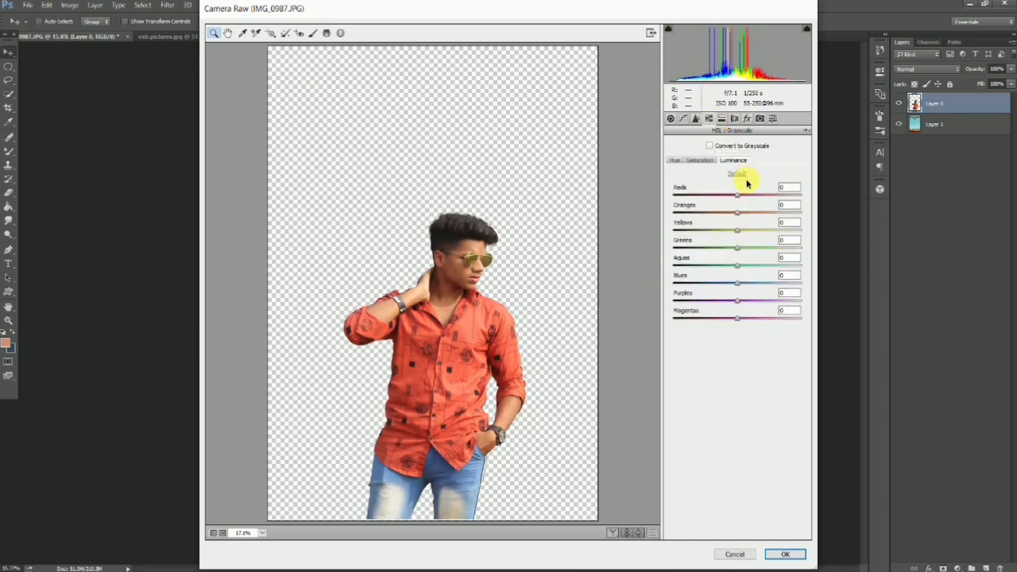
{"action": "left_click", "coordinate": [763, 213]}
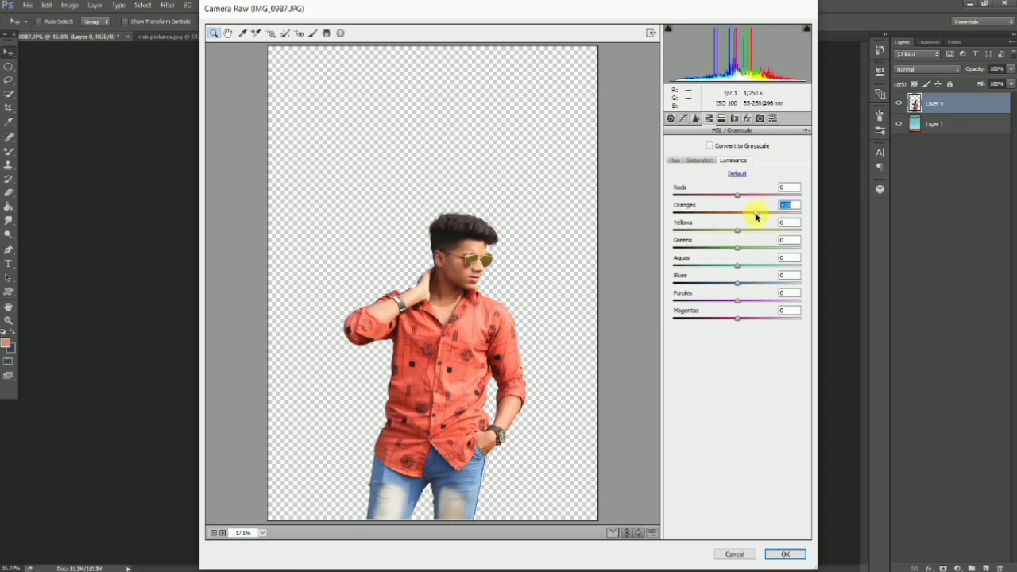
{"action": "left_click", "coordinate": [672, 120]}
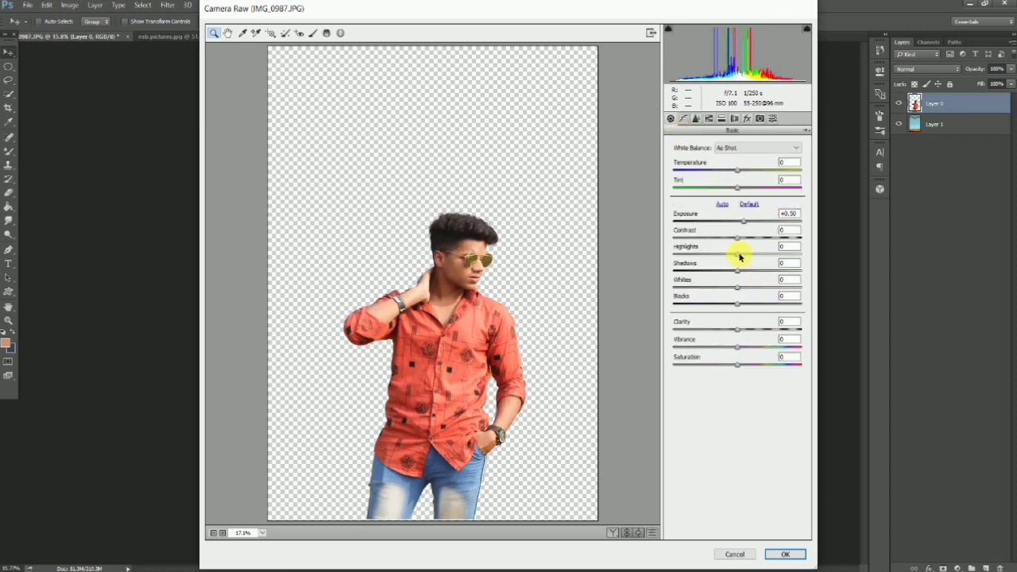
Set Highlights -75, Shadows -19, Whites -23, Blacks +18, Clarity +13 and Vibrance +40.
{"action": "left_click_drag", "start_coordinate": [708, 256], "coordinate": [688, 254]}
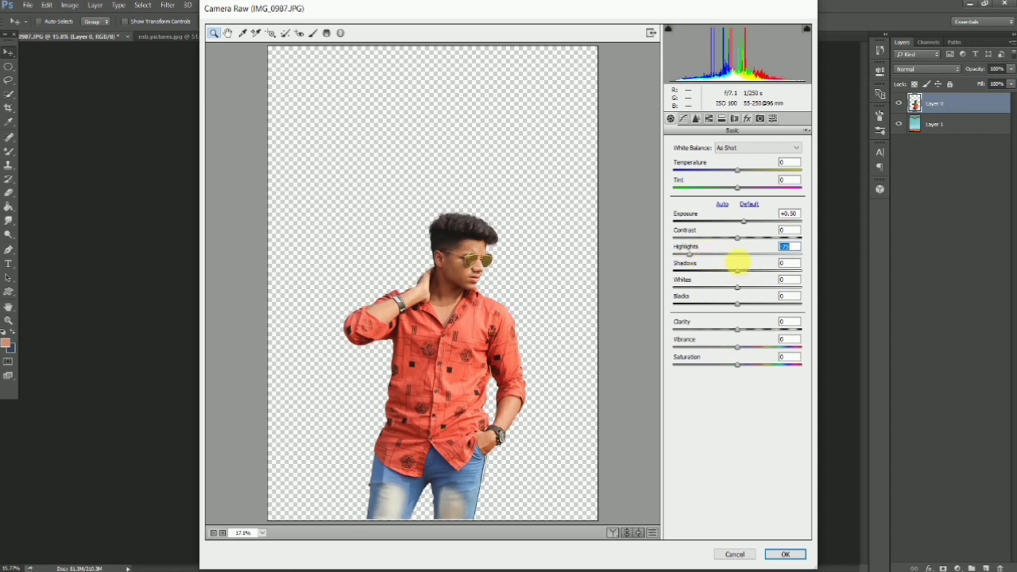
{"action": "left_click_drag", "start_coordinate": [742, 285], "coordinate": [708, 278]}
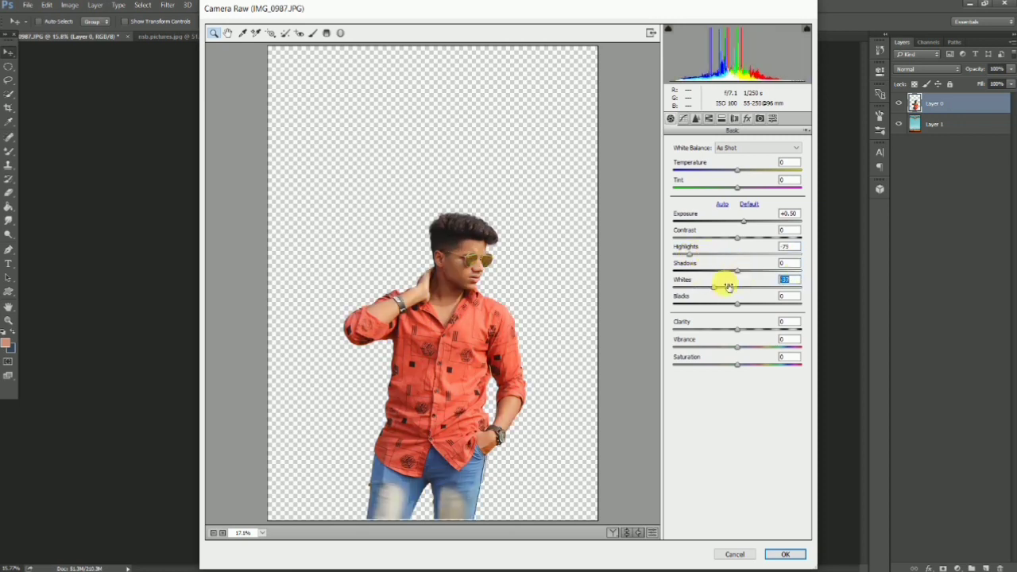
{"action": "left_click", "coordinate": [723, 271]}
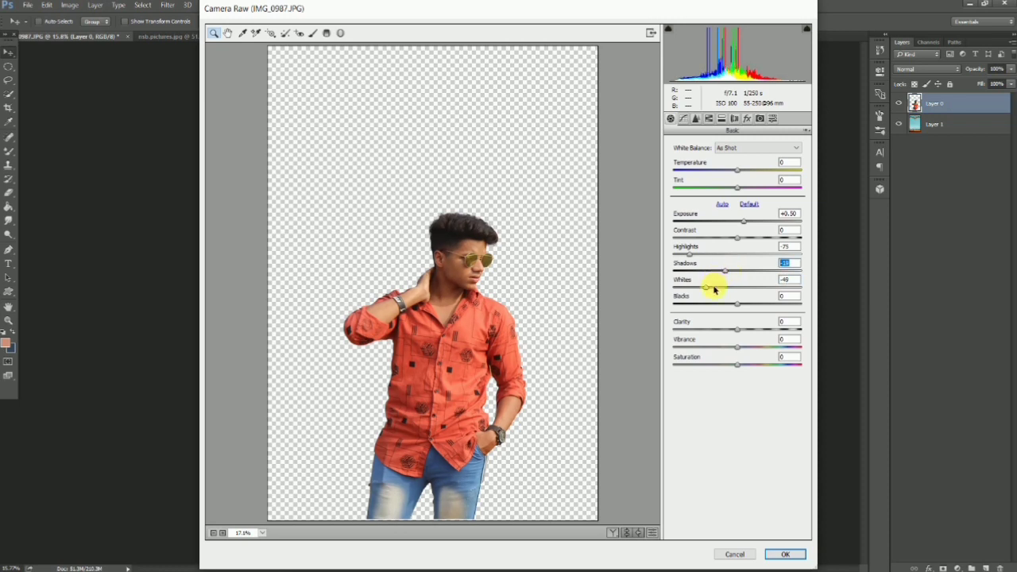
{"action": "left_click_drag", "start_coordinate": [714, 291], "coordinate": [724, 284]}
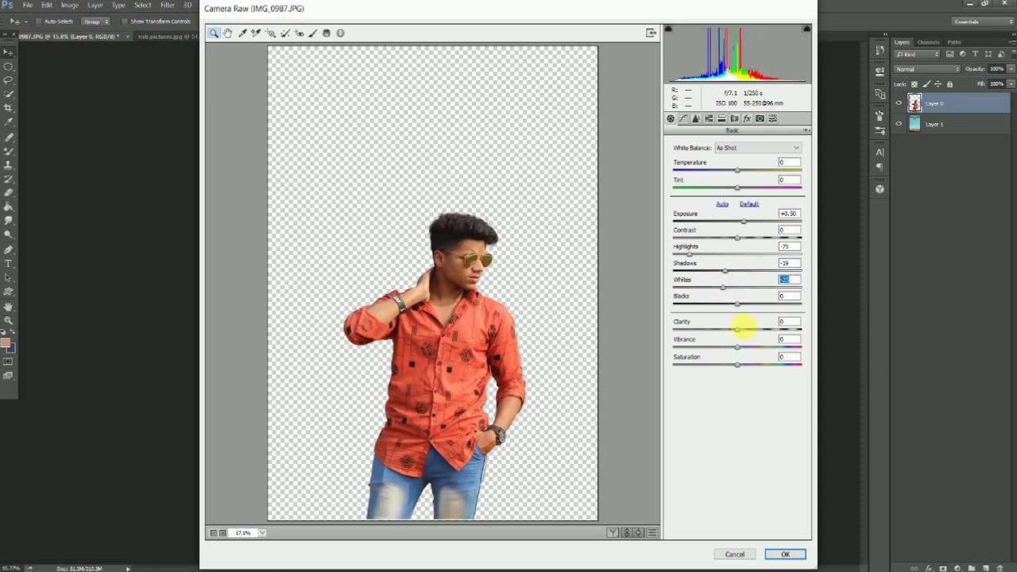
{"action": "mouse_move", "coordinate": [737, 304]}
{"action": "left_mouse_down"}
{"action": "mouse_move", "coordinate": [756, 302]}
{"action": "mouse_move", "coordinate": [756, 292]}
{"action": "mouse_move", "coordinate": [726, 297]}
{"action": "mouse_move", "coordinate": [783, 304]}
{"action": "mouse_move", "coordinate": [749, 306]}
{"action": "left_mouse_up"}
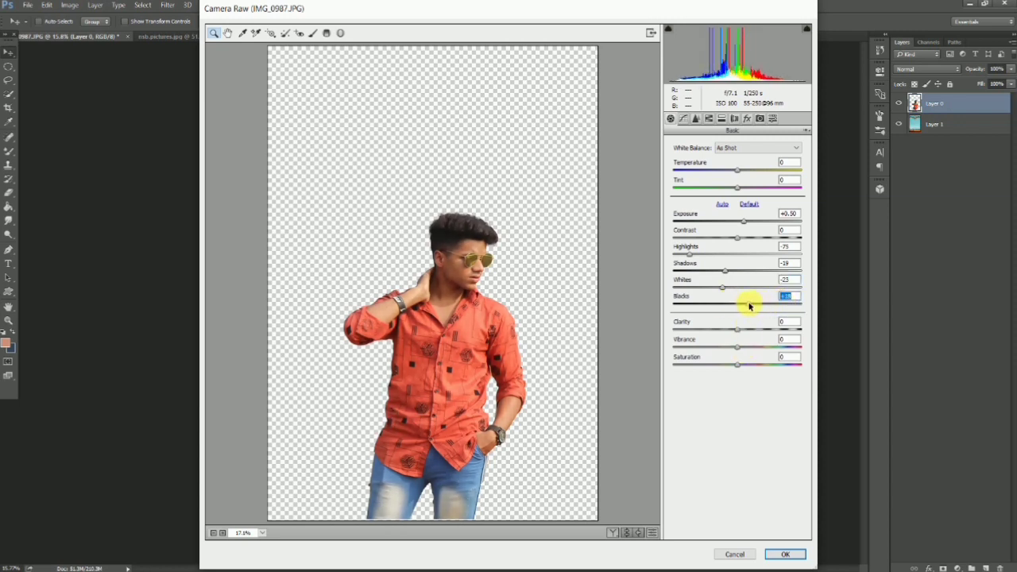
{"action": "left_click", "coordinate": [746, 331]}
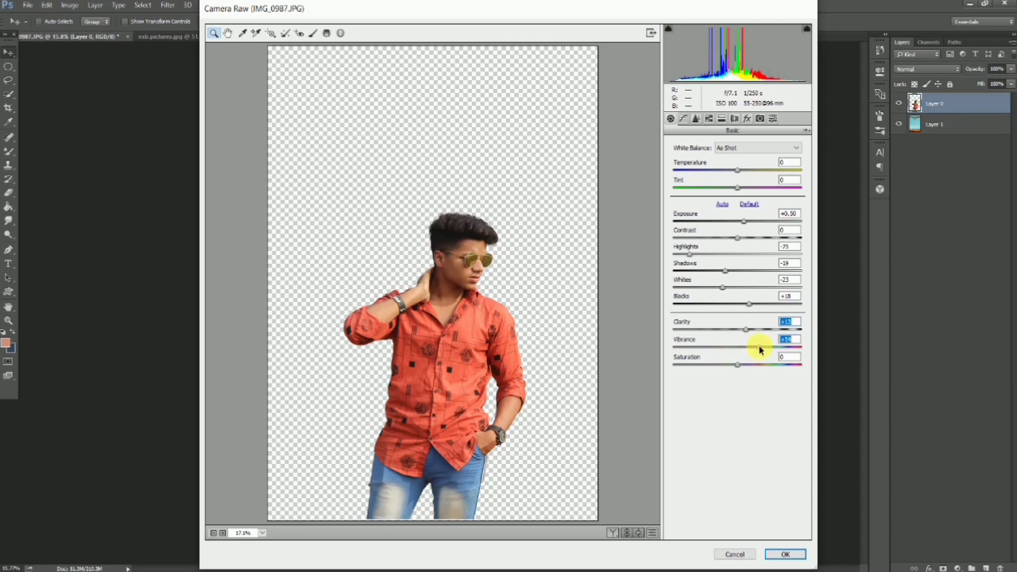
{"action": "mouse_move", "coordinate": [759, 350]}
{"action": "left_mouse_down"}
{"action": "mouse_move", "coordinate": [779, 363]}
{"action": "mouse_move", "coordinate": [740, 366]}
{"action": "left_mouse_up"}
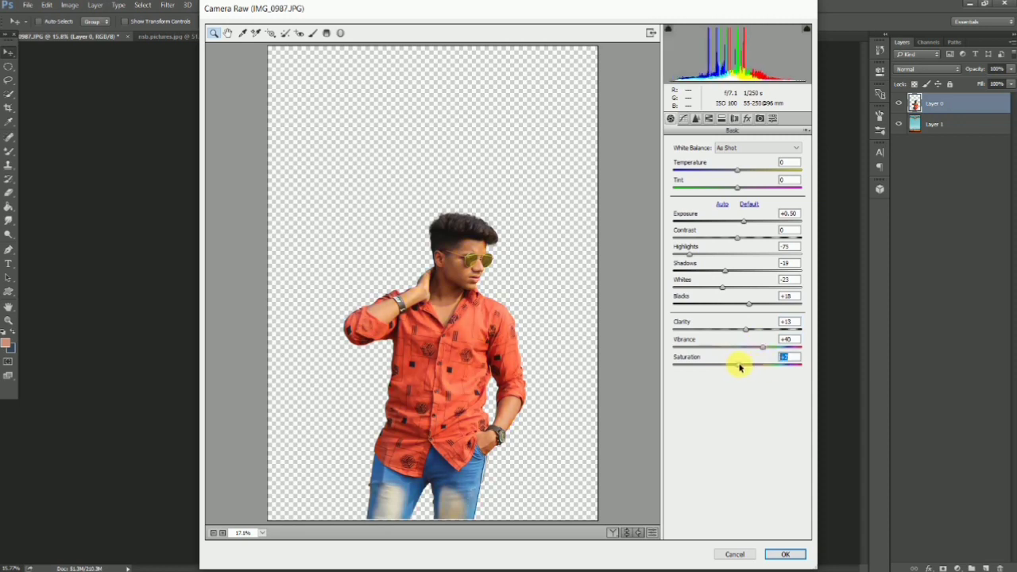
{"action": "left_click", "coordinate": [696, 118]}
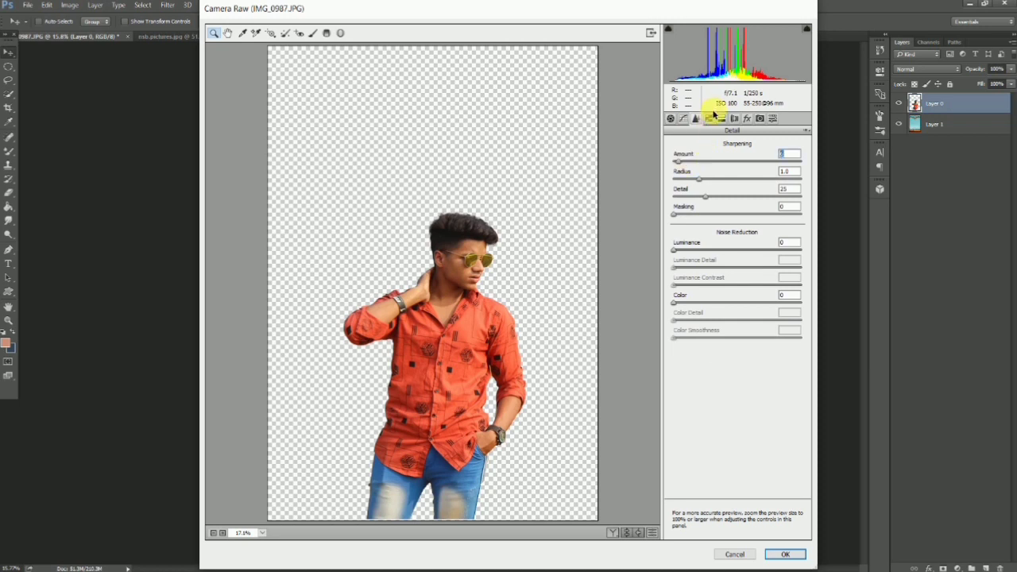
In HSL Hue, shift Reds to -3, adjust Blues, and try then reset Aquas.
{"action": "left_click", "coordinate": [709, 118]}
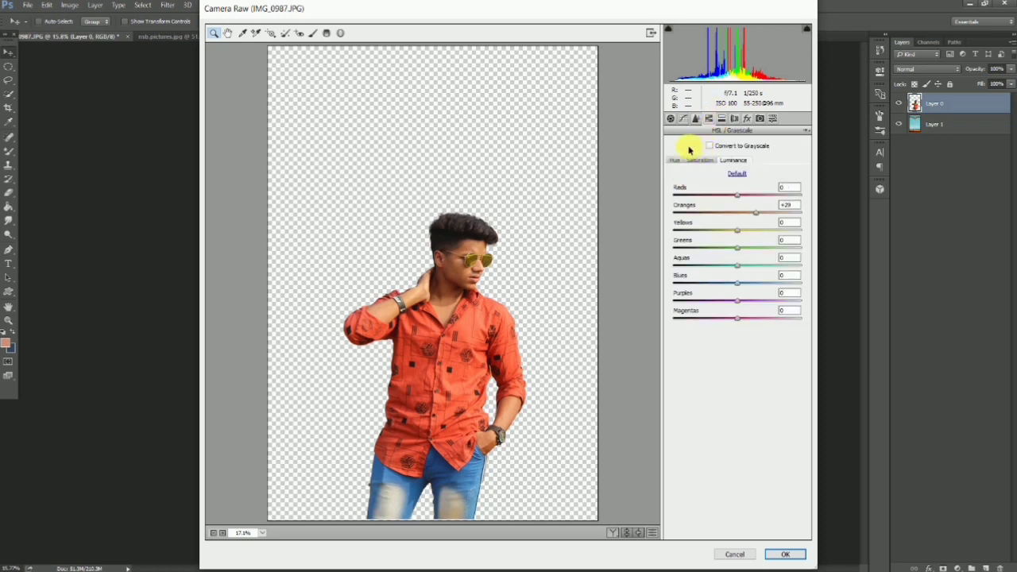
{"action": "left_click", "coordinate": [675, 159]}
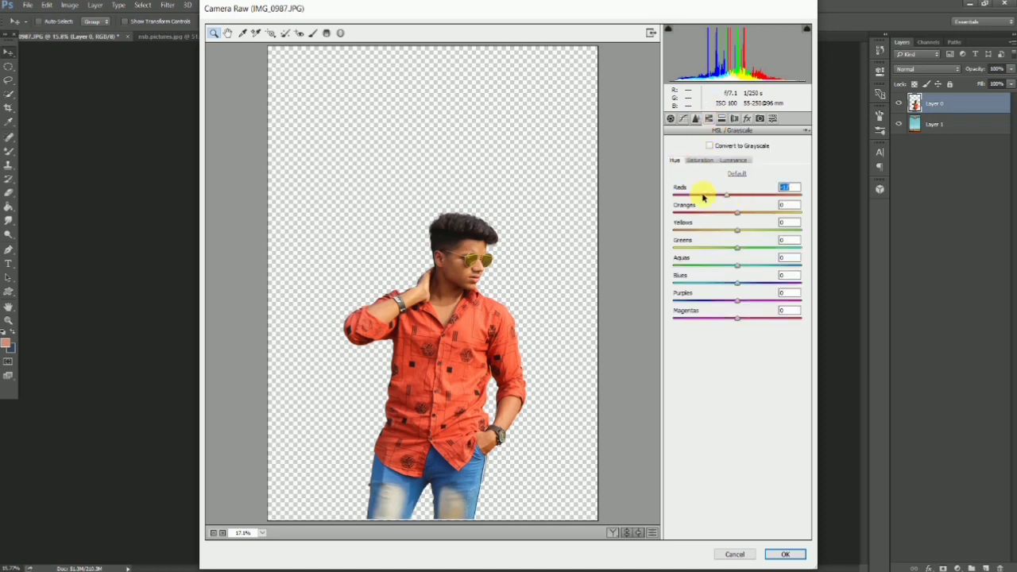
{"action": "mouse_move", "coordinate": [703, 197]}
{"action": "left_mouse_down"}
{"action": "mouse_move", "coordinate": [691, 198]}
{"action": "mouse_move", "coordinate": [735, 200]}
{"action": "left_mouse_up"}
{"action": "left_click", "coordinate": [689, 230]}
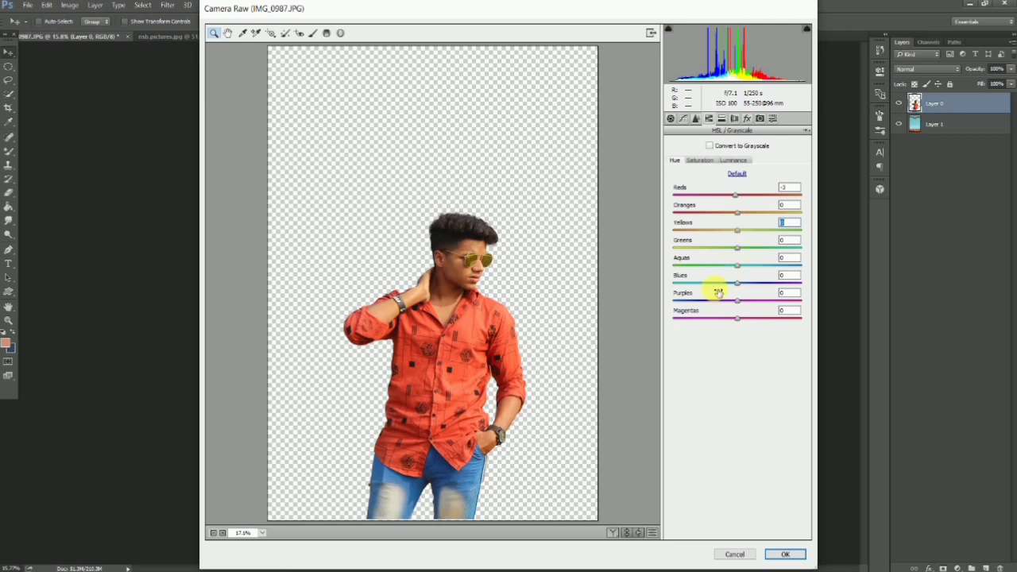
{"action": "mouse_move", "coordinate": [717, 292]}
{"action": "left_mouse_down"}
{"action": "mouse_move", "coordinate": [675, 295]}
{"action": "mouse_move", "coordinate": [842, 290]}
{"action": "mouse_move", "coordinate": [669, 295]}
{"action": "left_mouse_up"}
{"action": "mouse_move", "coordinate": [703, 271]}
{"action": "left_mouse_down"}
{"action": "mouse_move", "coordinate": [672, 268]}
{"action": "mouse_move", "coordinate": [834, 275]}
{"action": "mouse_move", "coordinate": [693, 282]}
{"action": "left_mouse_up"}
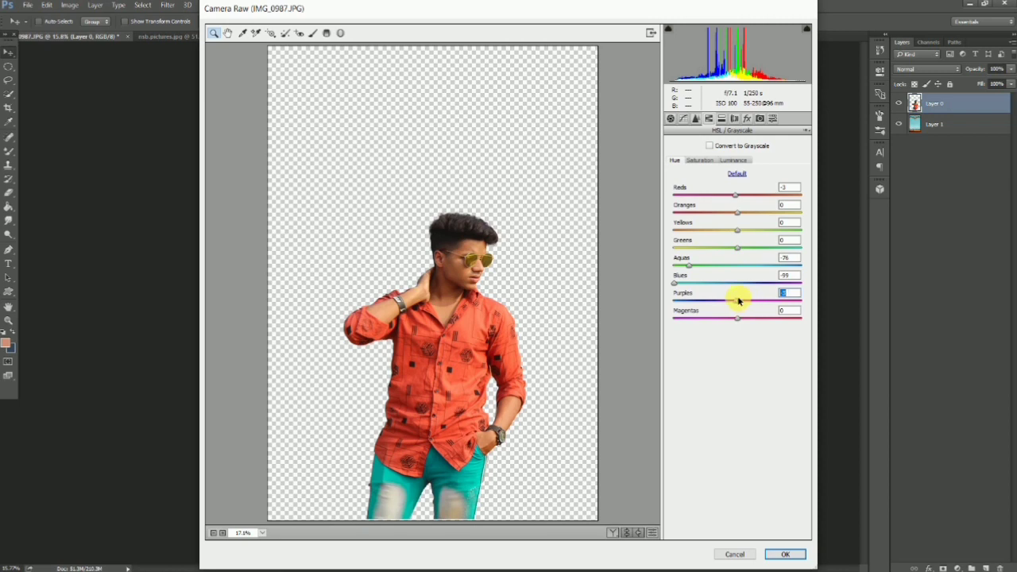
{"action": "left_click", "coordinate": [739, 266]}
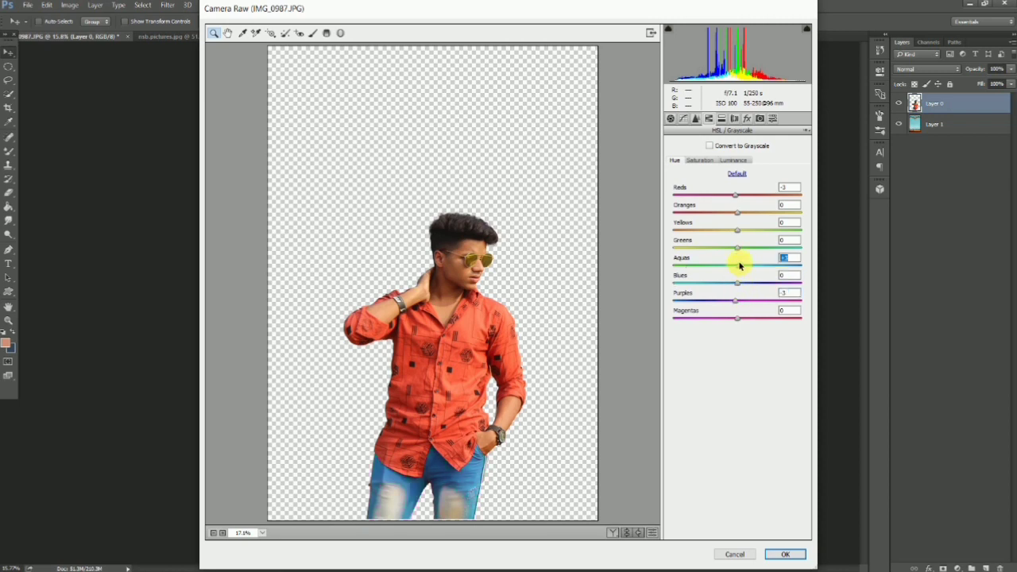
Lower Blues saturation to grey the jeans, then review the Effects and Presets tabs.
{"action": "left_click", "coordinate": [703, 160]}
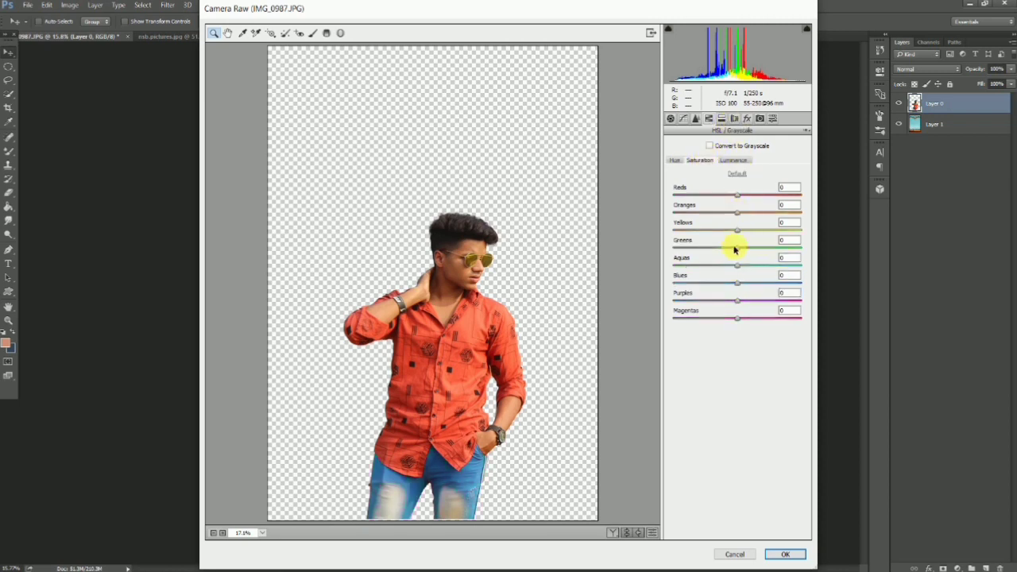
{"action": "left_click", "coordinate": [693, 284]}
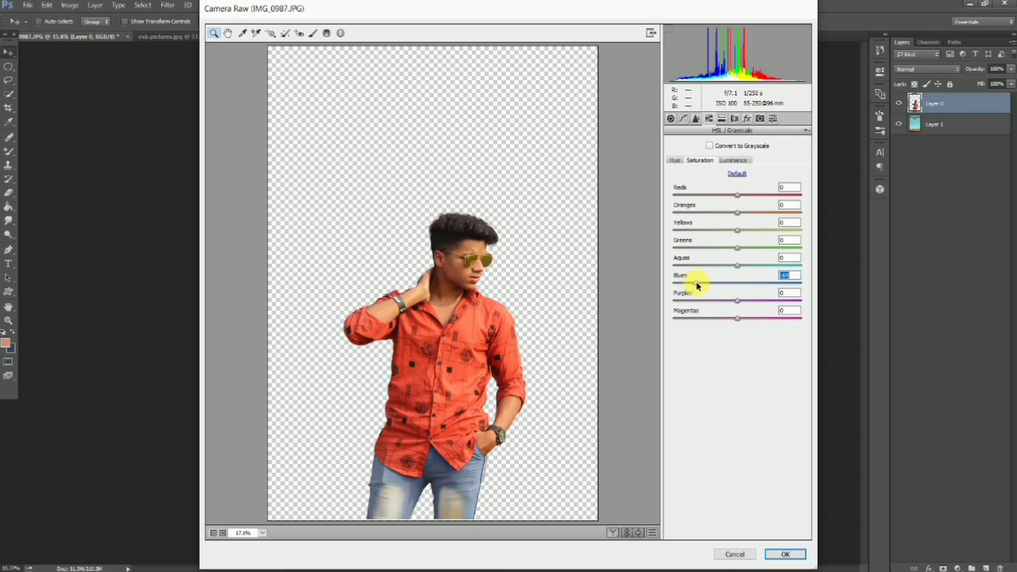
{"action": "left_click", "coordinate": [721, 119]}
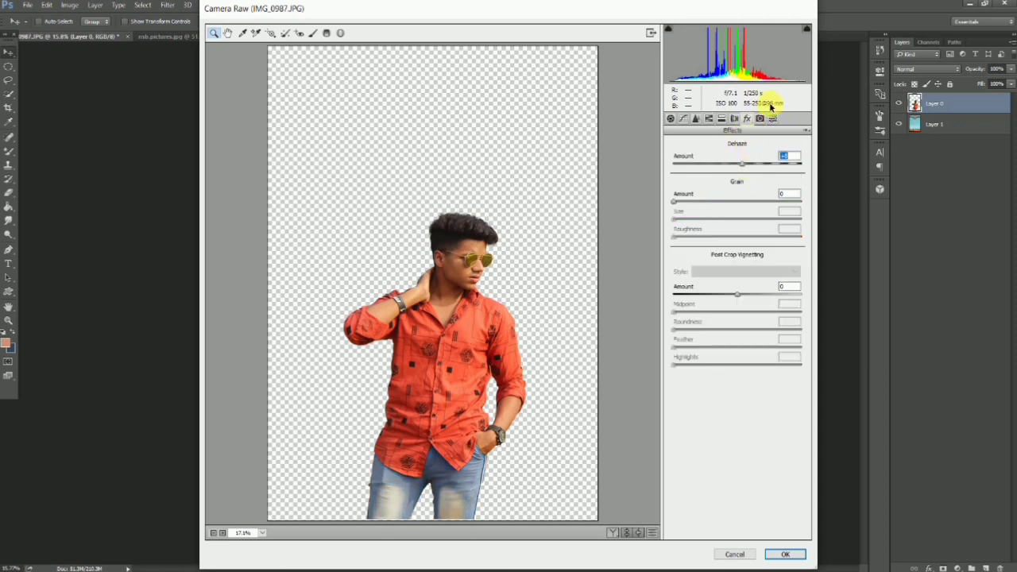
{"action": "left_click", "coordinate": [773, 119]}
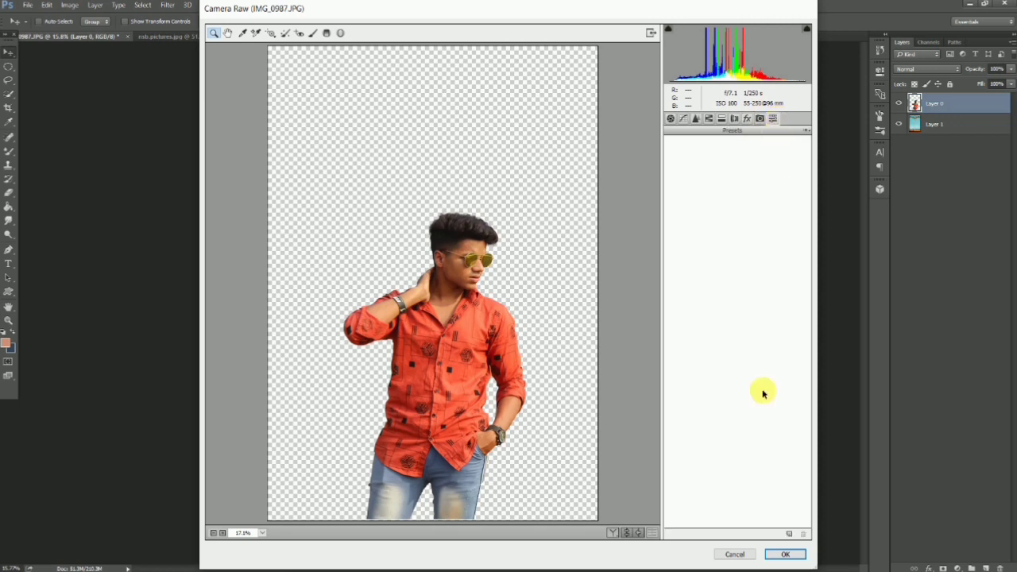
Commit the Camera Raw edits, then save IMG_0987.psd as PSD into the edit folder.
{"action": "left_click", "coordinate": [768, 555]}
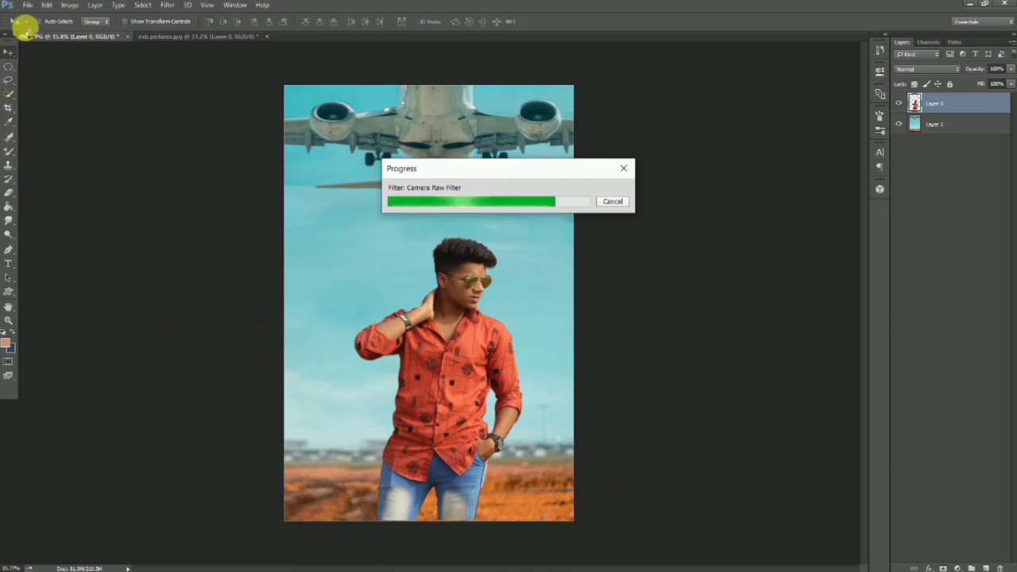
{"action": "left_click", "coordinate": [26, 4]}
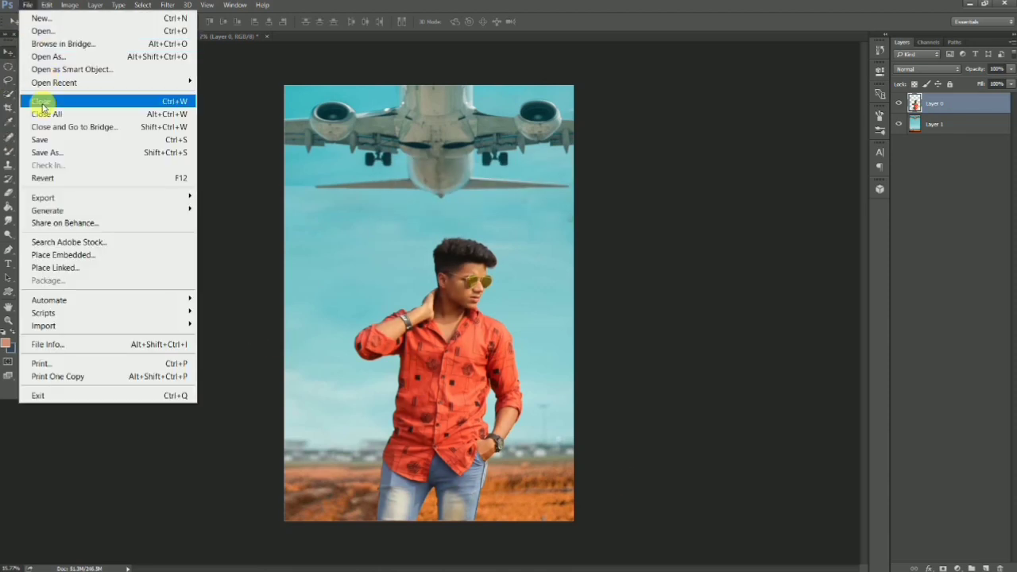
{"action": "left_click", "coordinate": [45, 153]}
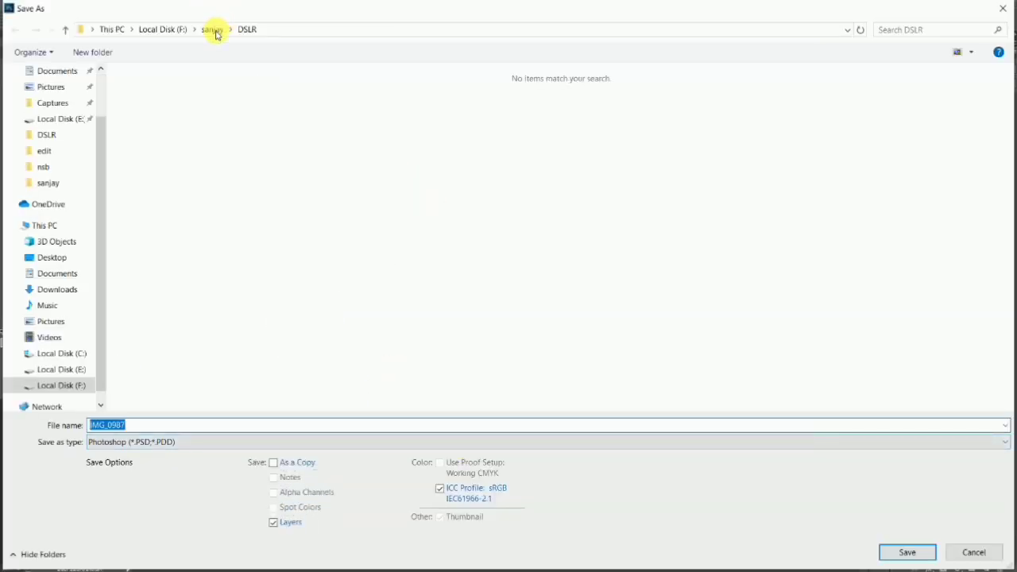
{"action": "left_click", "coordinate": [216, 30]}
{"action": "left_click", "coordinate": [282, 97]}
{"action": "double_click", "coordinate": [282, 97]}
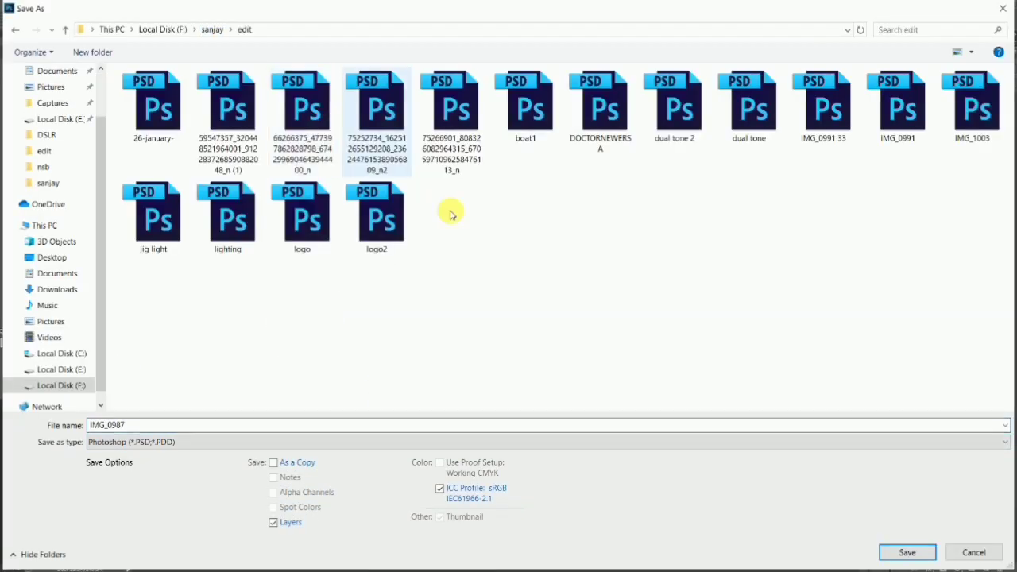
{"action": "left_click", "coordinate": [907, 552]}
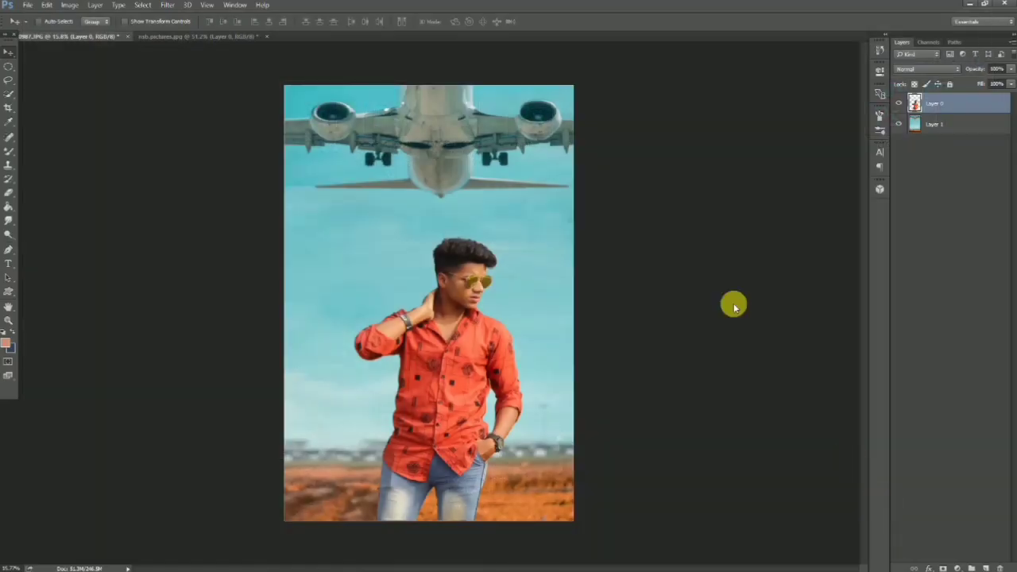
{"action": "left_click", "coordinate": [632, 172]}
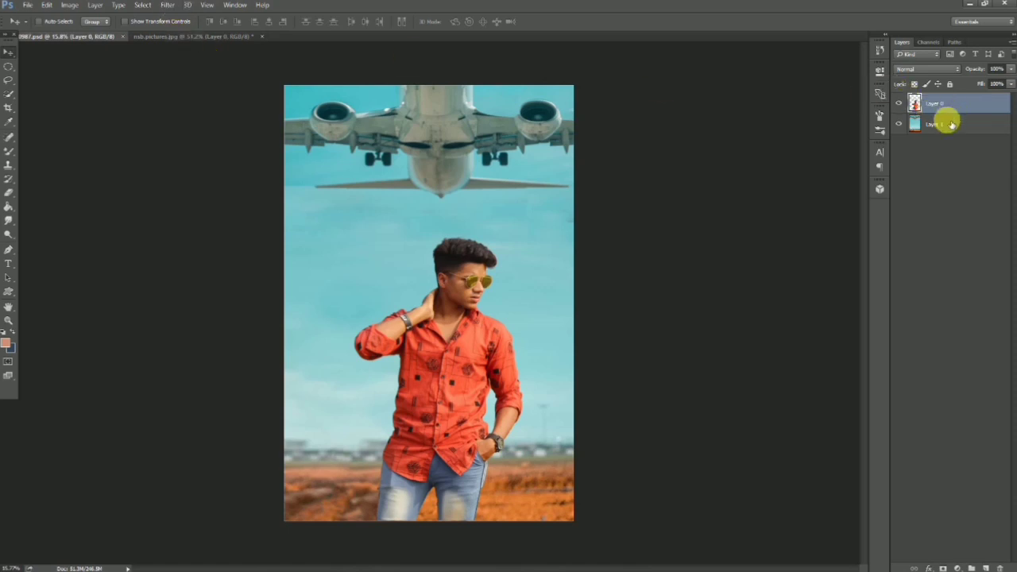
{"action": "left_click", "coordinate": [967, 205]}
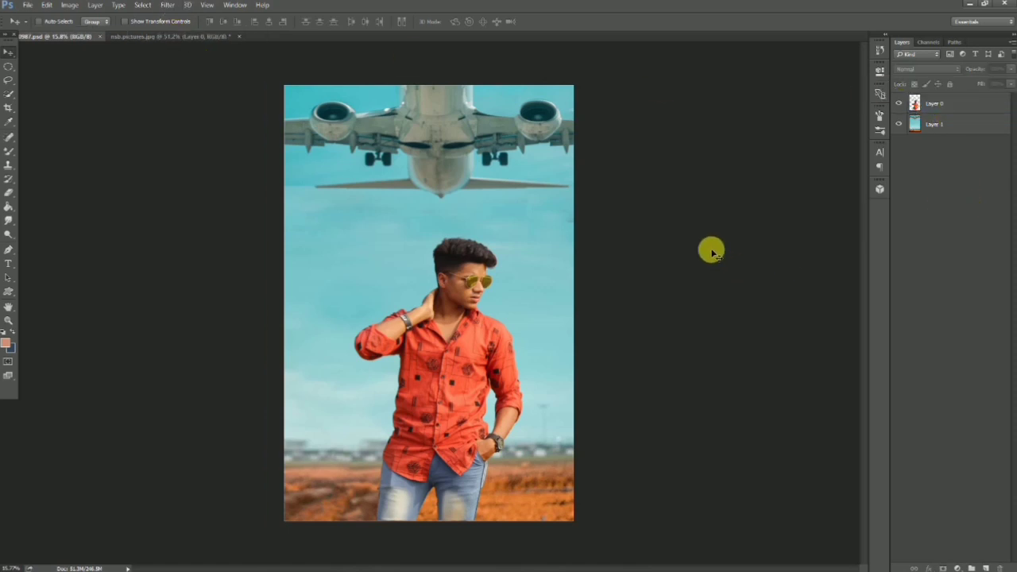
Stamp visible layers into Layer 2, convert it to a smart object, and launch Color Efex Pro 4.
{"action": "key", "text": "ctrl+shift+alt+e"}
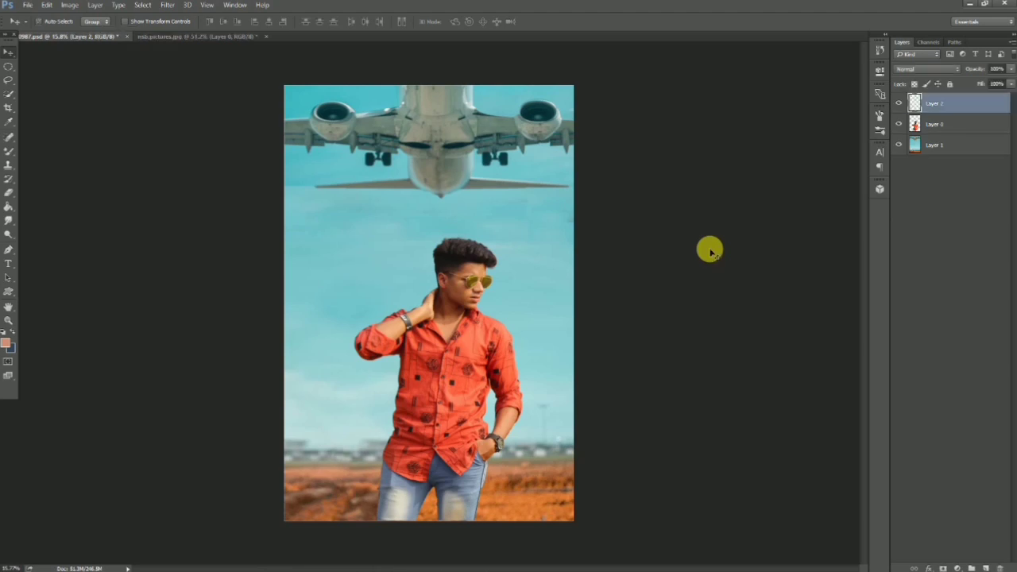
{"action": "right_click", "coordinate": [941, 104]}
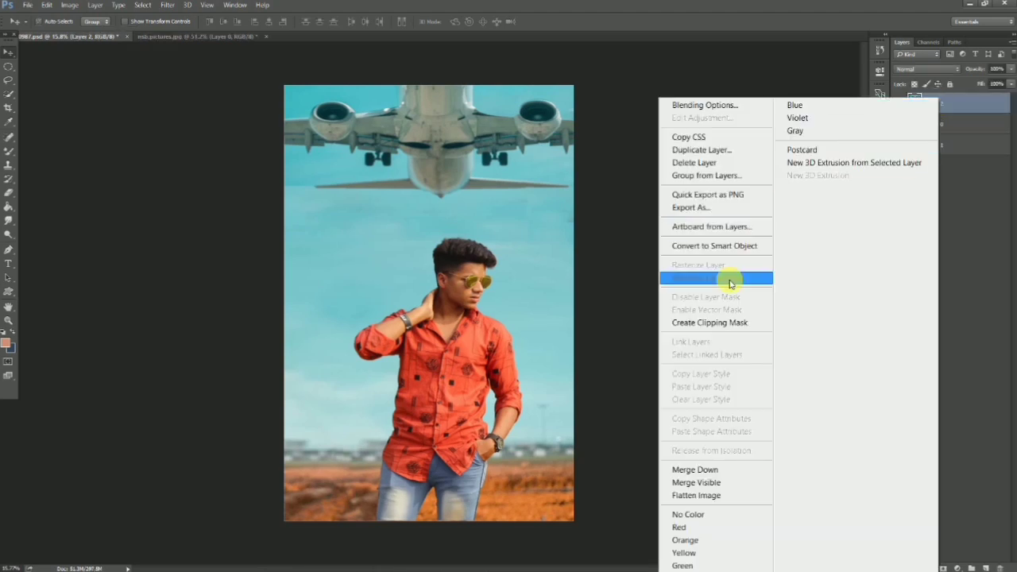
{"action": "left_click", "coordinate": [712, 245]}
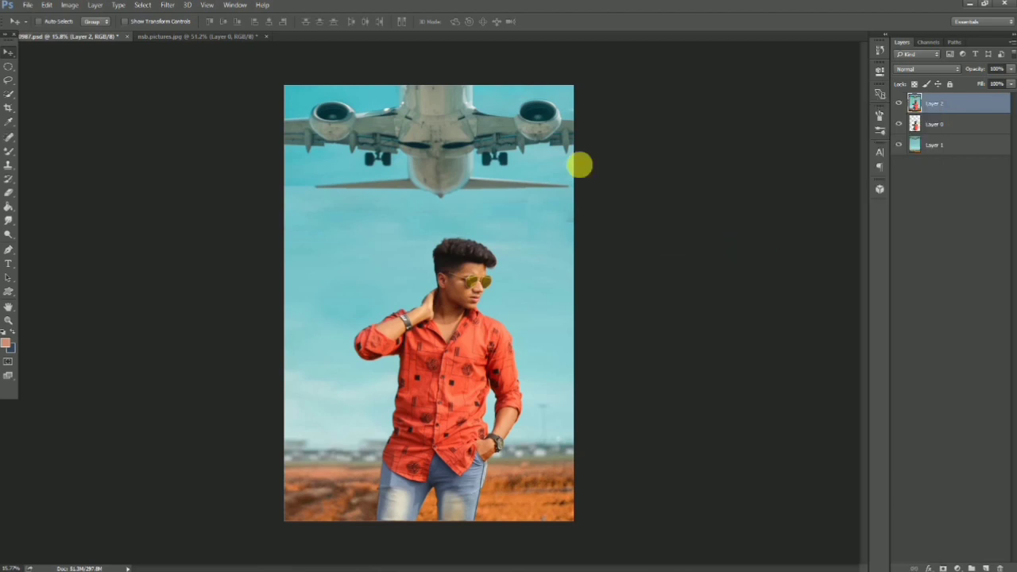
{"action": "left_click", "coordinate": [168, 5]}
{"action": "mouse_move", "coordinate": [194, 287]}
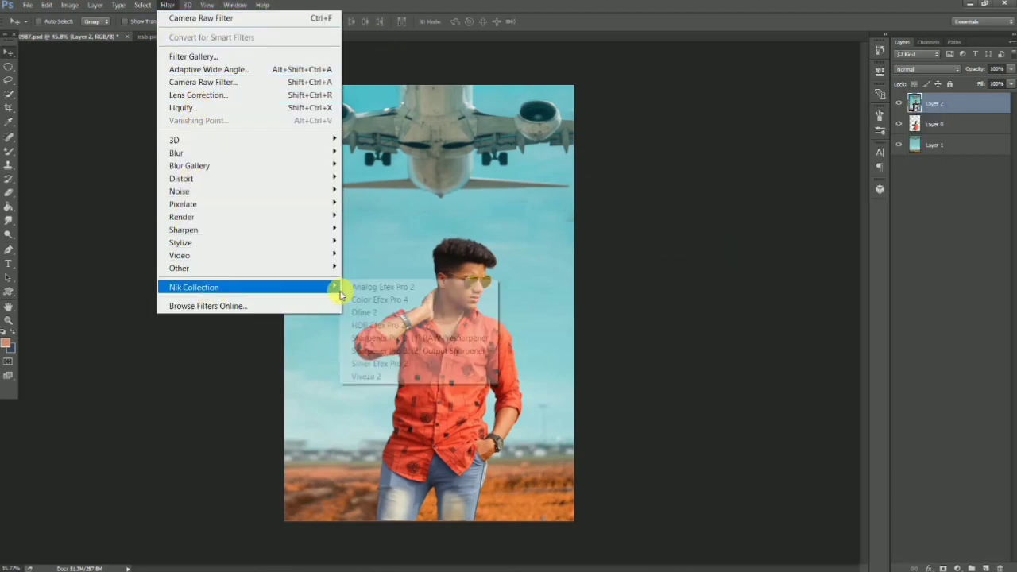
{"action": "left_click", "coordinate": [383, 300]}
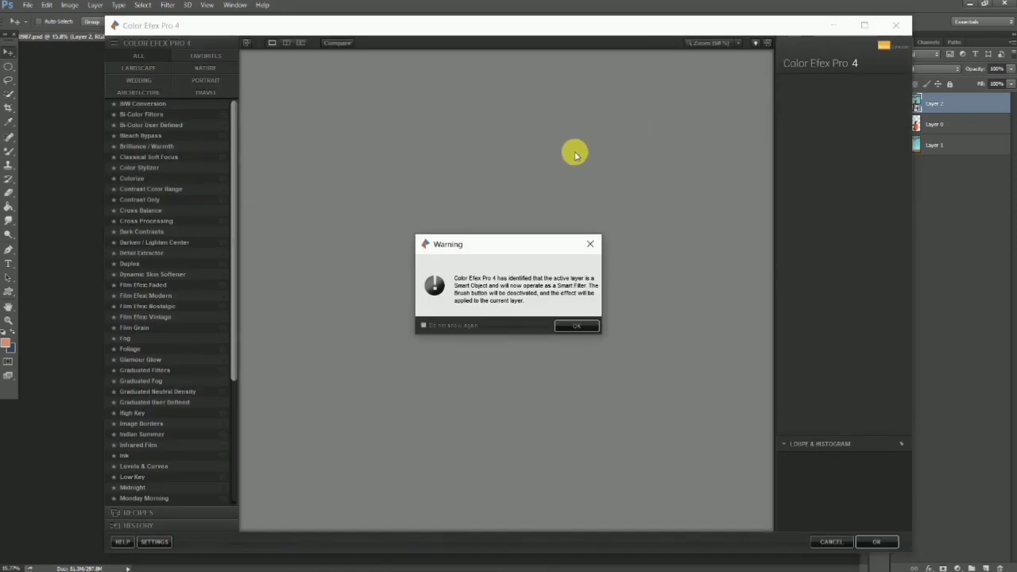
Sample face and arm skin colour for Dynamic Skin Softener, then add an empty filter slot.
{"action": "left_click", "coordinate": [578, 327]}
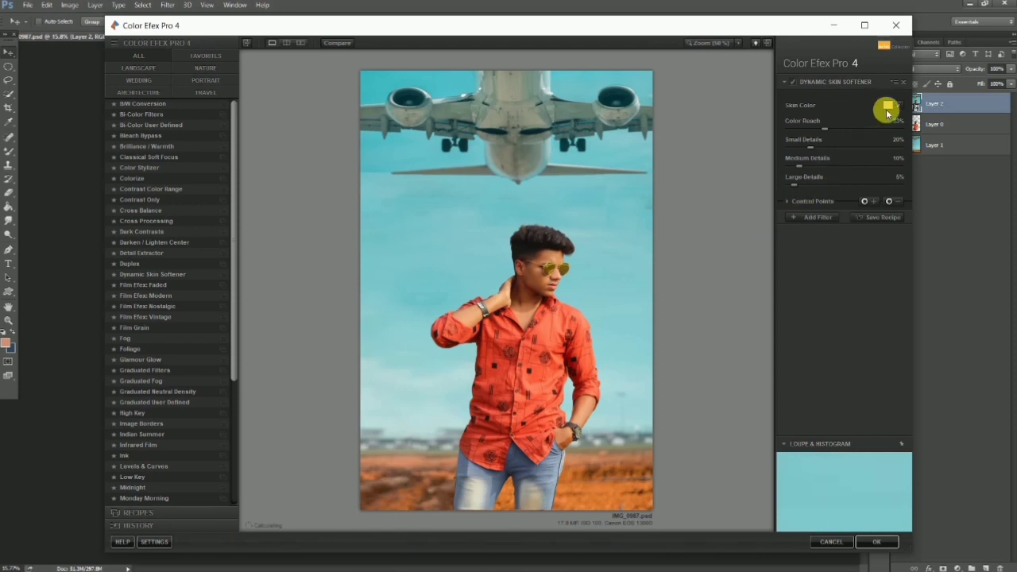
{"action": "left_click", "coordinate": [898, 105]}
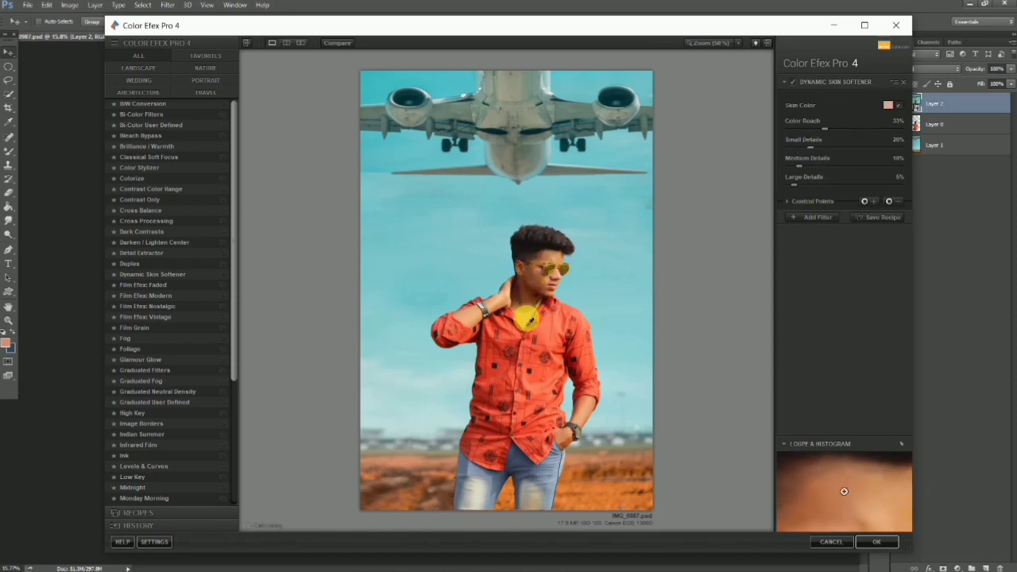
{"action": "left_click", "coordinate": [494, 310]}
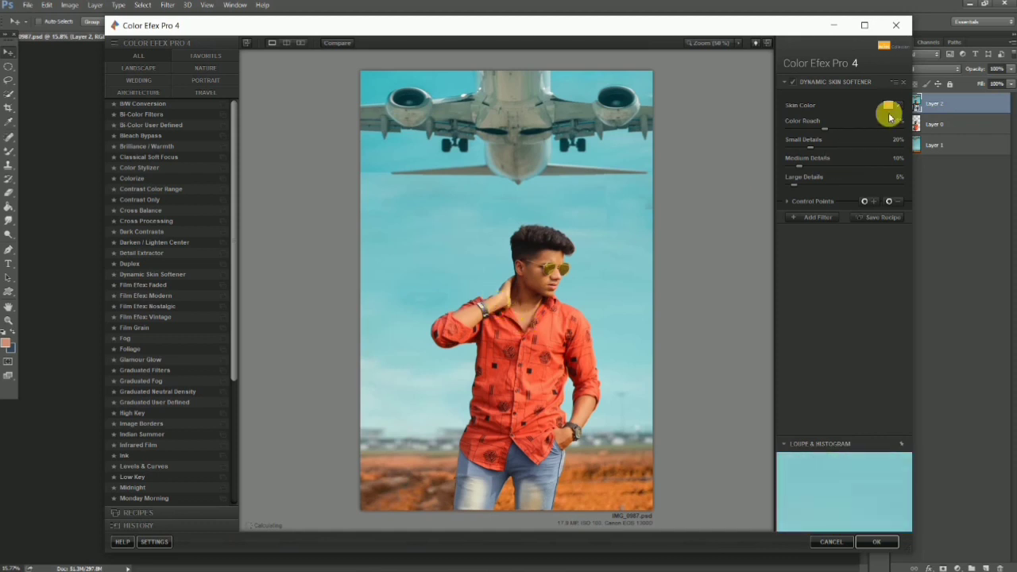
{"action": "left_click", "coordinate": [897, 104]}
{"action": "left_click", "coordinate": [472, 325]}
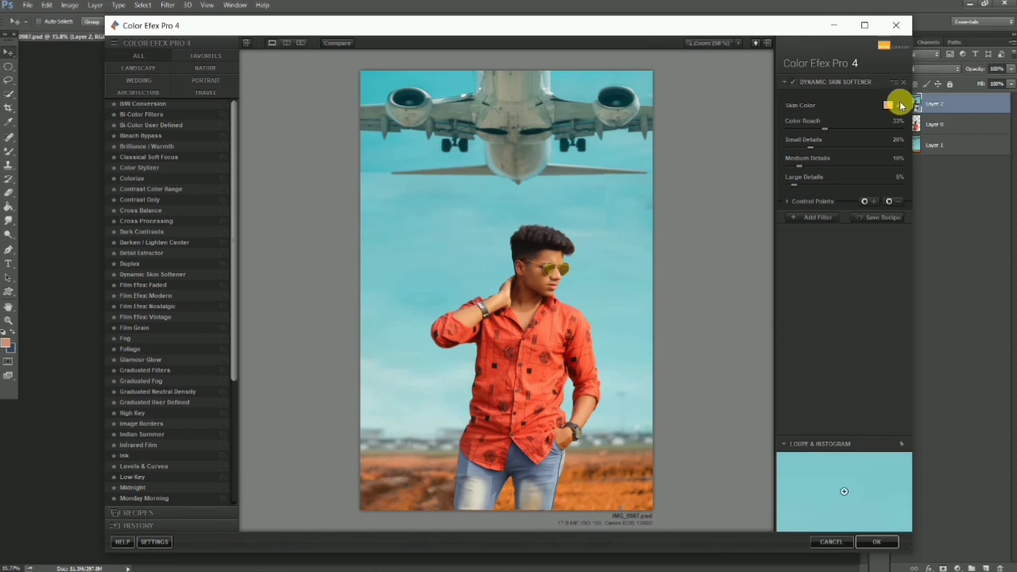
{"action": "left_click", "coordinate": [901, 102]}
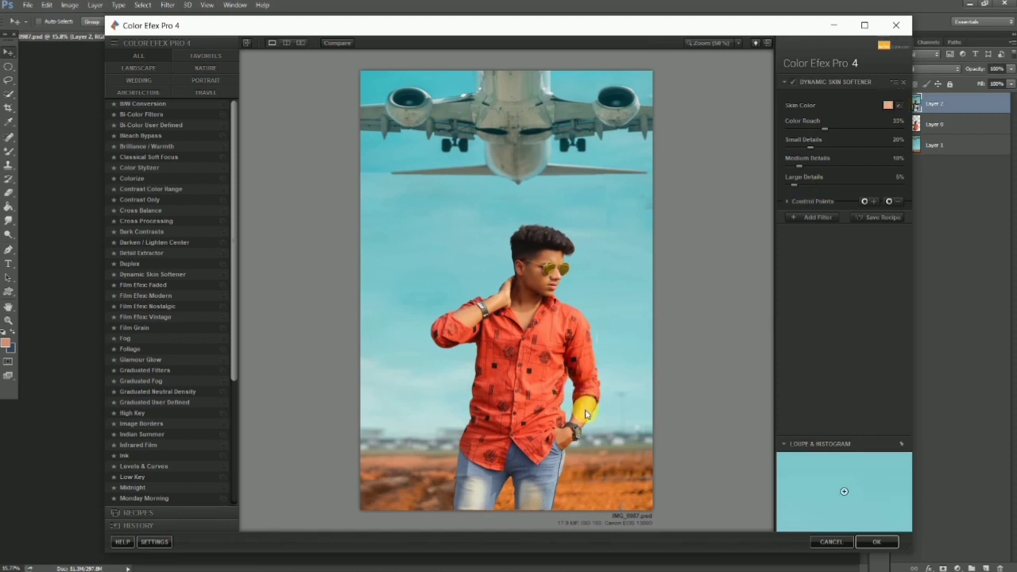
{"action": "left_click", "coordinate": [795, 217]}
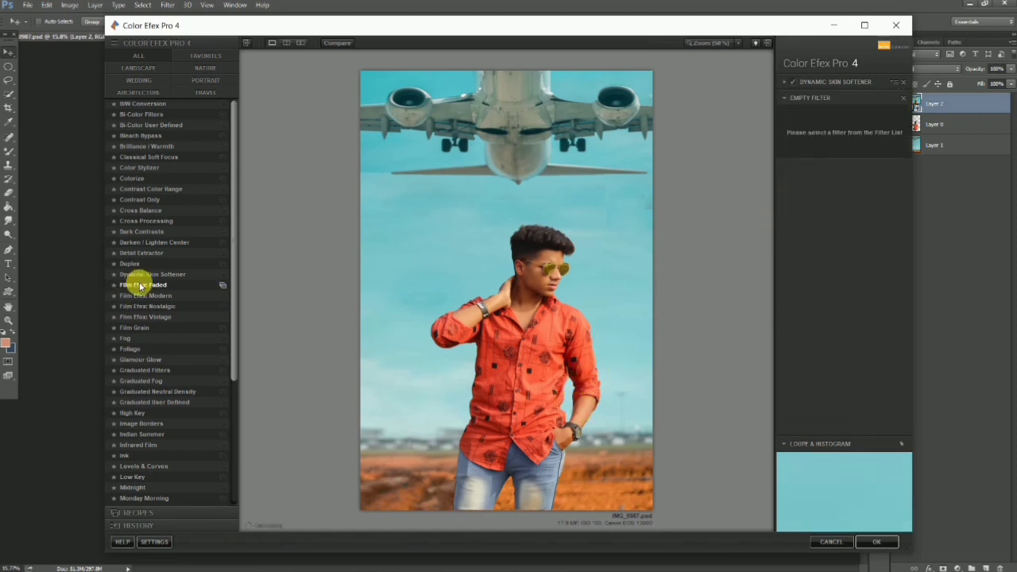
Apply Dark Contrasts with saturation 3%, brightness 29%, dark detail 67%, and start a face control point.
{"action": "left_click", "coordinate": [143, 231]}
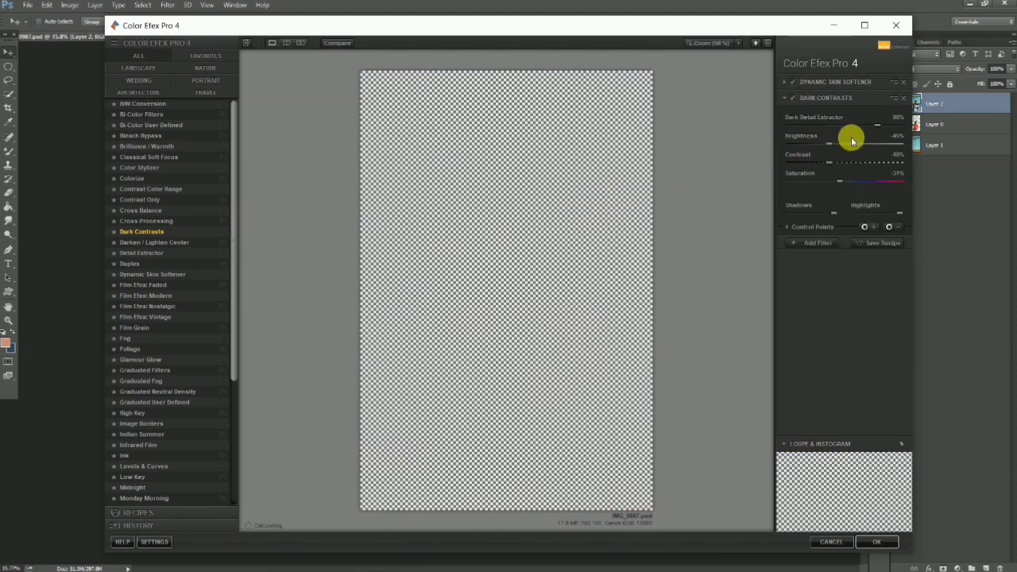
{"action": "left_click_drag", "start_coordinate": [871, 185], "coordinate": [864, 182]}
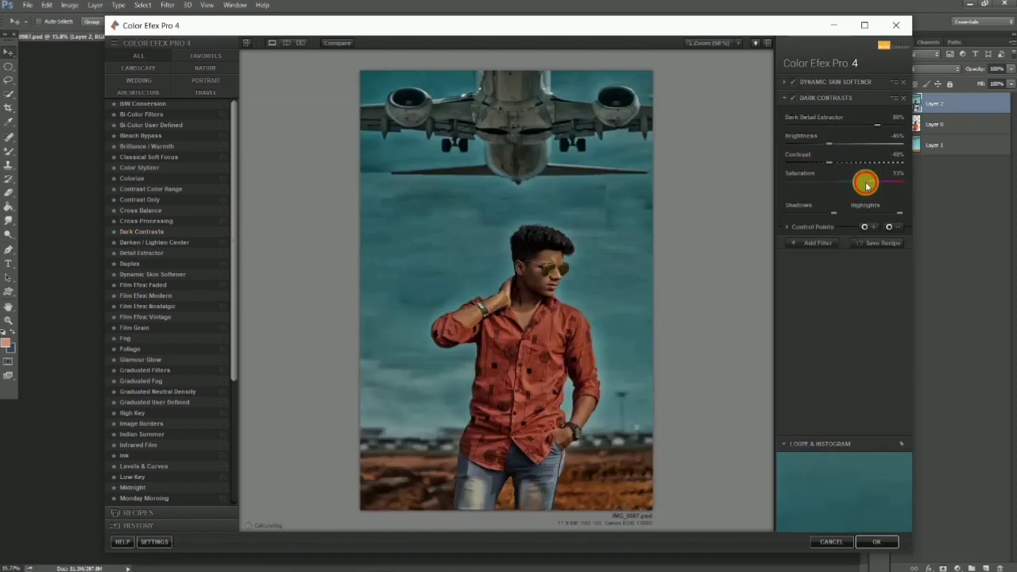
{"action": "left_click_drag", "start_coordinate": [858, 143], "coordinate": [888, 145]}
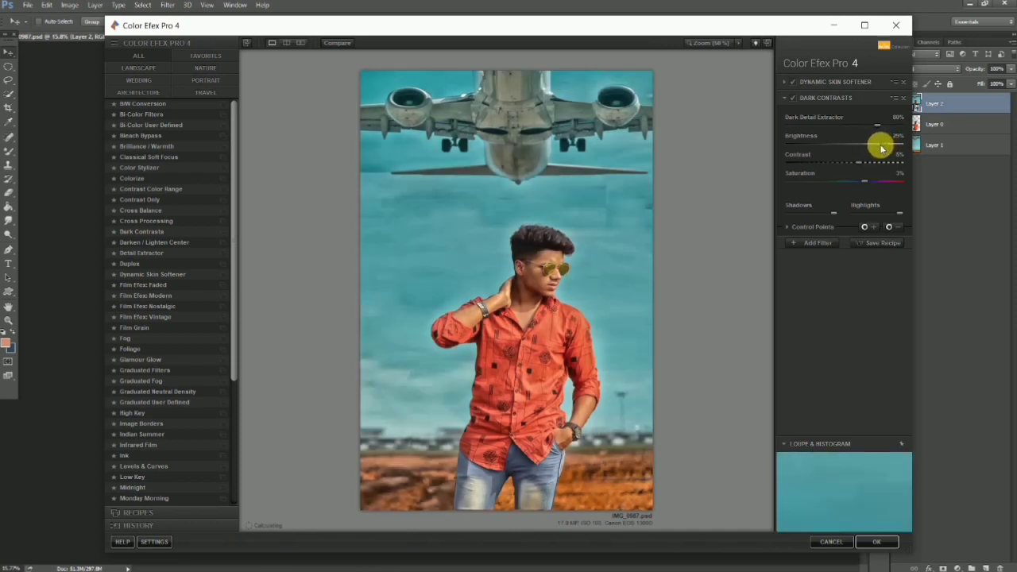
{"action": "left_click", "coordinate": [834, 125]}
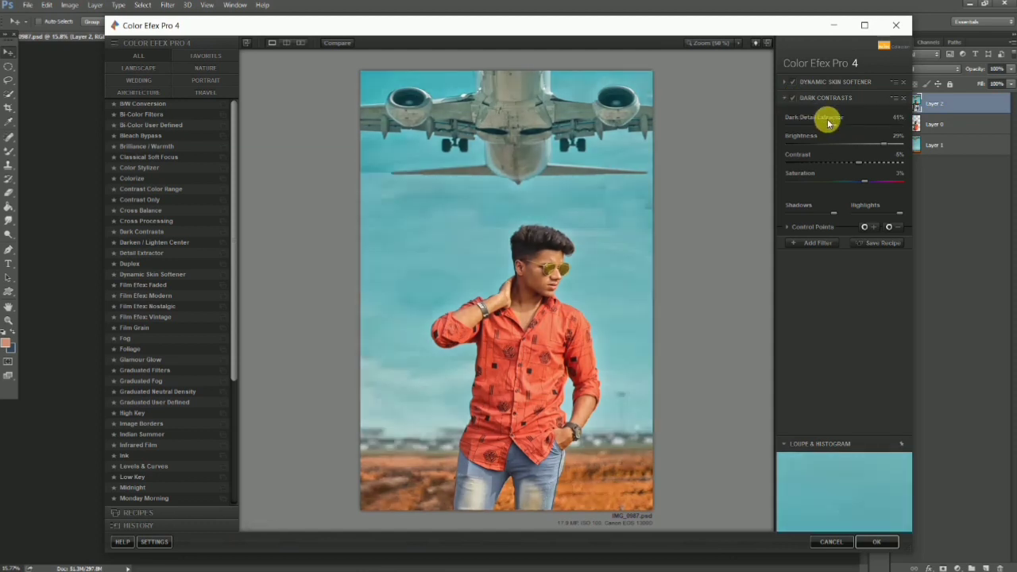
{"action": "left_click_drag", "start_coordinate": [830, 123], "coordinate": [855, 129]}
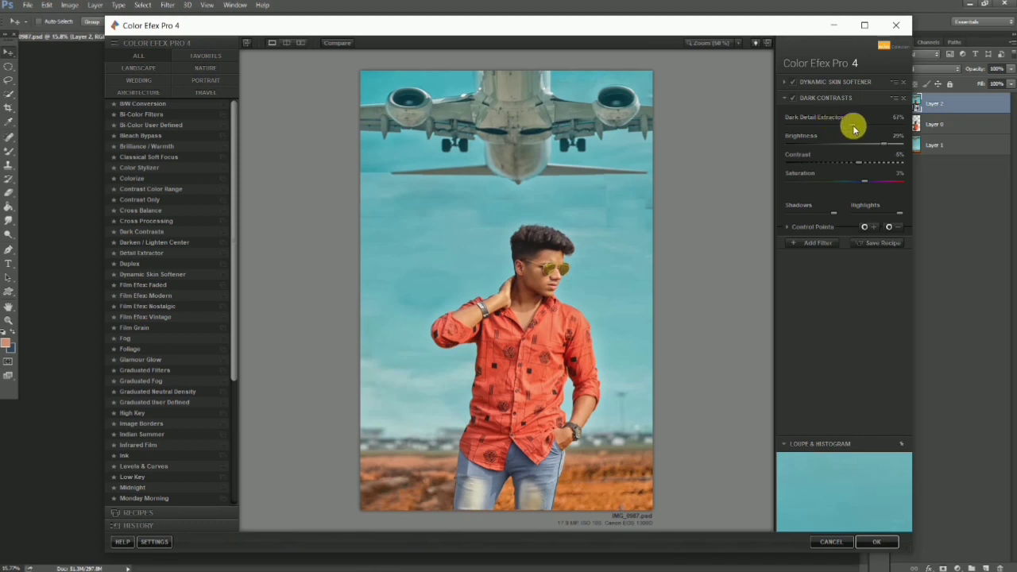
{"action": "left_click", "coordinate": [889, 228]}
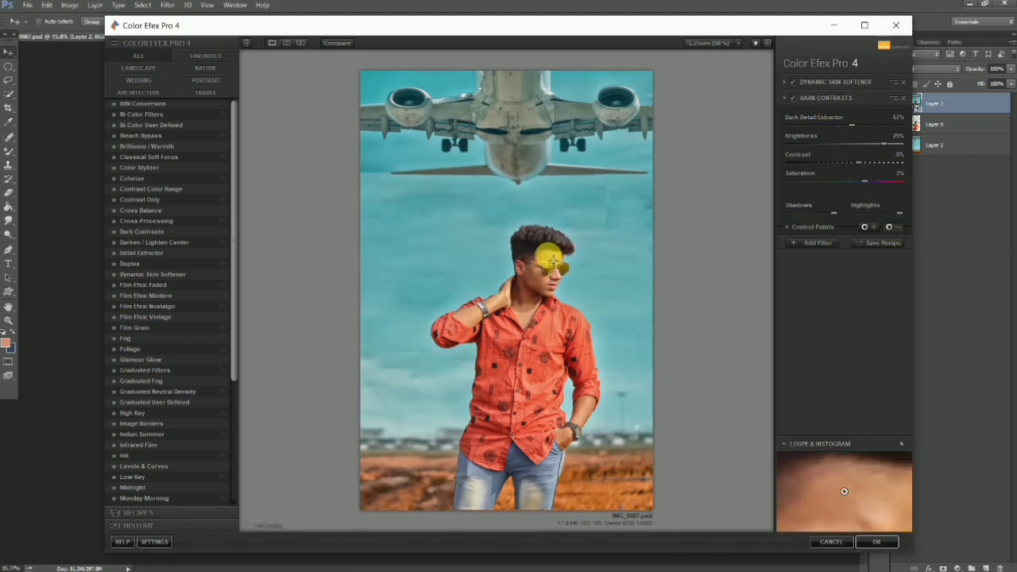
Place Dark Contrasts control points on the sunglasses, neck, arm and hand.
{"action": "left_click", "coordinate": [553, 261]}
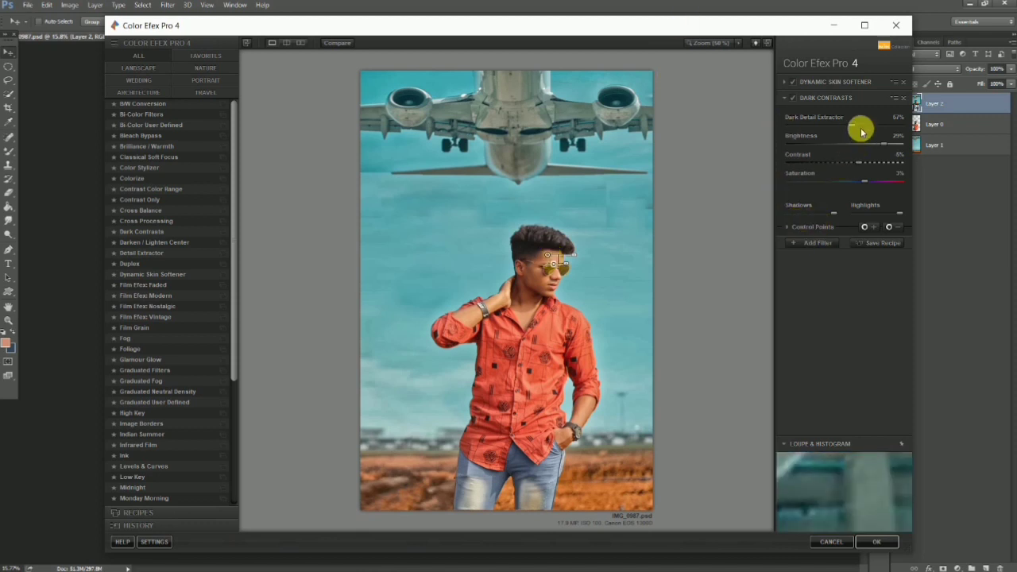
{"action": "left_click_drag", "start_coordinate": [852, 125], "coordinate": [854, 126]}
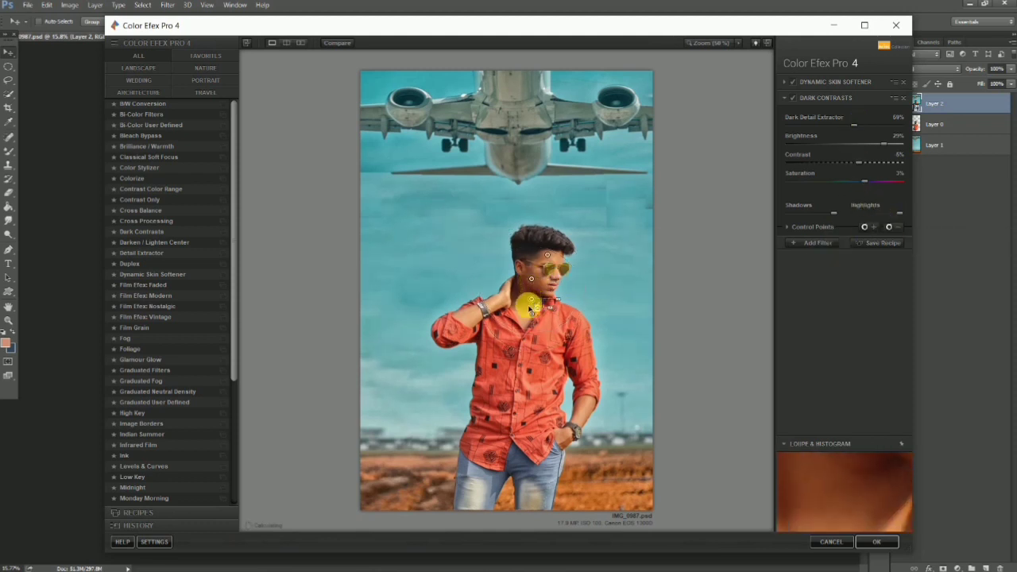
{"action": "left_click", "coordinate": [500, 310]}
{"action": "left_click", "coordinate": [473, 314]}
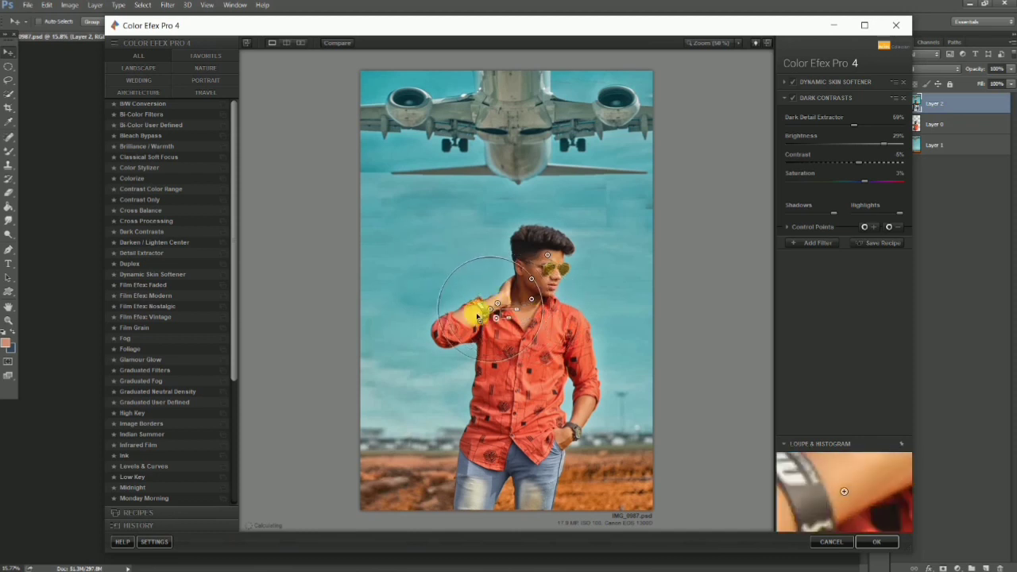
{"action": "left_click", "coordinate": [534, 385]}
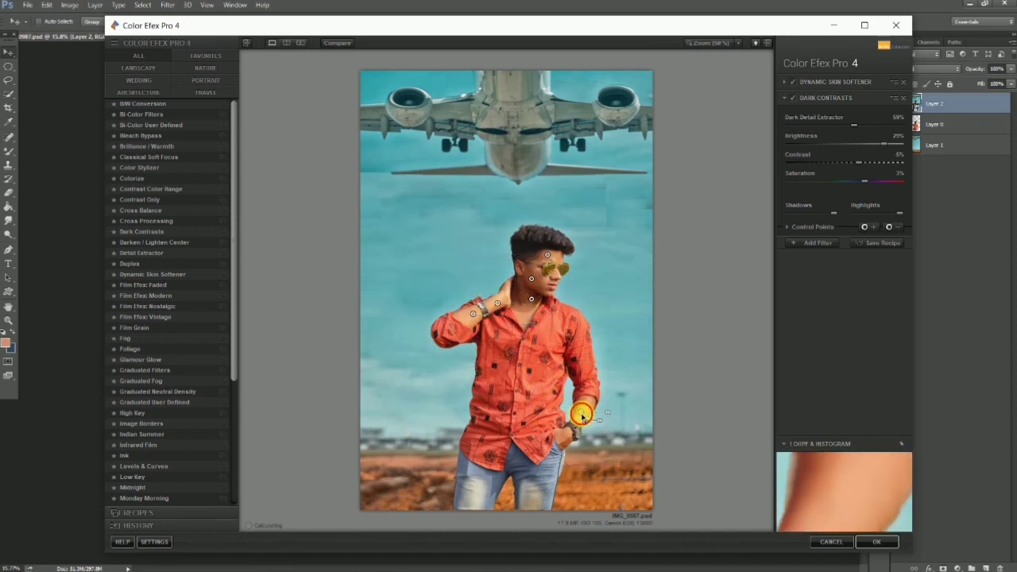
{"action": "left_click", "coordinate": [566, 442]}
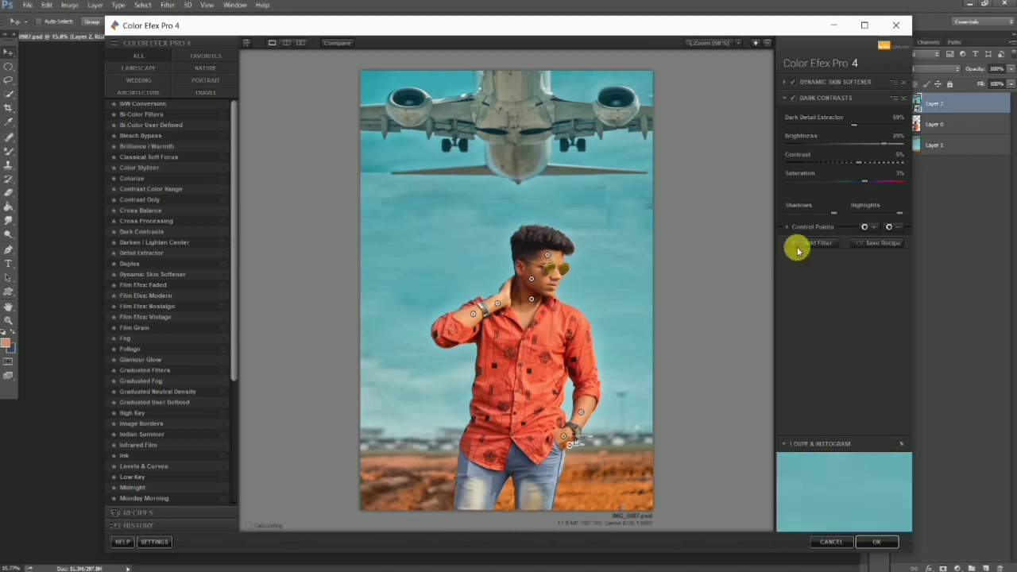
Add a control point on the man's chin, then a third empty filter slot.
{"action": "left_click", "coordinate": [890, 226]}
{"action": "left_click", "coordinate": [554, 286]}
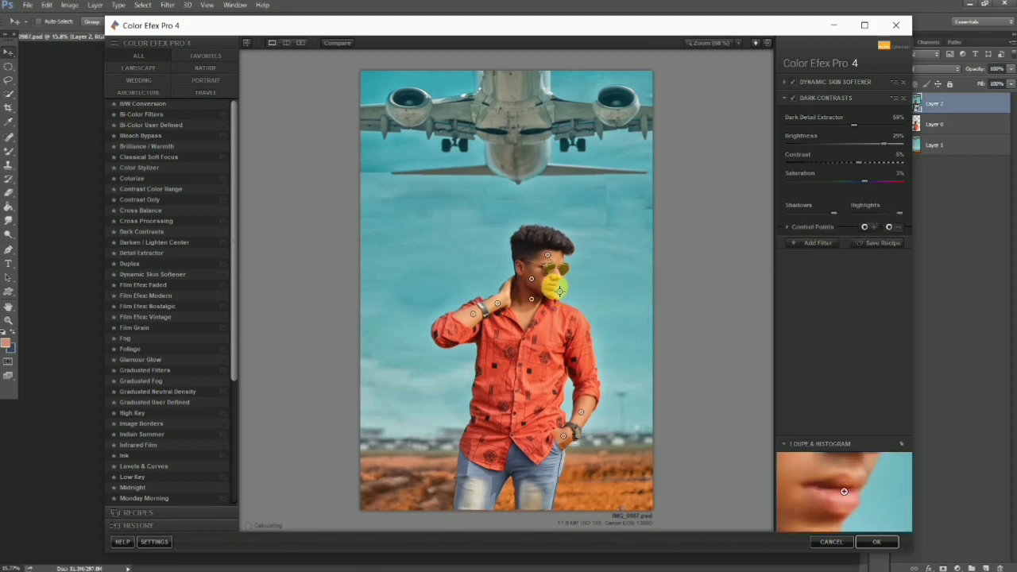
{"action": "left_click", "coordinate": [809, 245]}
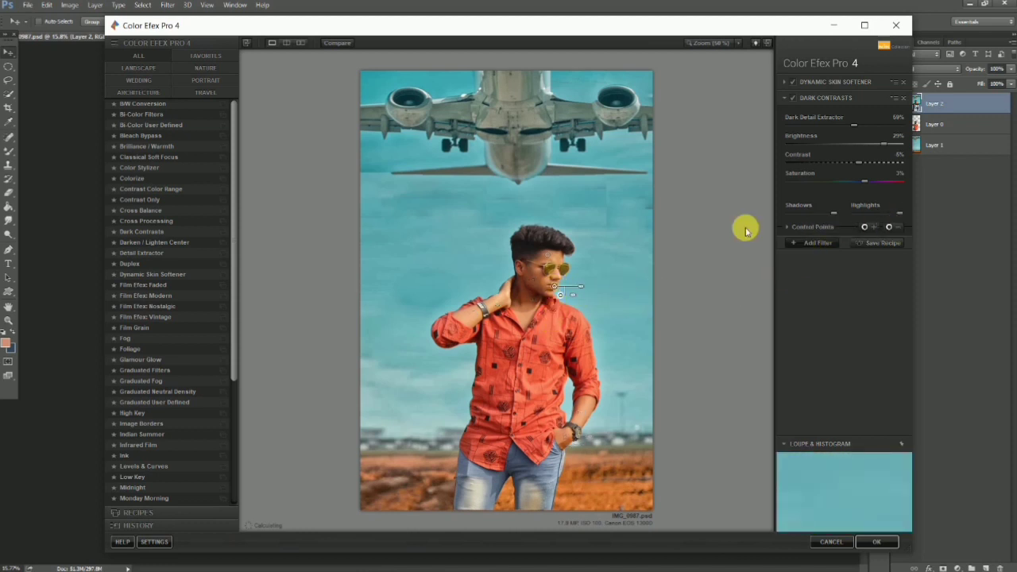
Add Indian Summer with a different method and reduced foliage enhancement, plus a fourth empty slot.
{"action": "left_click", "coordinate": [797, 97]}
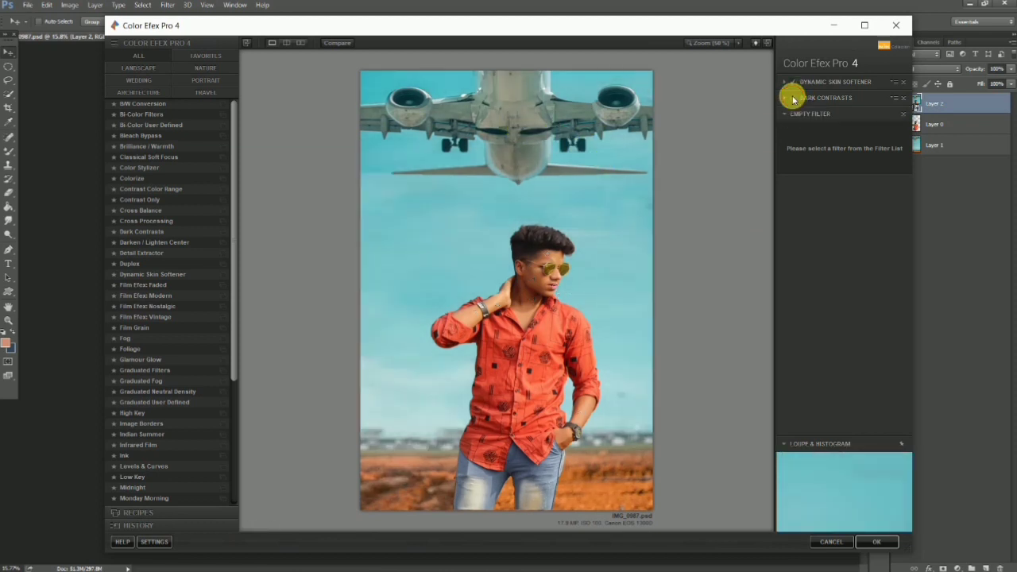
{"action": "scroll", "coordinate": [230, 334], "scroll_direction": "down", "scroll_amount": 2}
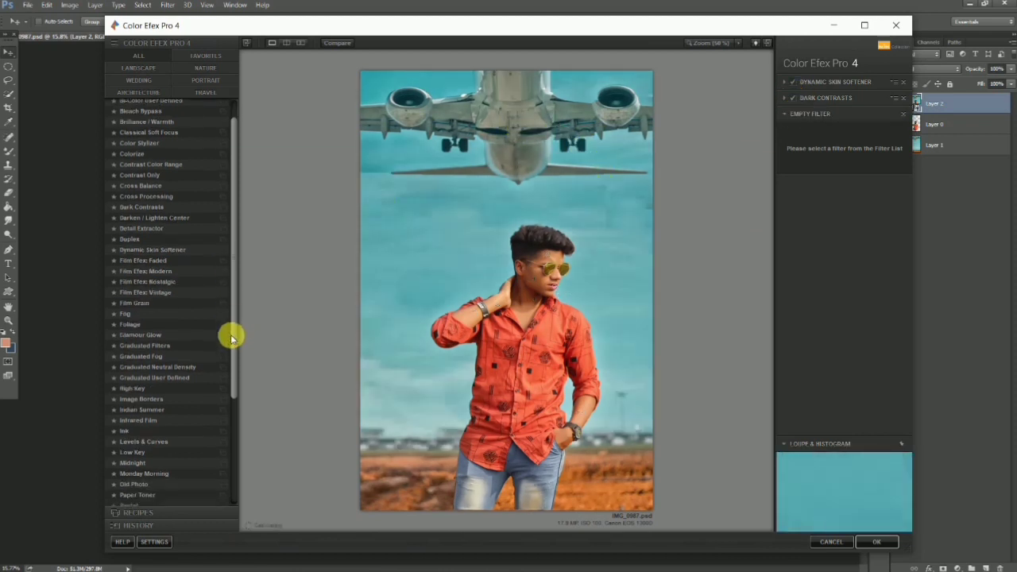
{"action": "scroll", "coordinate": [226, 346], "scroll_direction": "down", "scroll_amount": 1}
{"action": "left_click", "coordinate": [143, 376]}
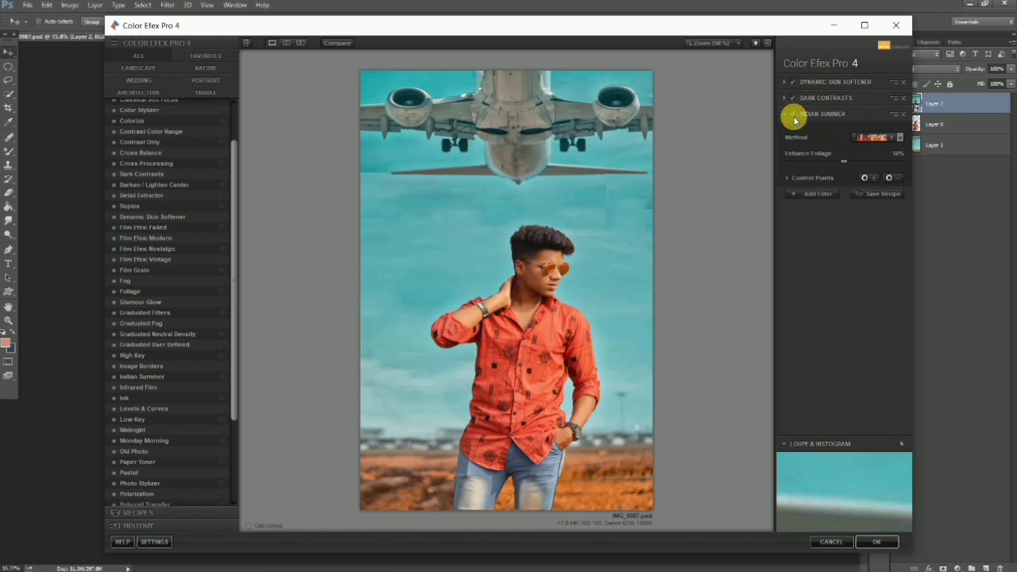
{"action": "left_click", "coordinate": [874, 137]}
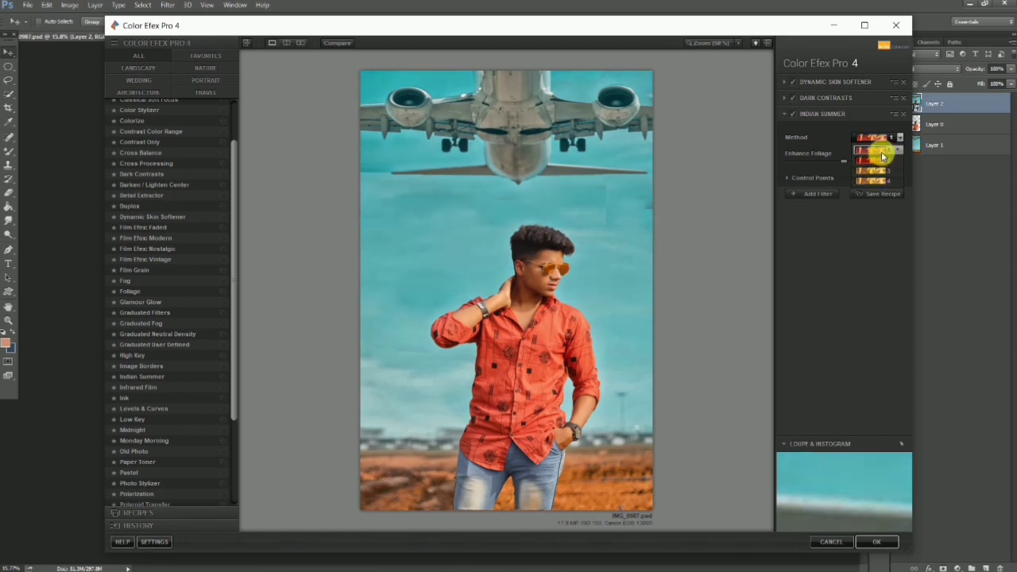
{"action": "left_click", "coordinate": [880, 160]}
{"action": "left_click_drag", "start_coordinate": [888, 166], "coordinate": [858, 162]}
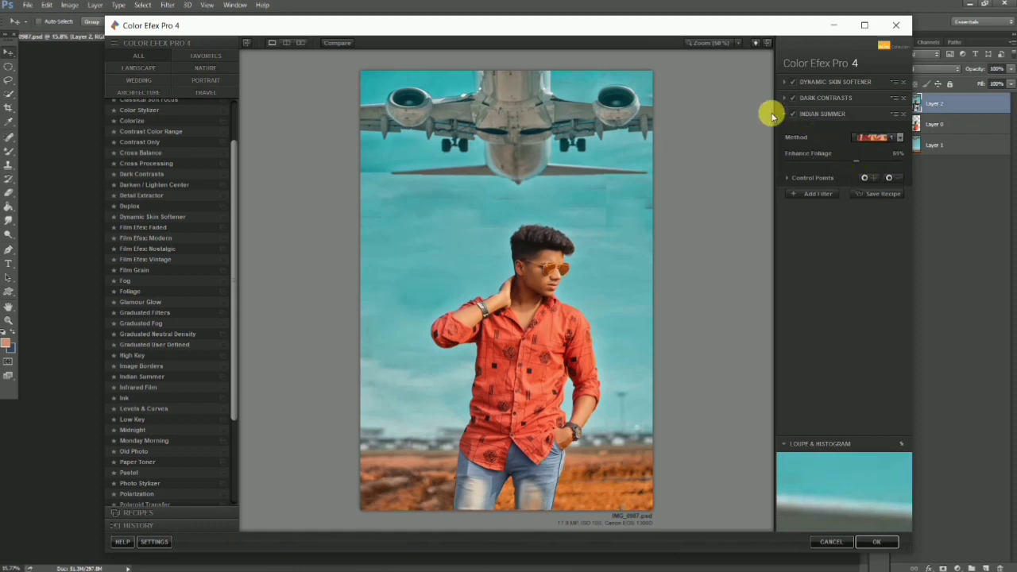
{"action": "left_click", "coordinate": [818, 194]}
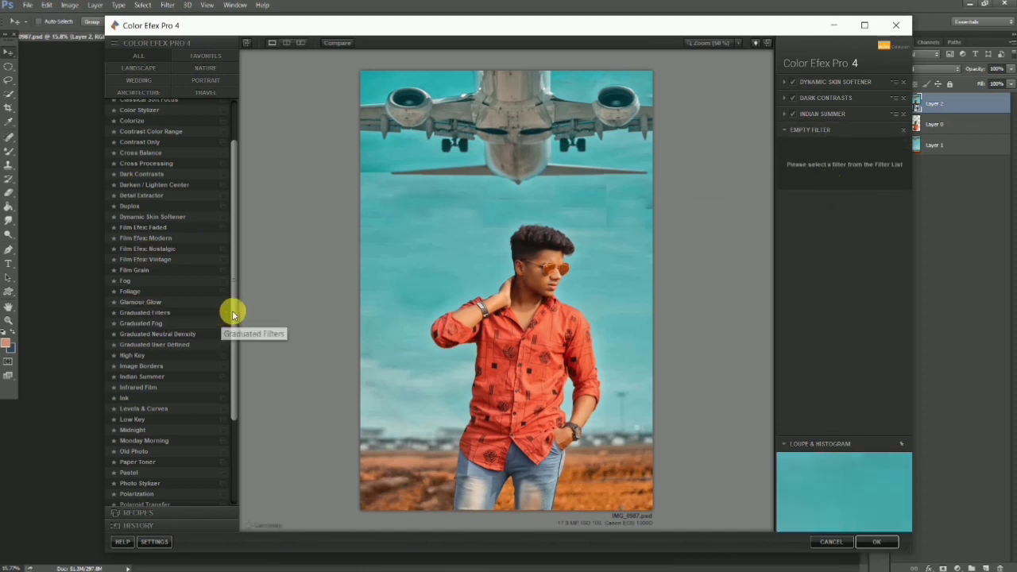
Add Photo Stylizer using style 3 at 0% strength and apply the filter stack.
{"action": "scroll", "coordinate": [229, 350], "scroll_direction": "down", "scroll_amount": 3}
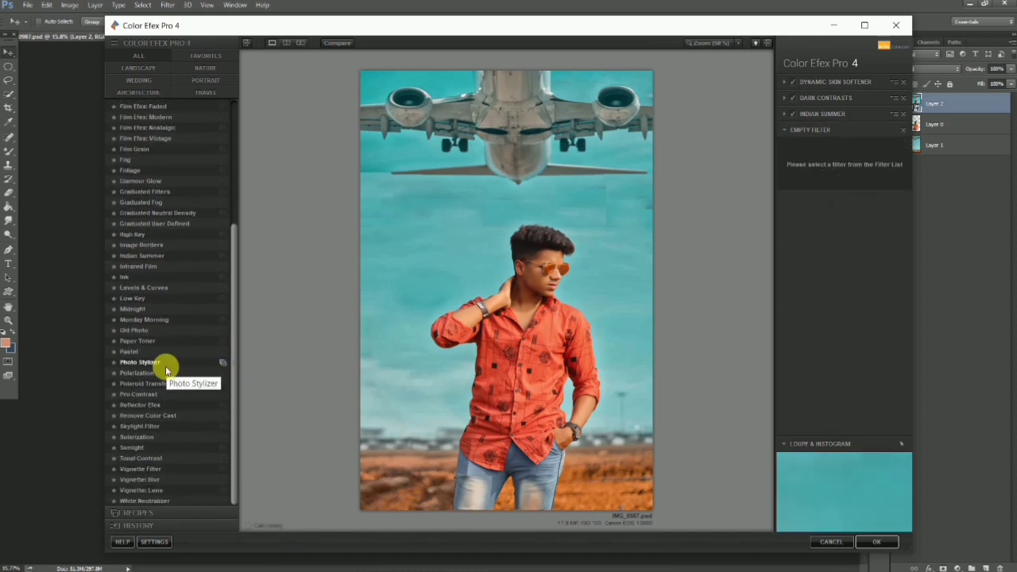
{"action": "left_click", "coordinate": [164, 365]}
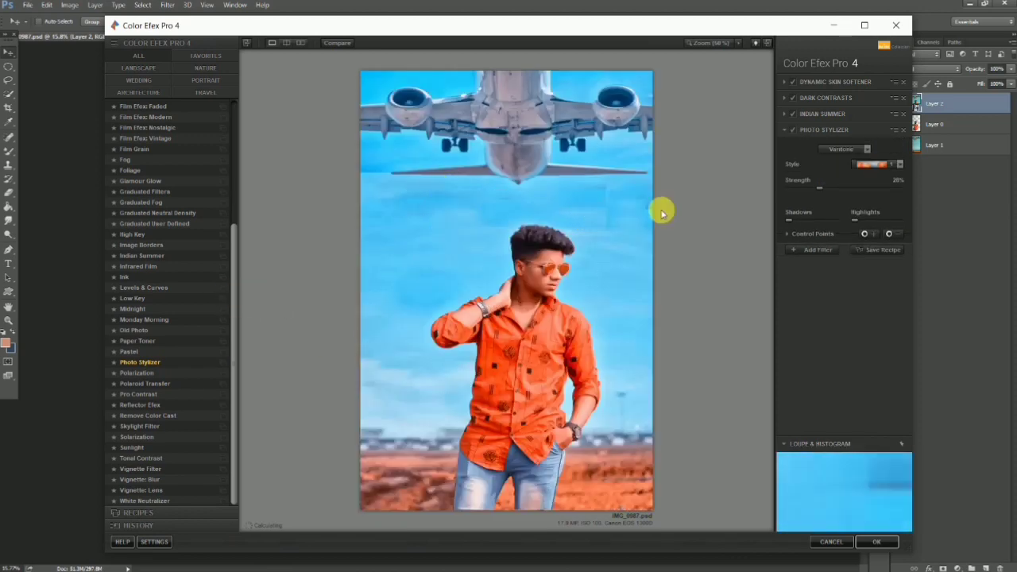
{"action": "left_click_drag", "start_coordinate": [819, 188], "coordinate": [787, 188]}
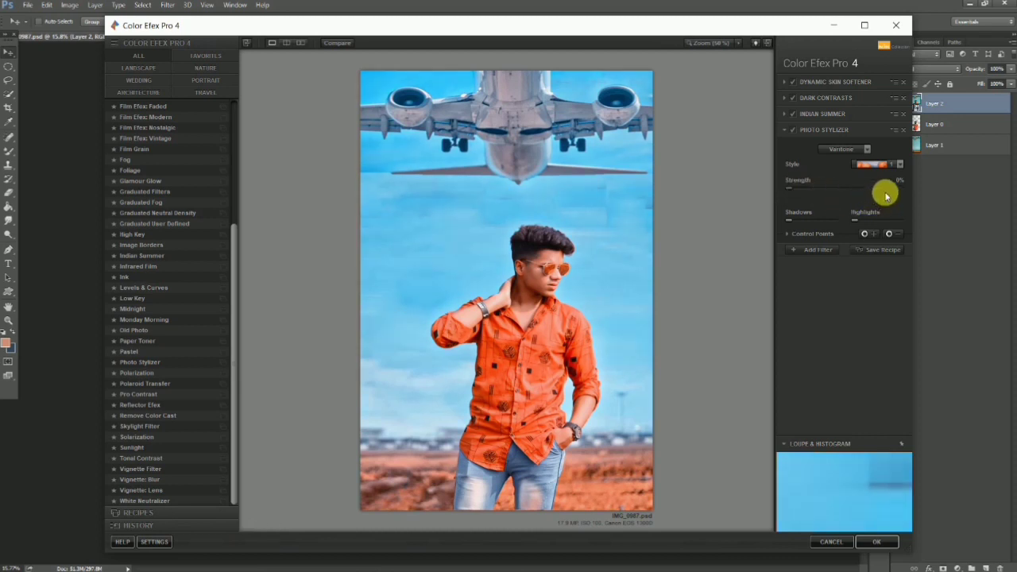
{"action": "left_click", "coordinate": [896, 163]}
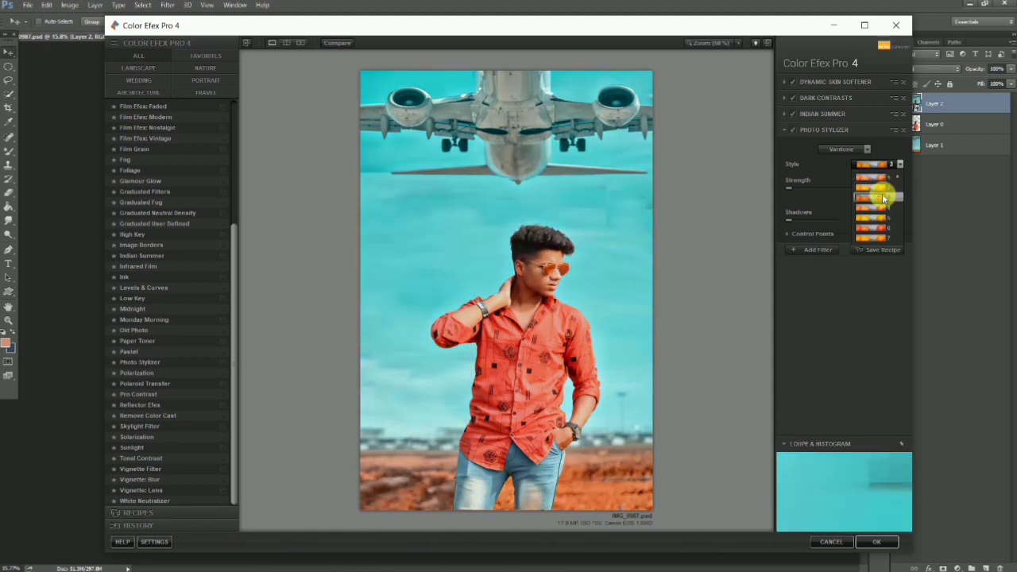
{"action": "left_click", "coordinate": [881, 195]}
{"action": "mouse_move", "coordinate": [877, 542]}
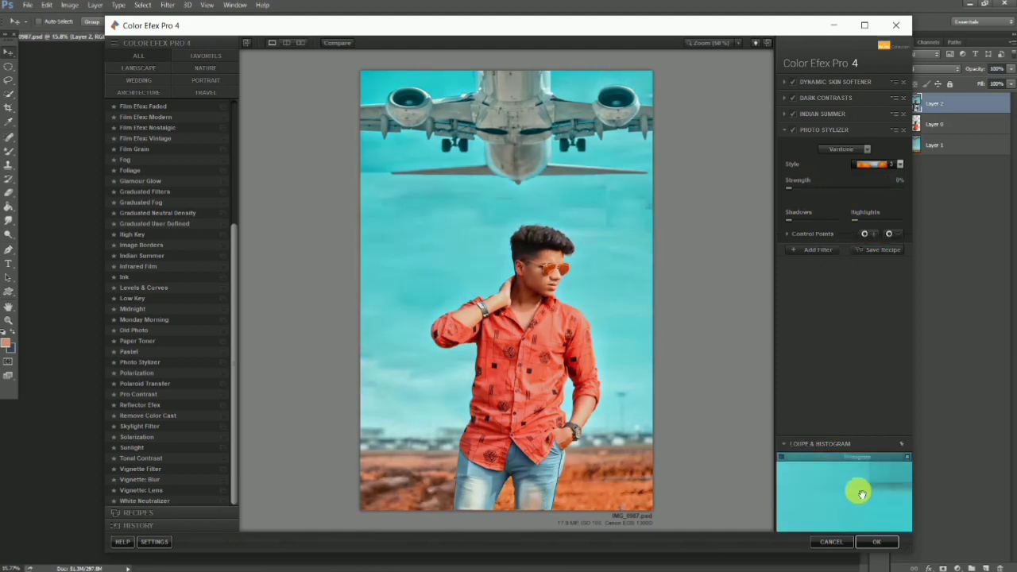
{"action": "left_click", "coordinate": [877, 544]}
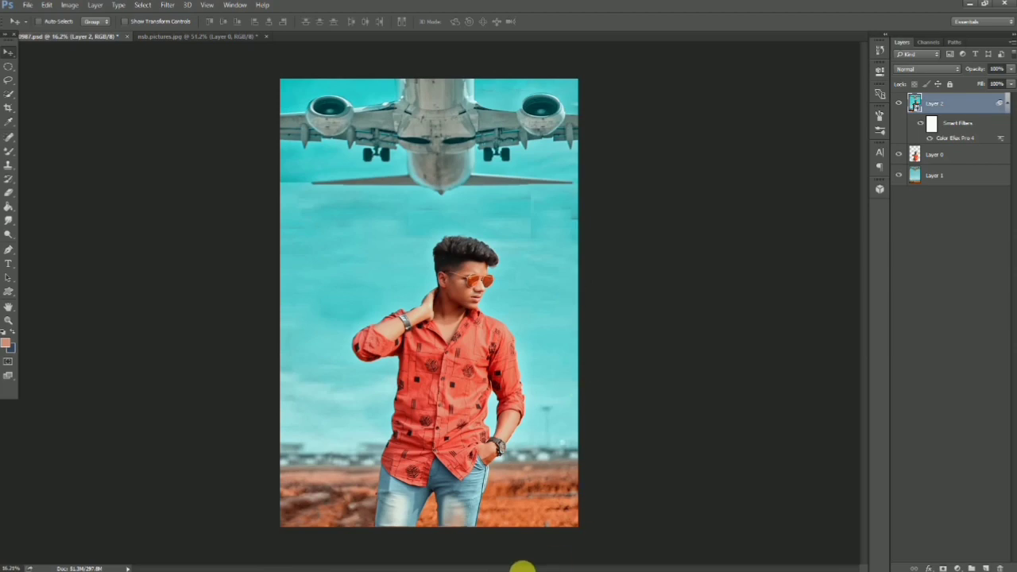
Review the finished teal-sky image with its Color Efex Pro 4 smart filter on Layer 2.
{"action": "key", "text": "ctrl"}
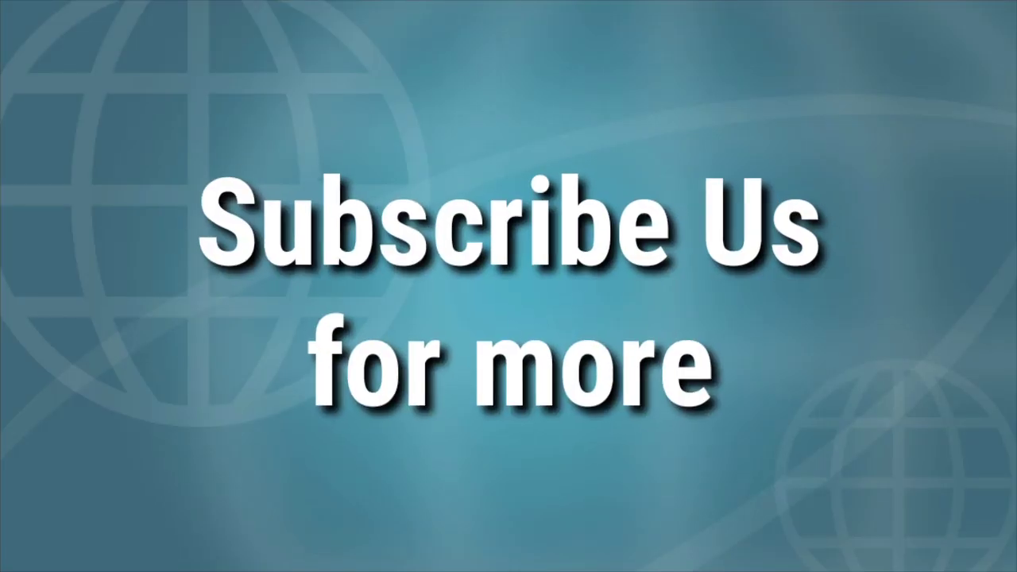